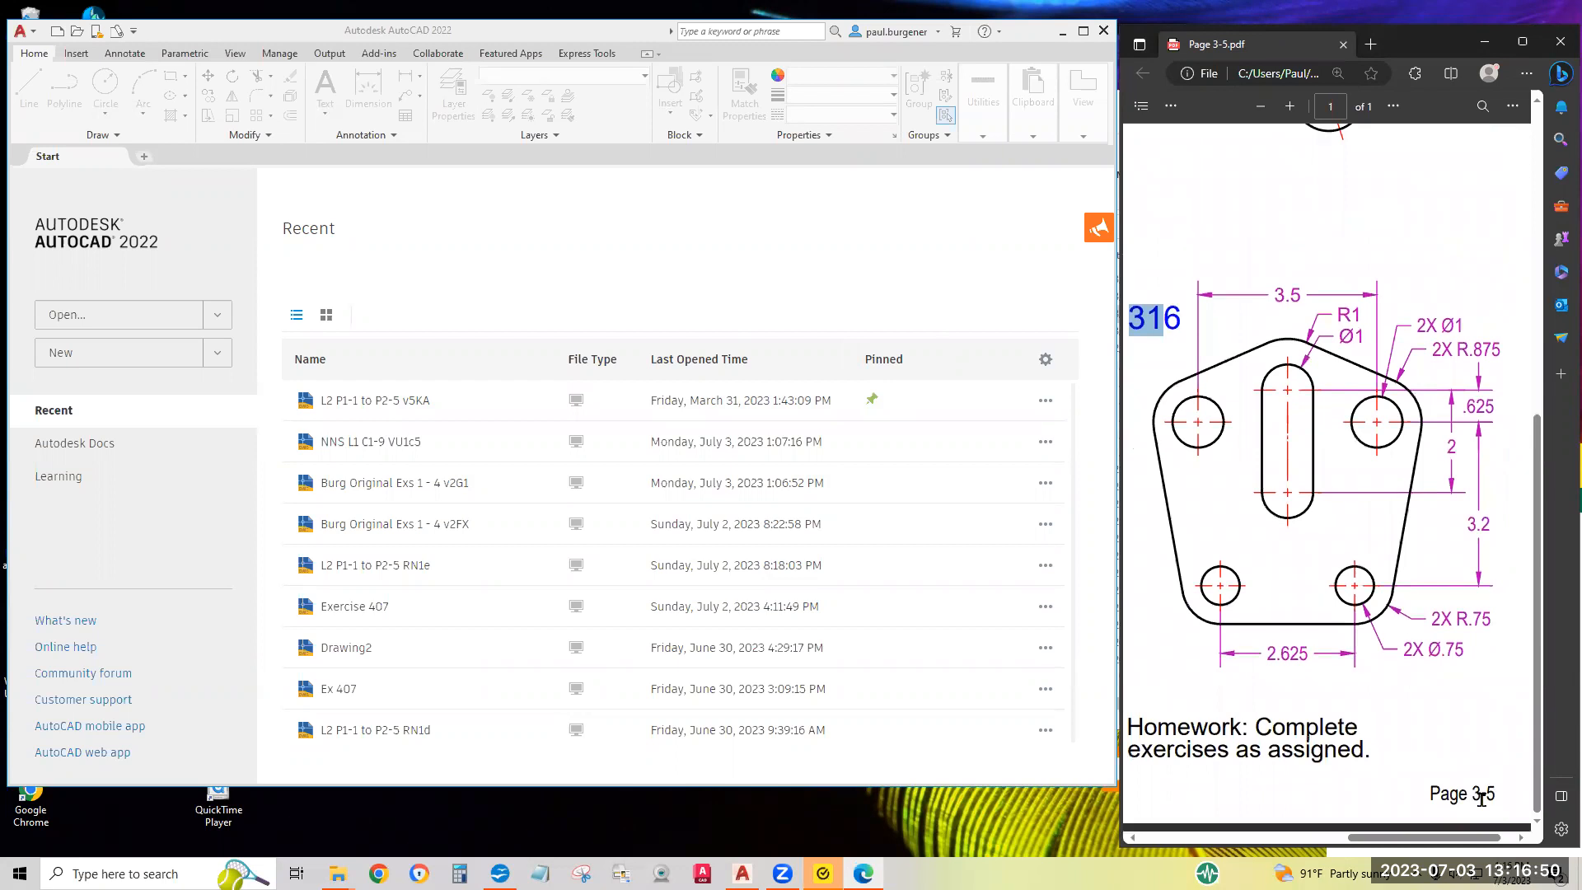
Start a new blank drawing and turn off the background grid display.
ctrl+scroll(1450, 738, down, 3)
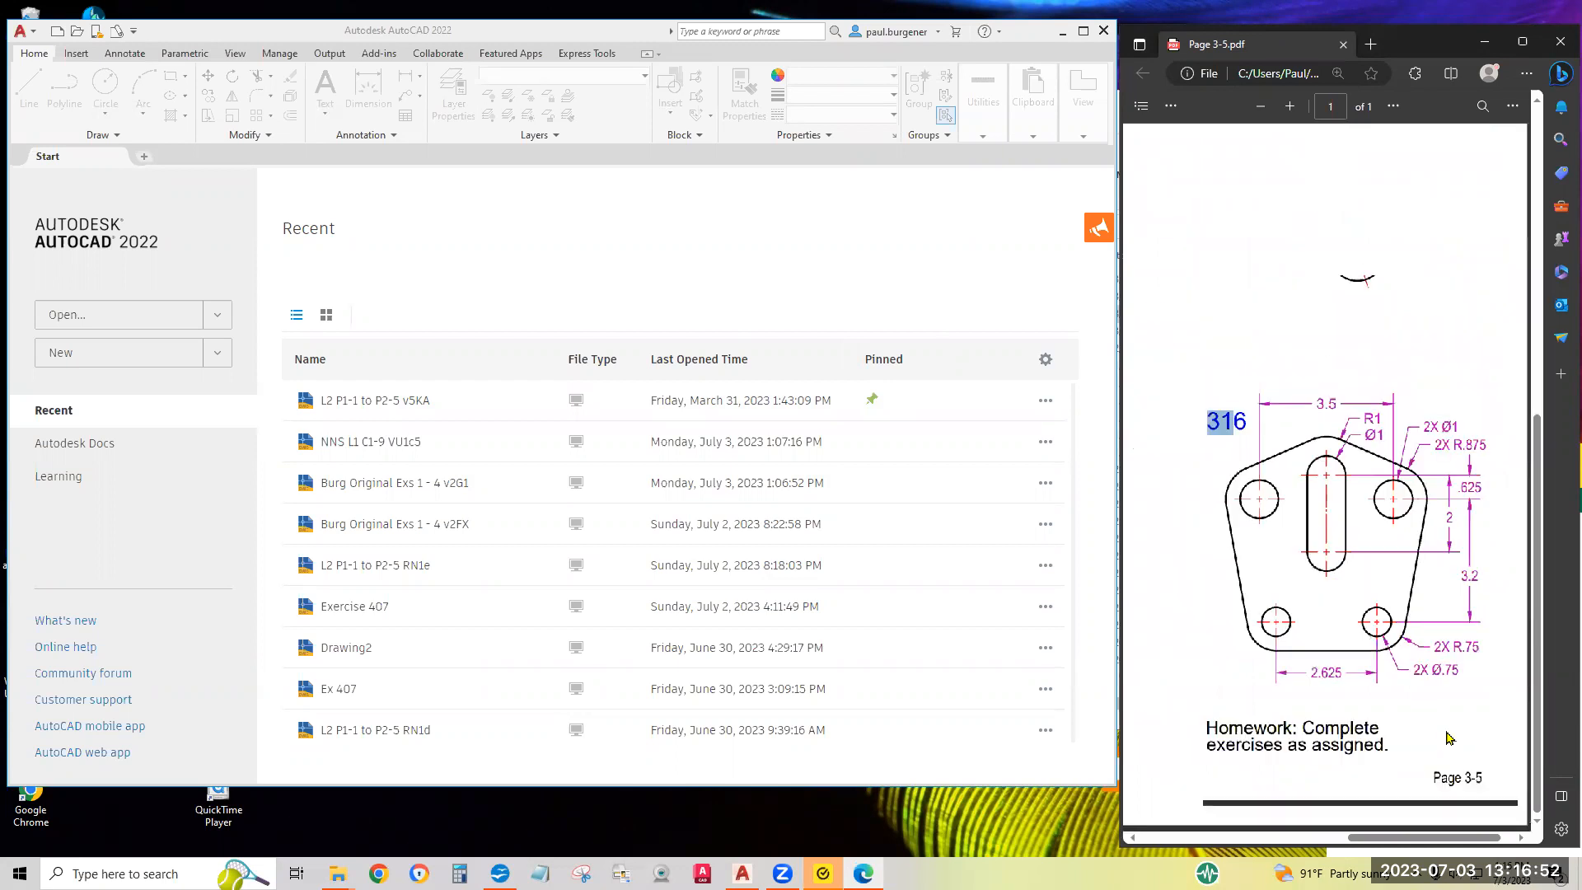
ctrl+scroll(1450, 737, down, 2)
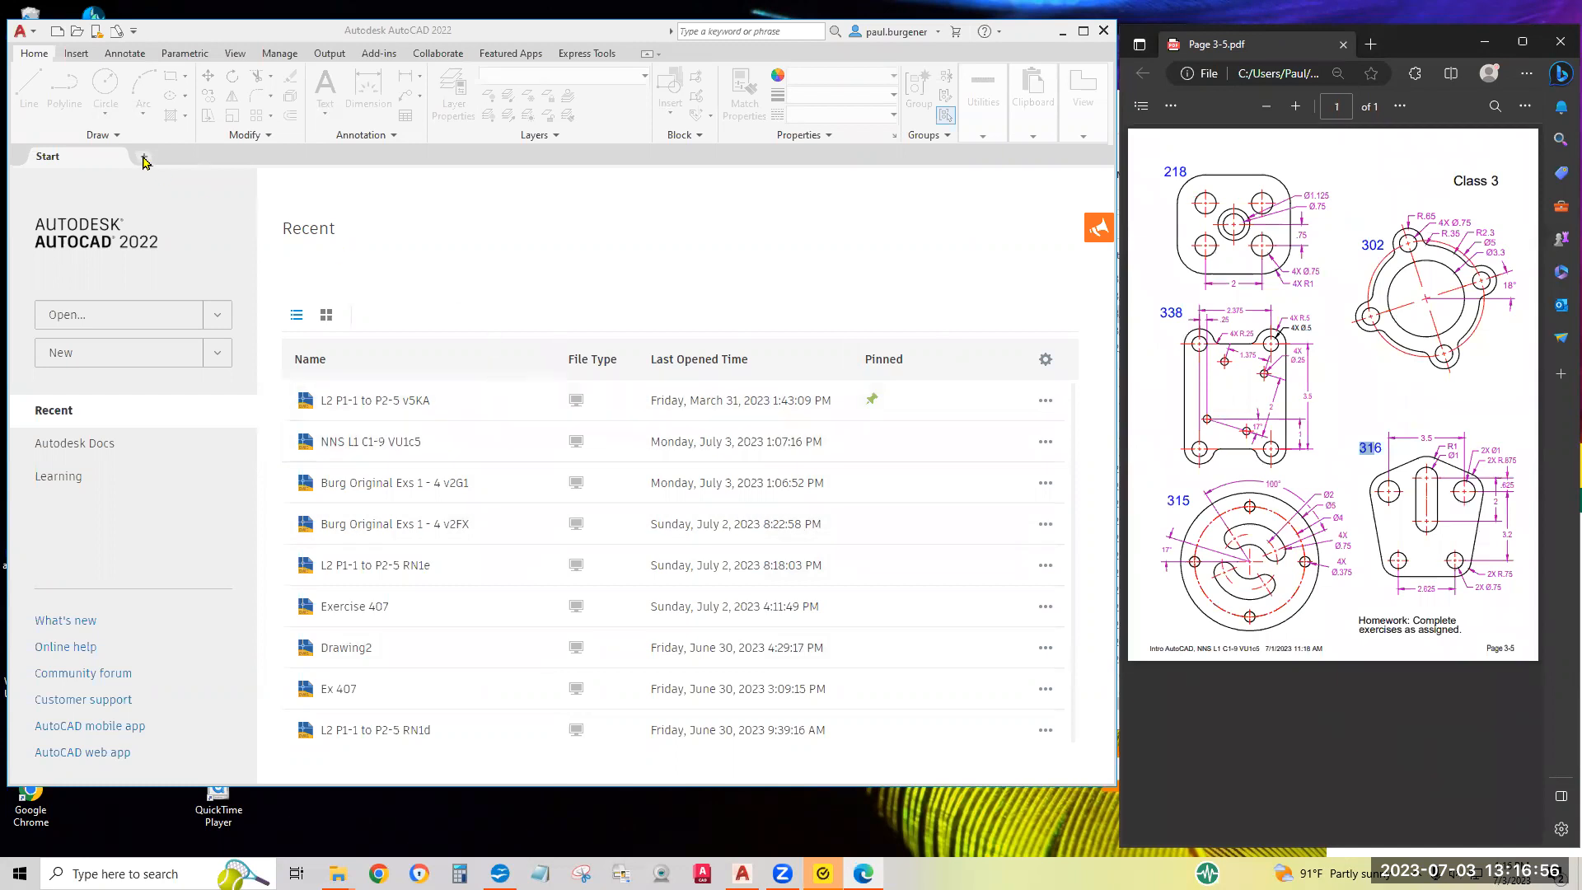
click(144, 157)
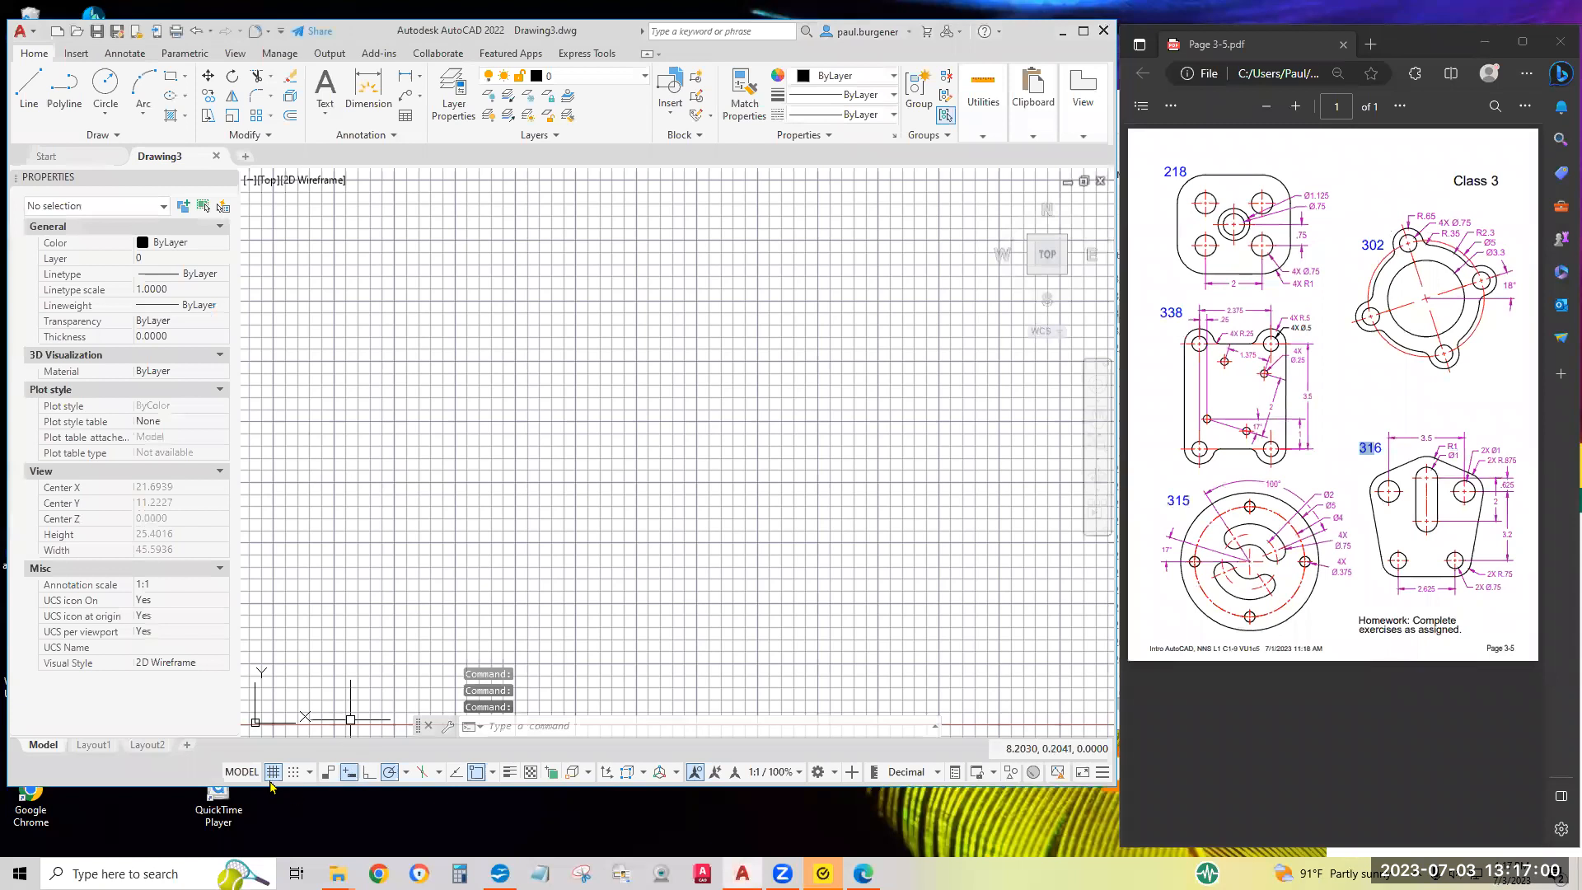
click(273, 772)
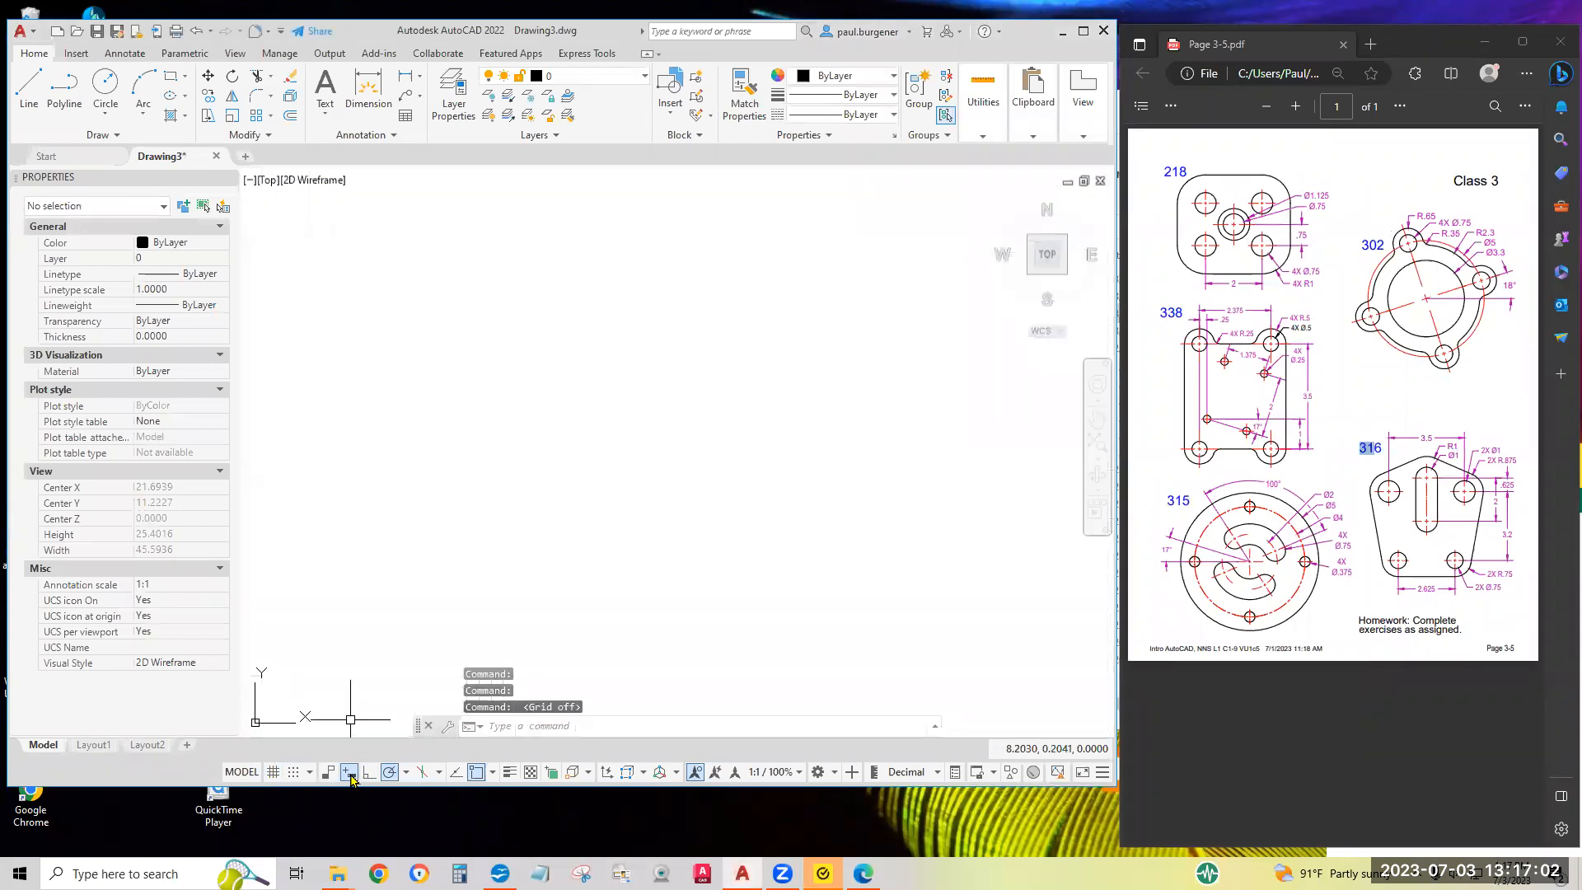
Review the polar tracking angle increments and the active object snap modes.
click(405, 774)
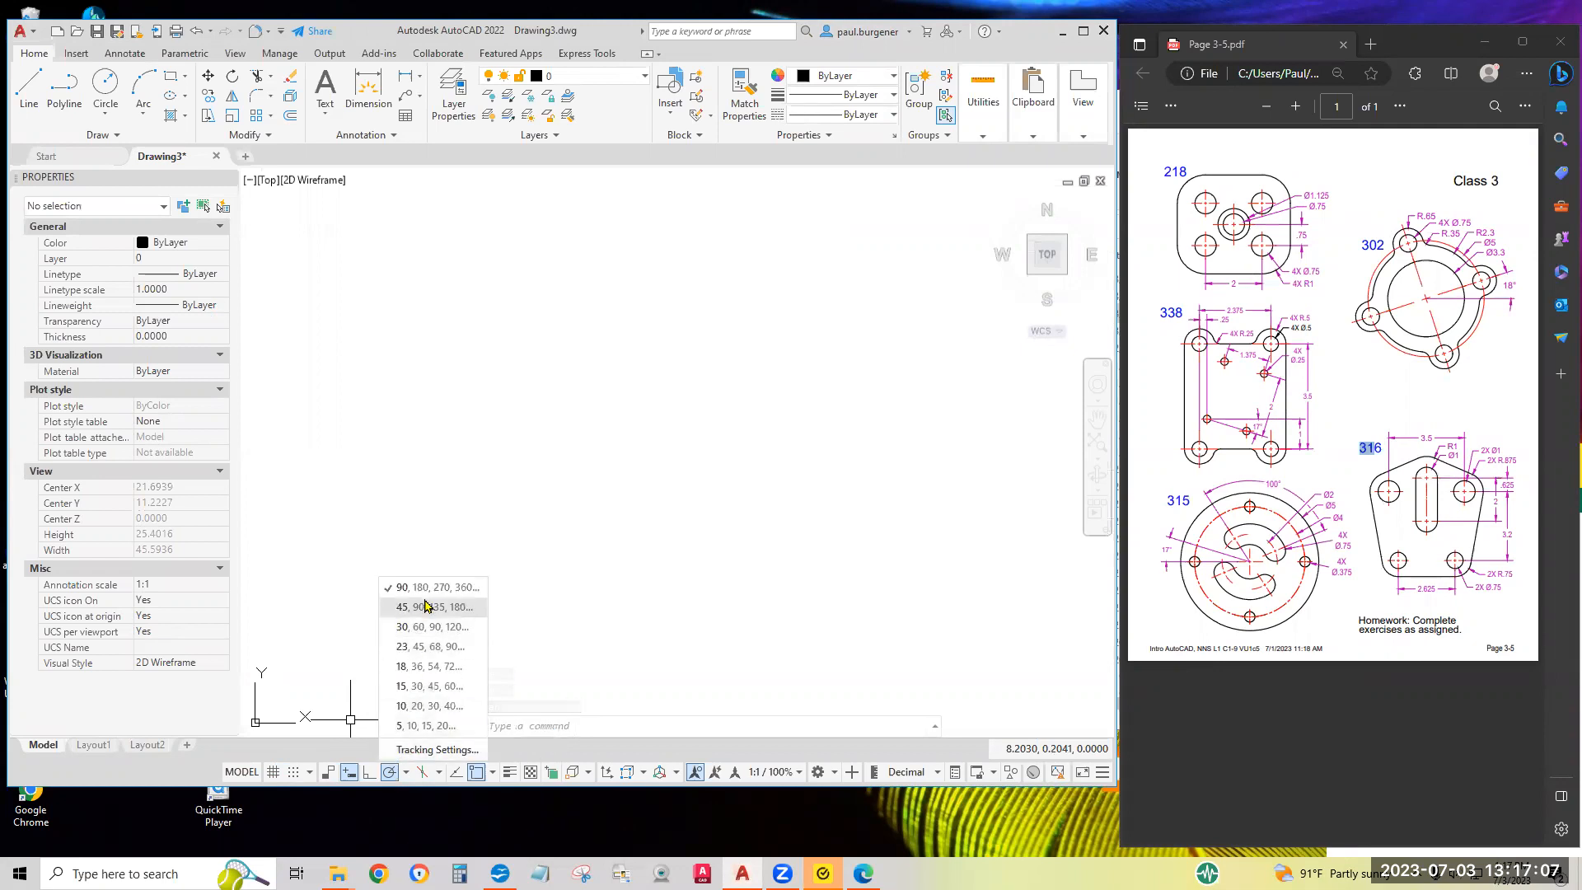
click(493, 774)
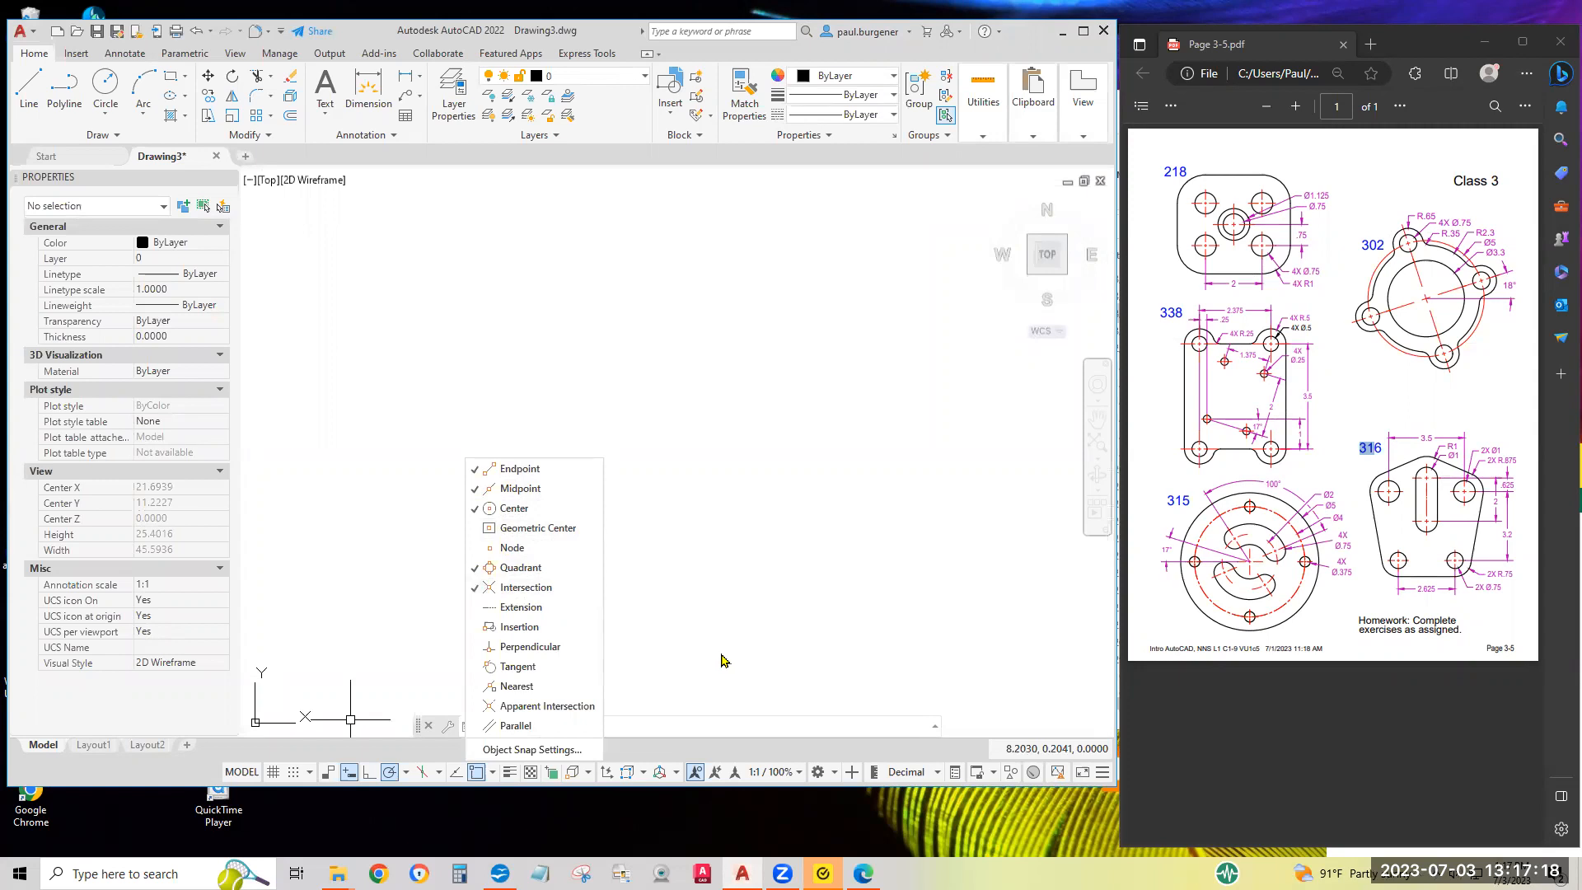
key(Escape)
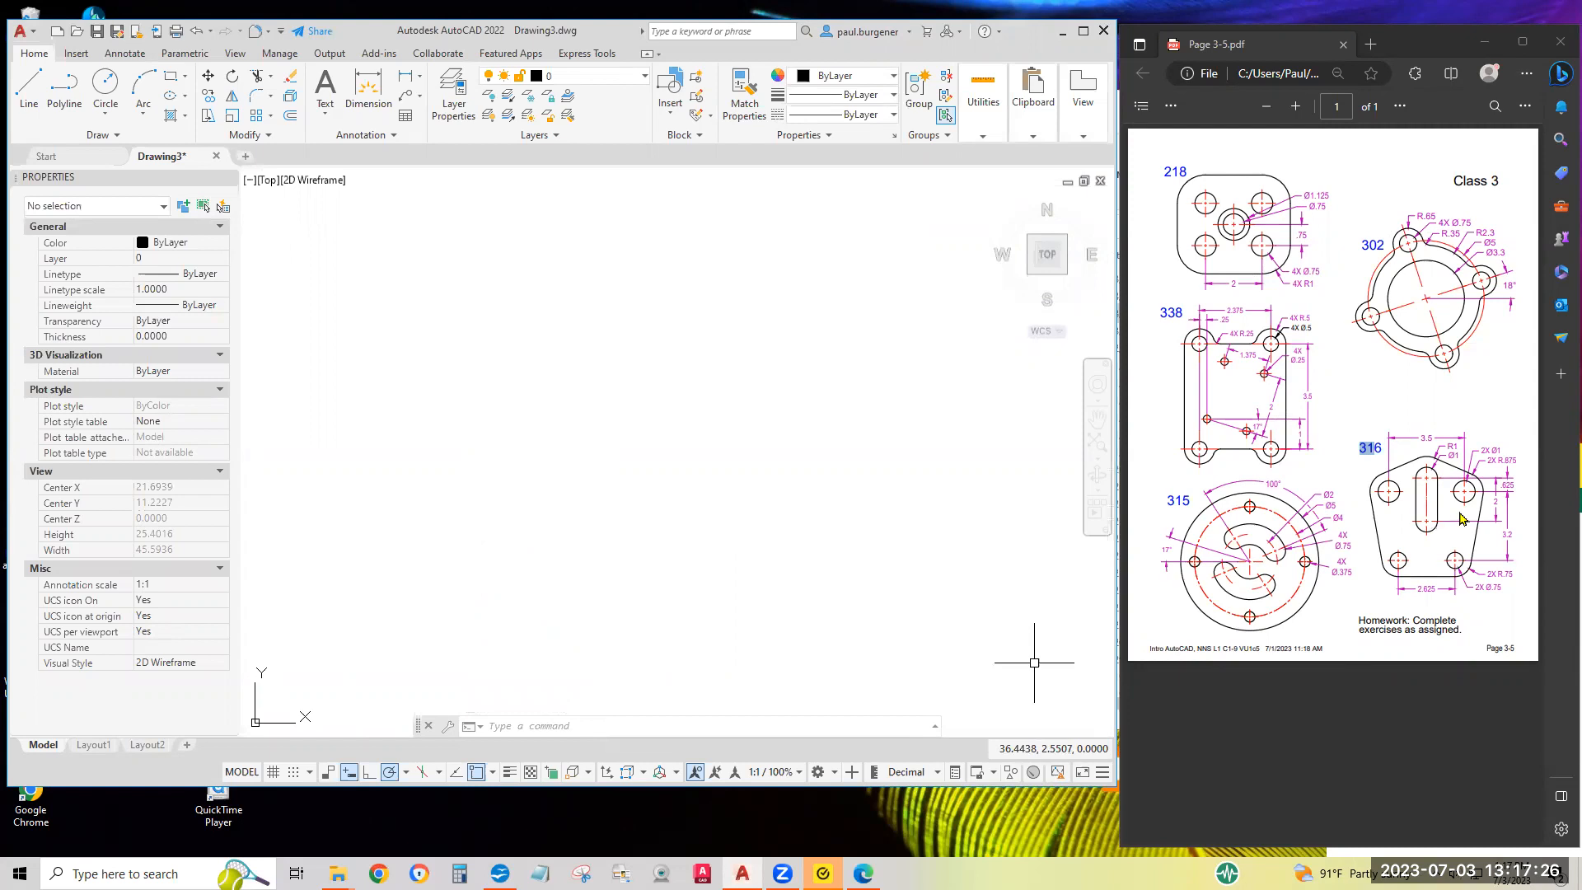
Draw a circle with a diameter of 1 in the empty drawing for the upper end of exercise 316's slot.
ctrl+scroll(1457, 518, up, 2)
ctrl+scroll(1460, 518, up, 1)
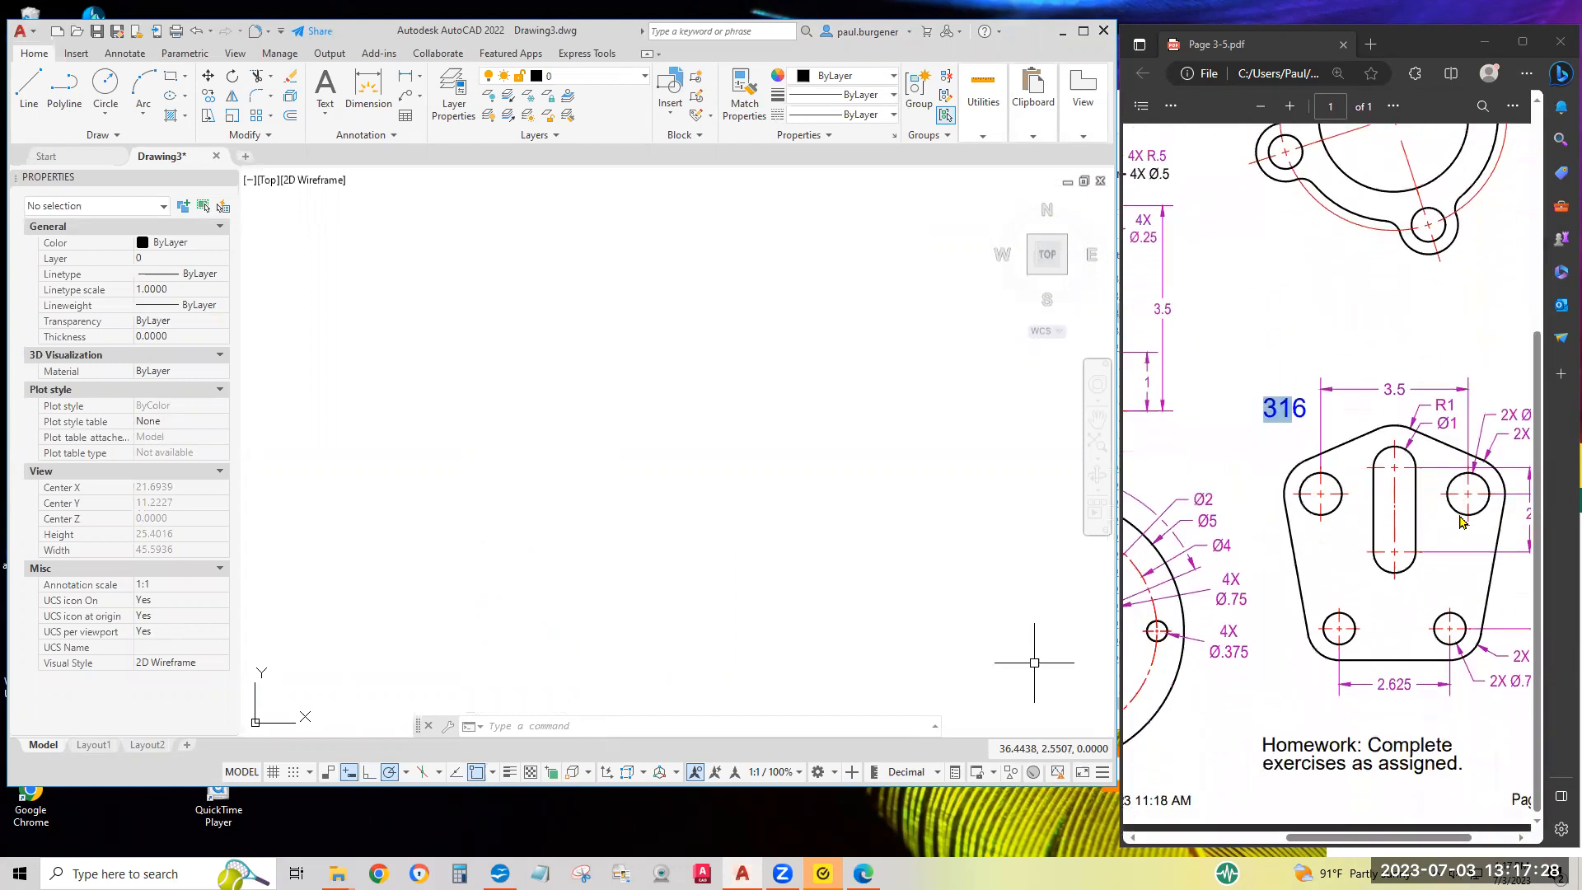
middle_drag(1431, 611, 1457, 605)
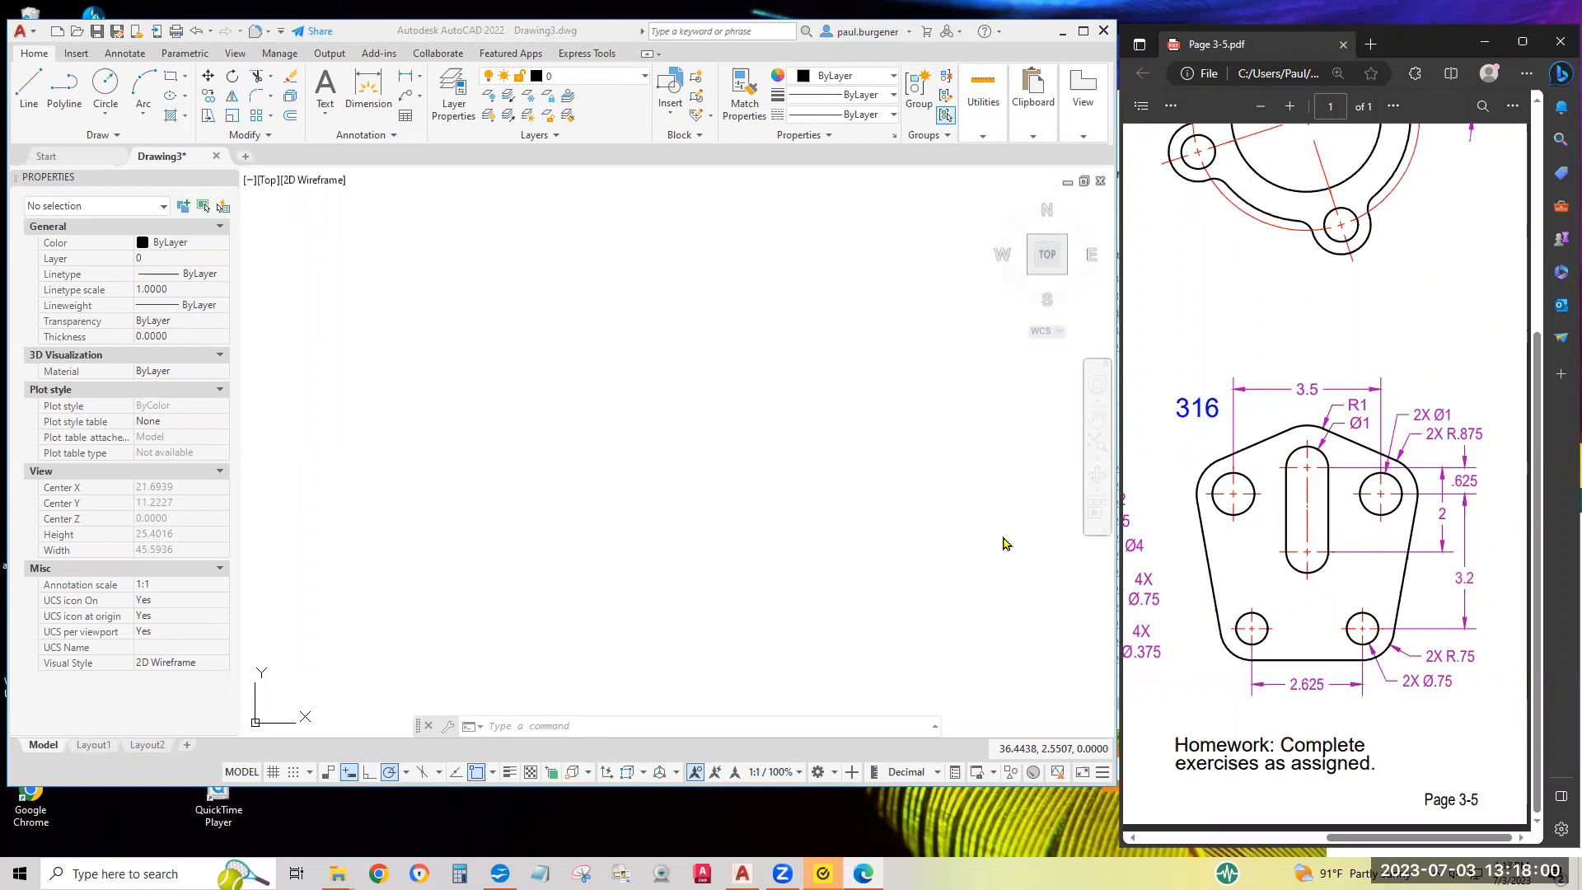
click(103, 116)
click(104, 120)
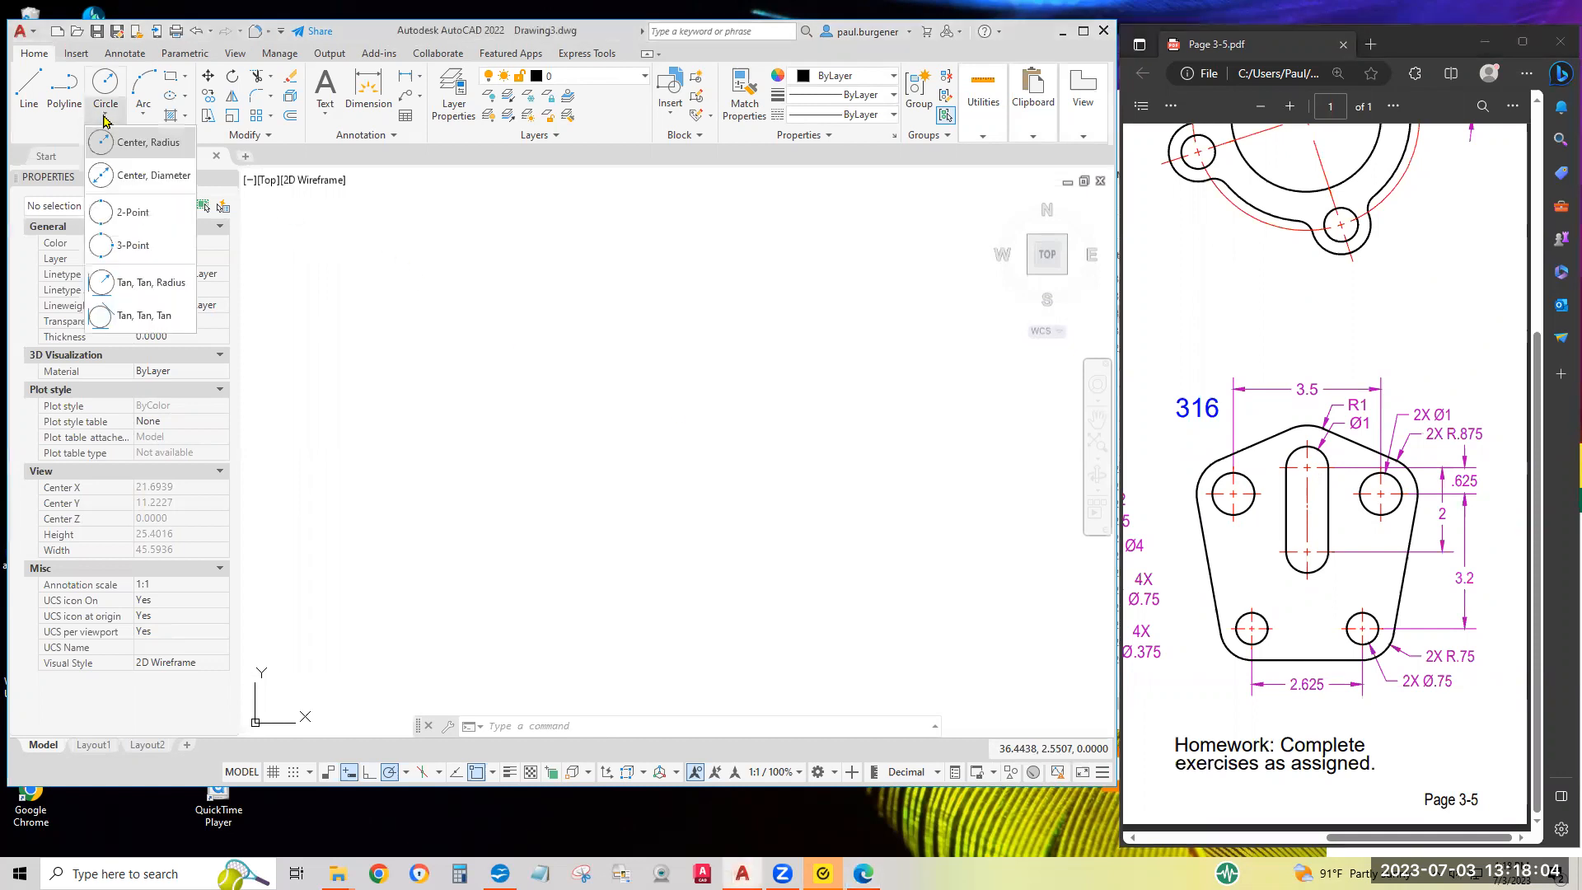
click(136, 168)
click(538, 316)
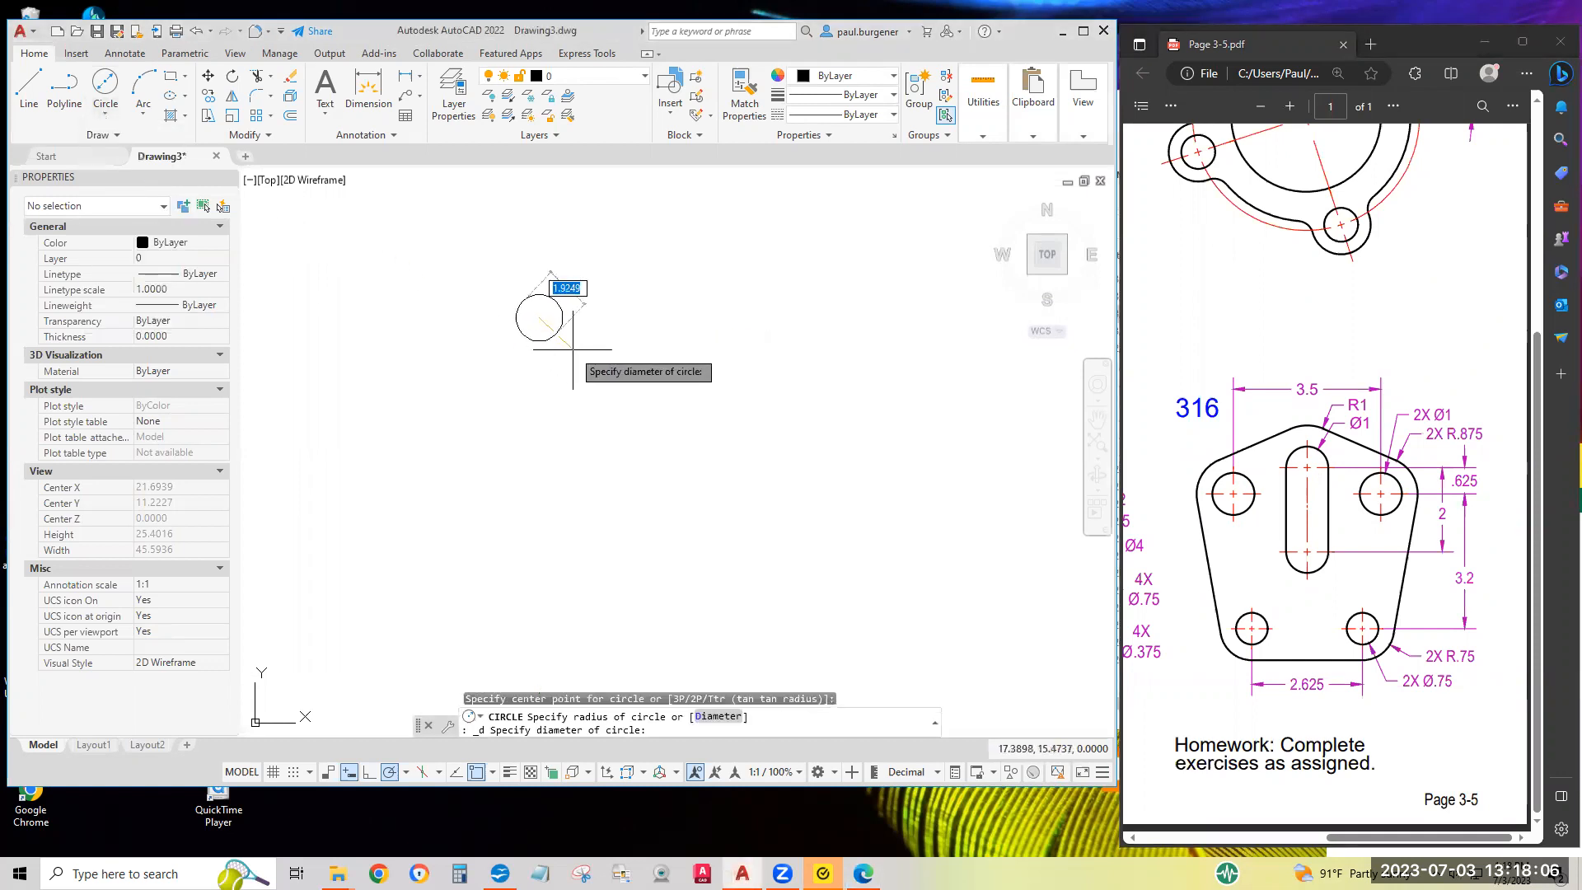
text(1)
key(Return)
Copy the circle 2 units straight down to form the lower end of the slot.
click(212, 100)
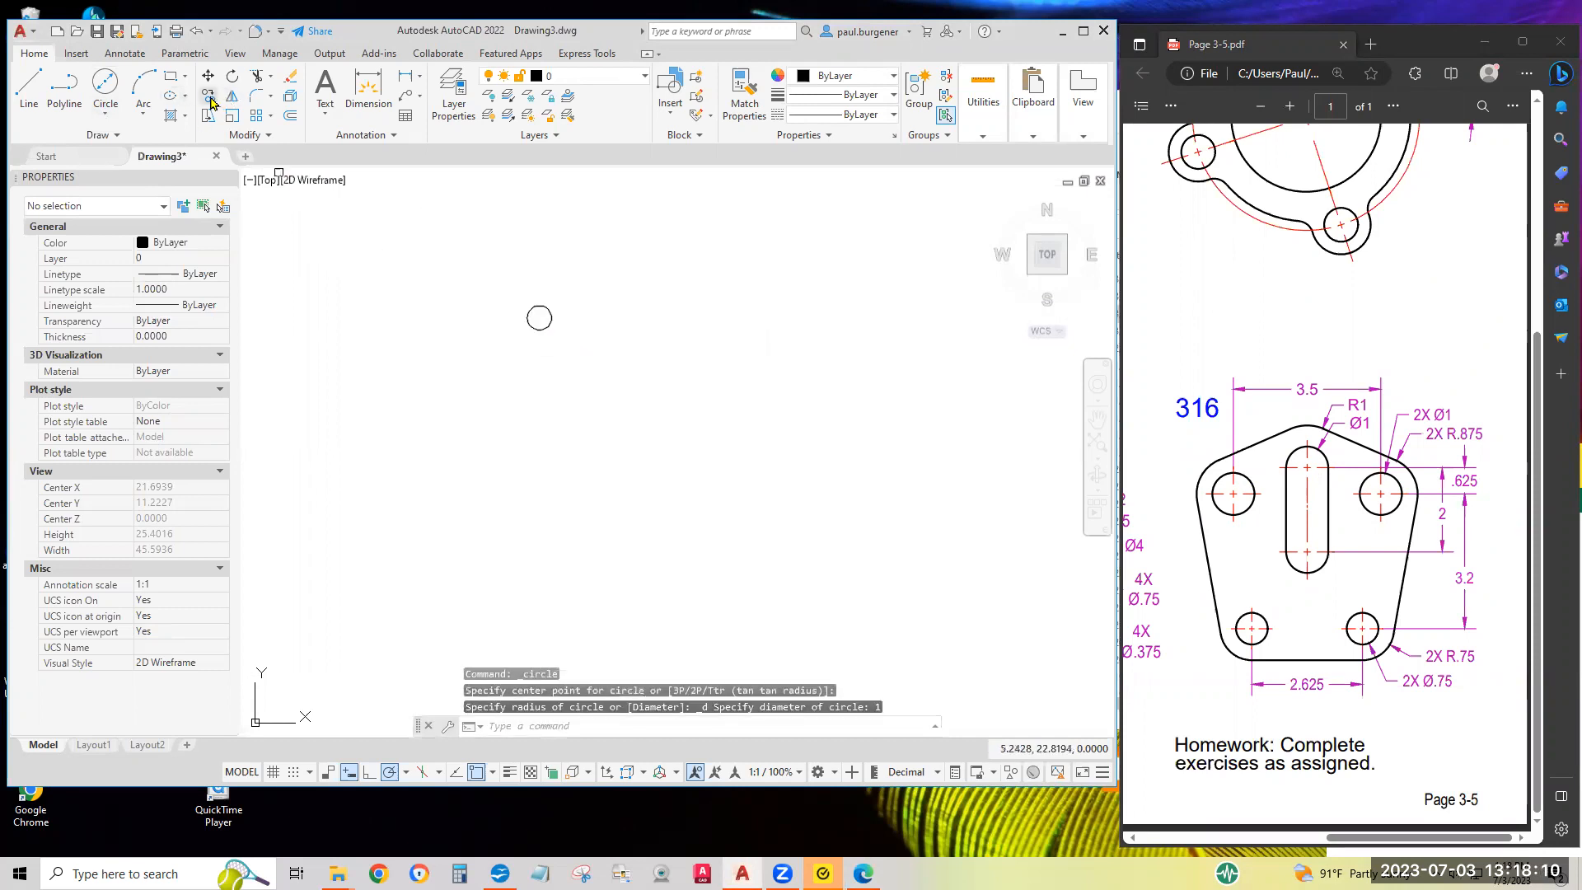
click(534, 307)
key(Return)
click(603, 299)
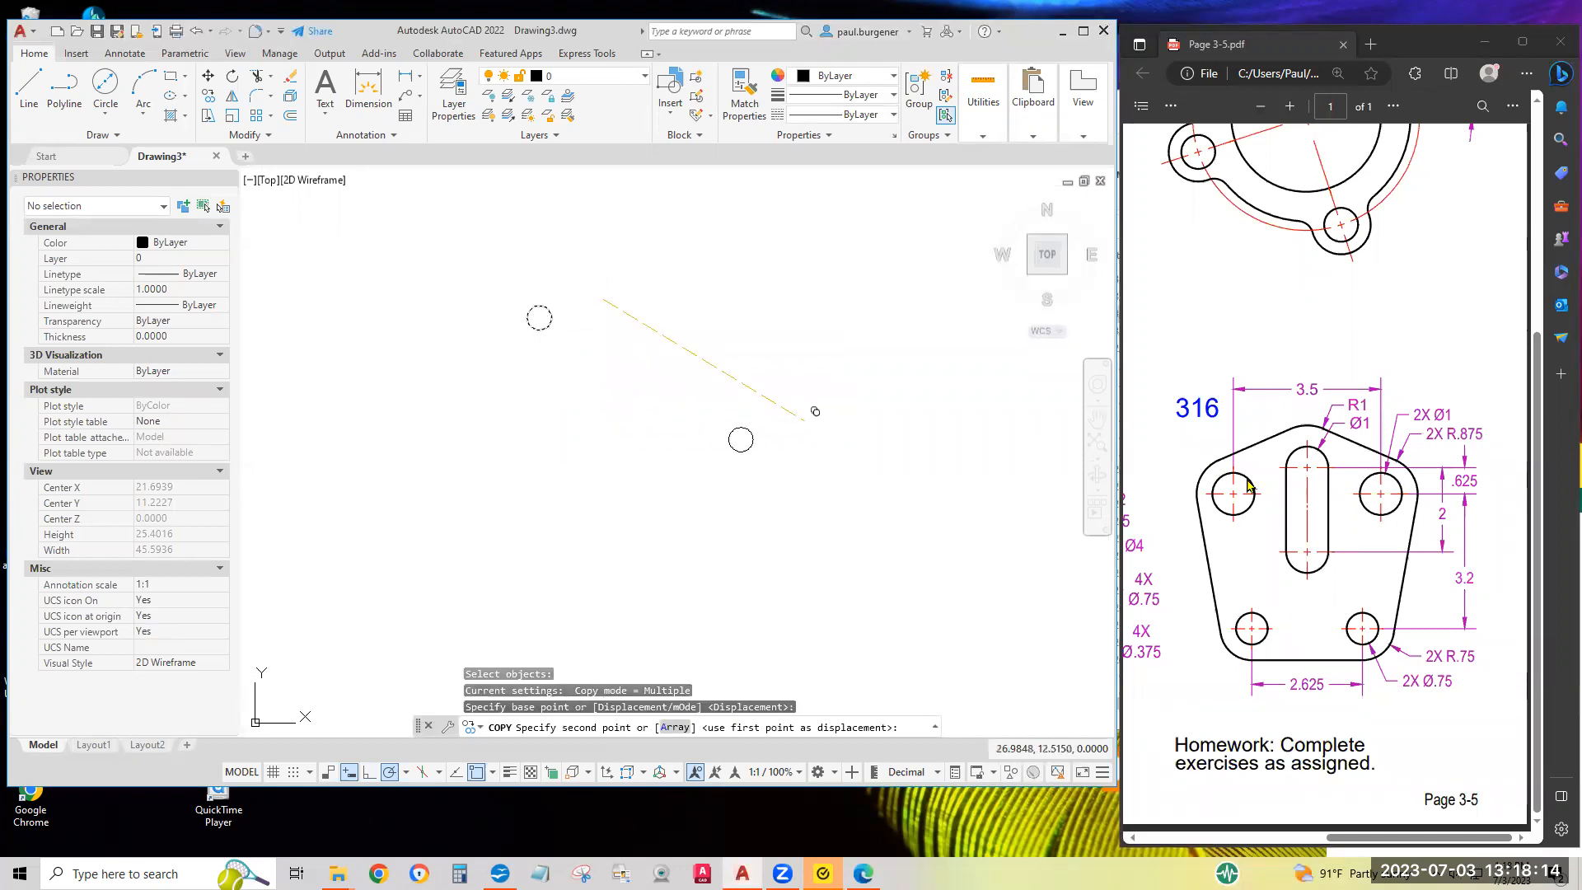
double_click(1447, 515)
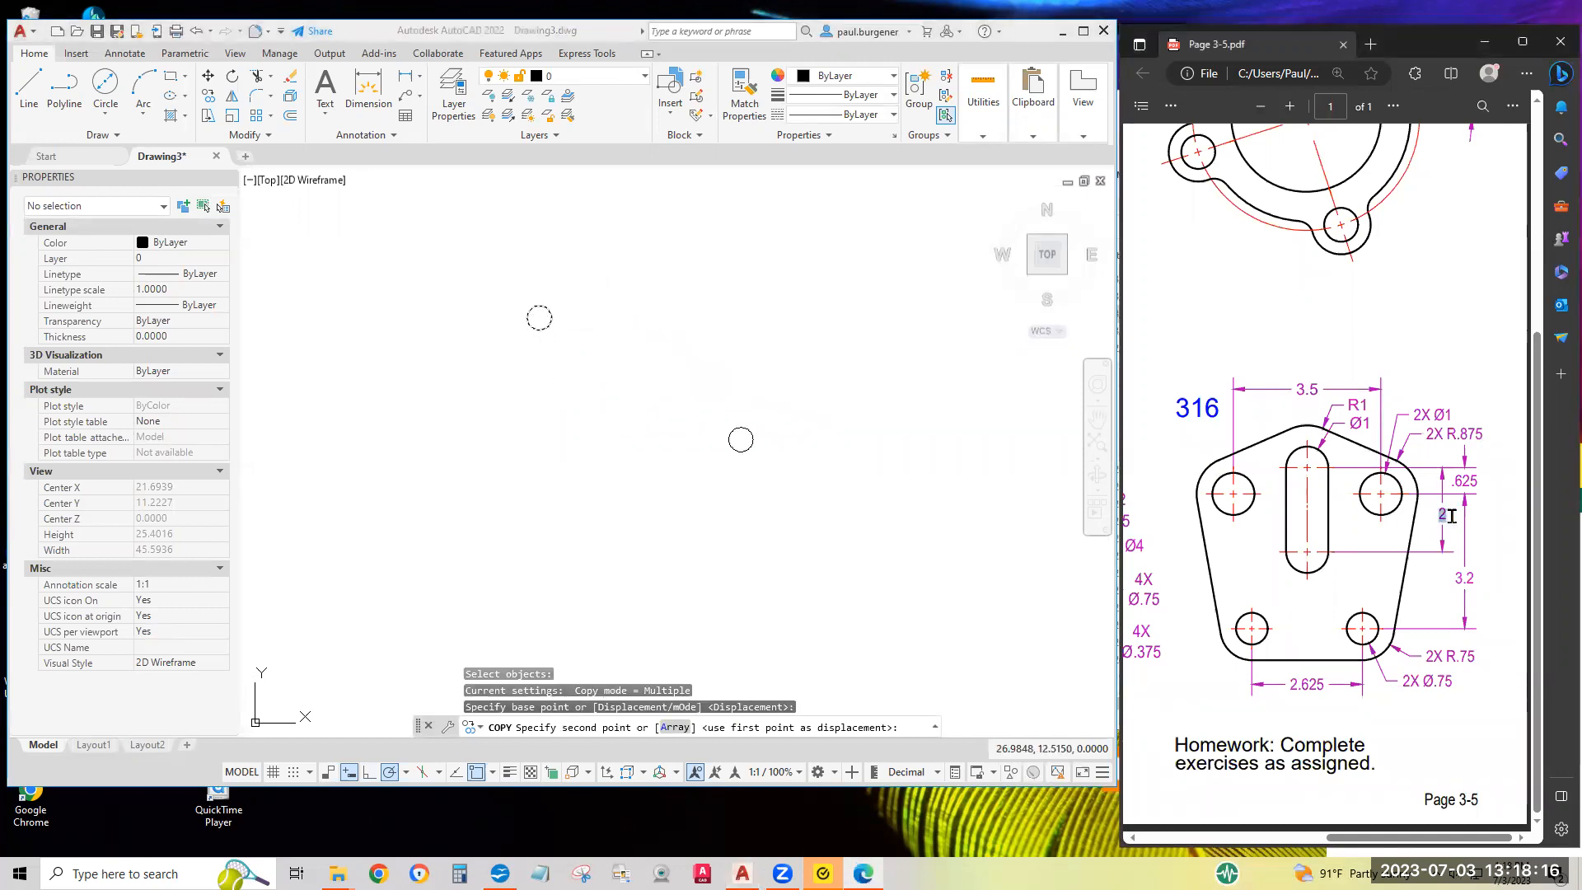
click(668, 377)
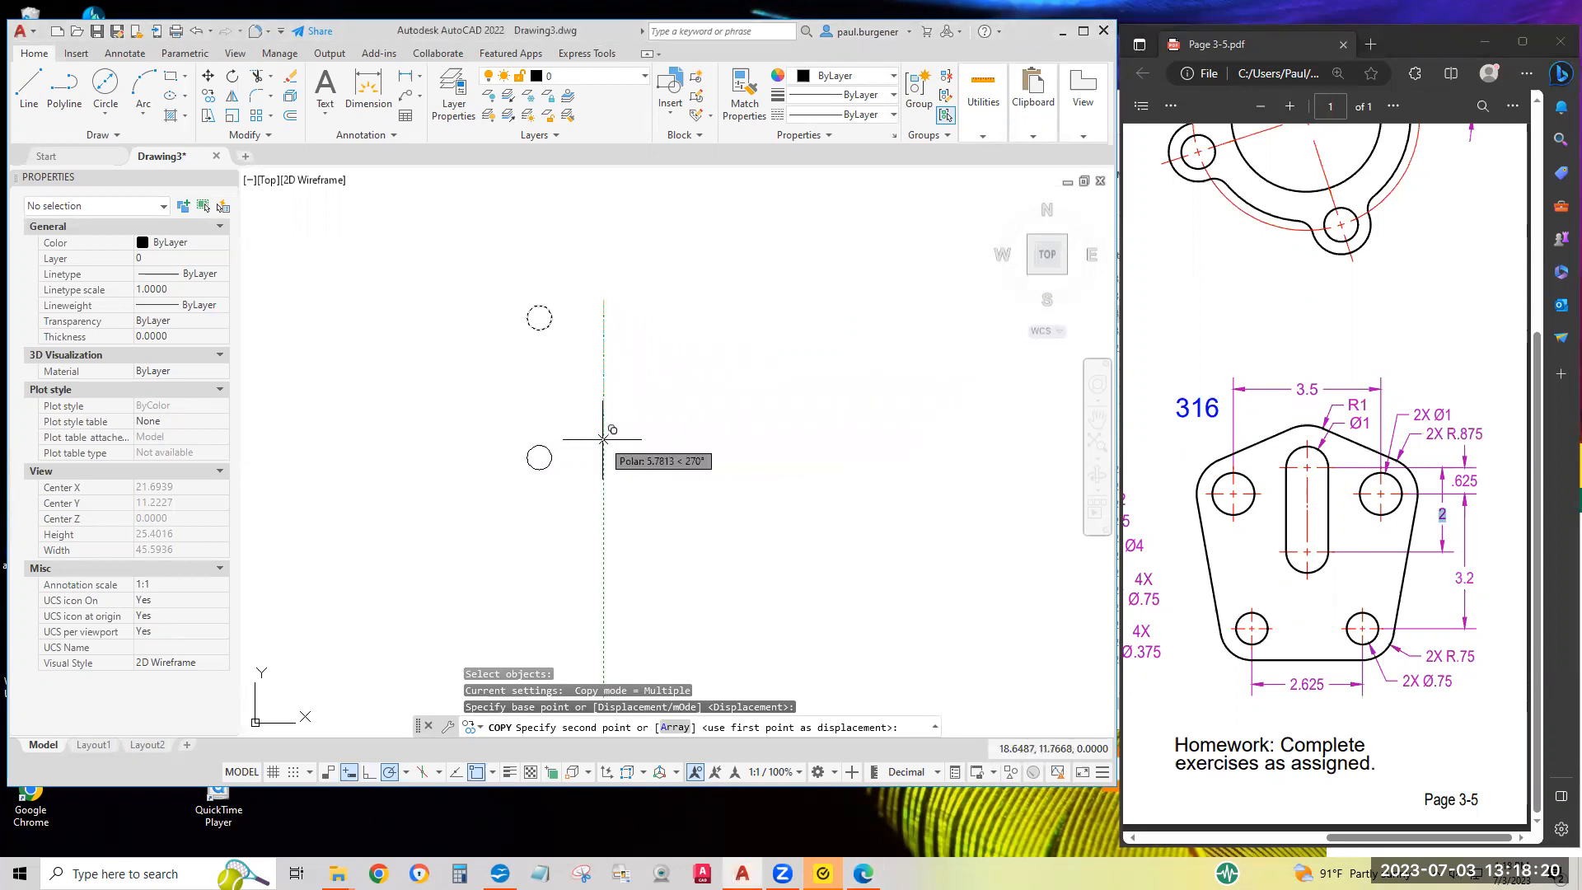
text(2)
key(Return)
key(Return)
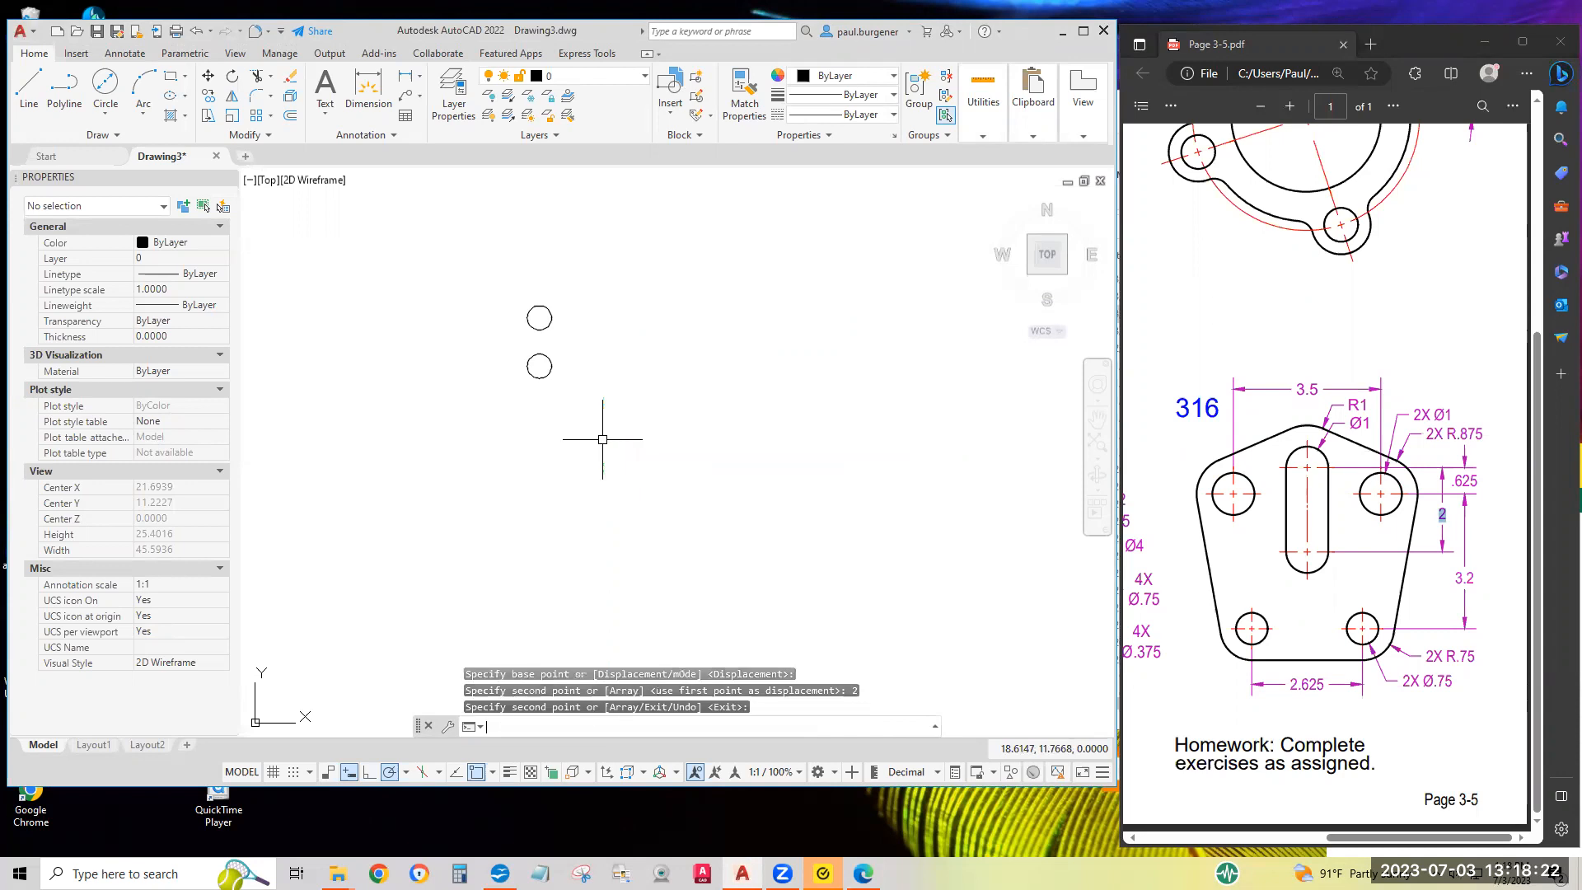
Copy the upper slot circle 1.75 units horizontally to the right for the side hole.
click(208, 100)
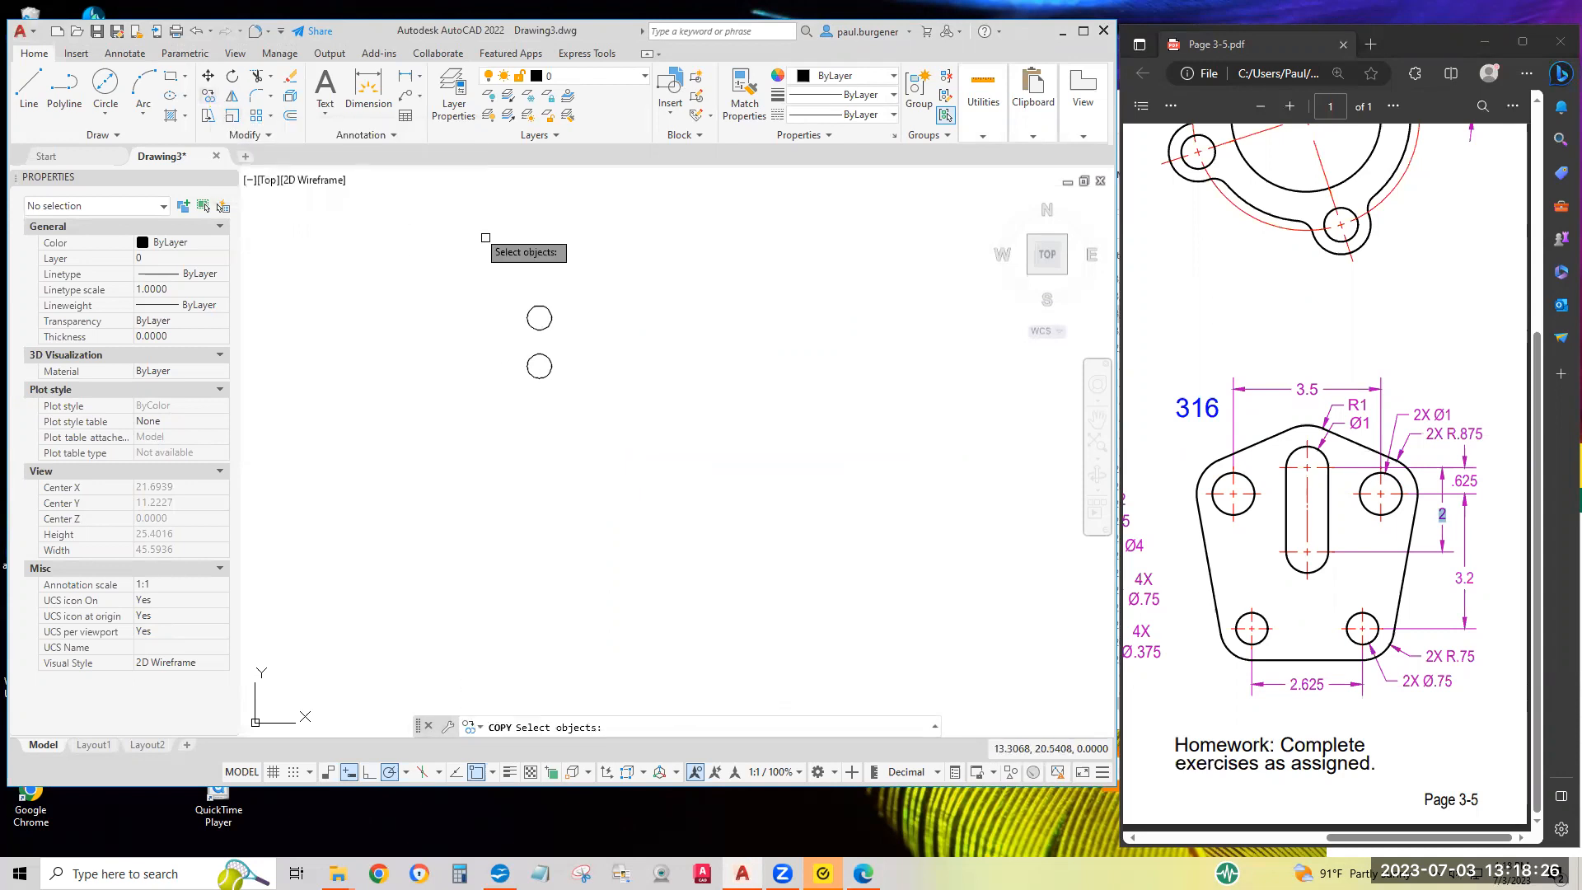
click(548, 308)
key(Return)
click(541, 280)
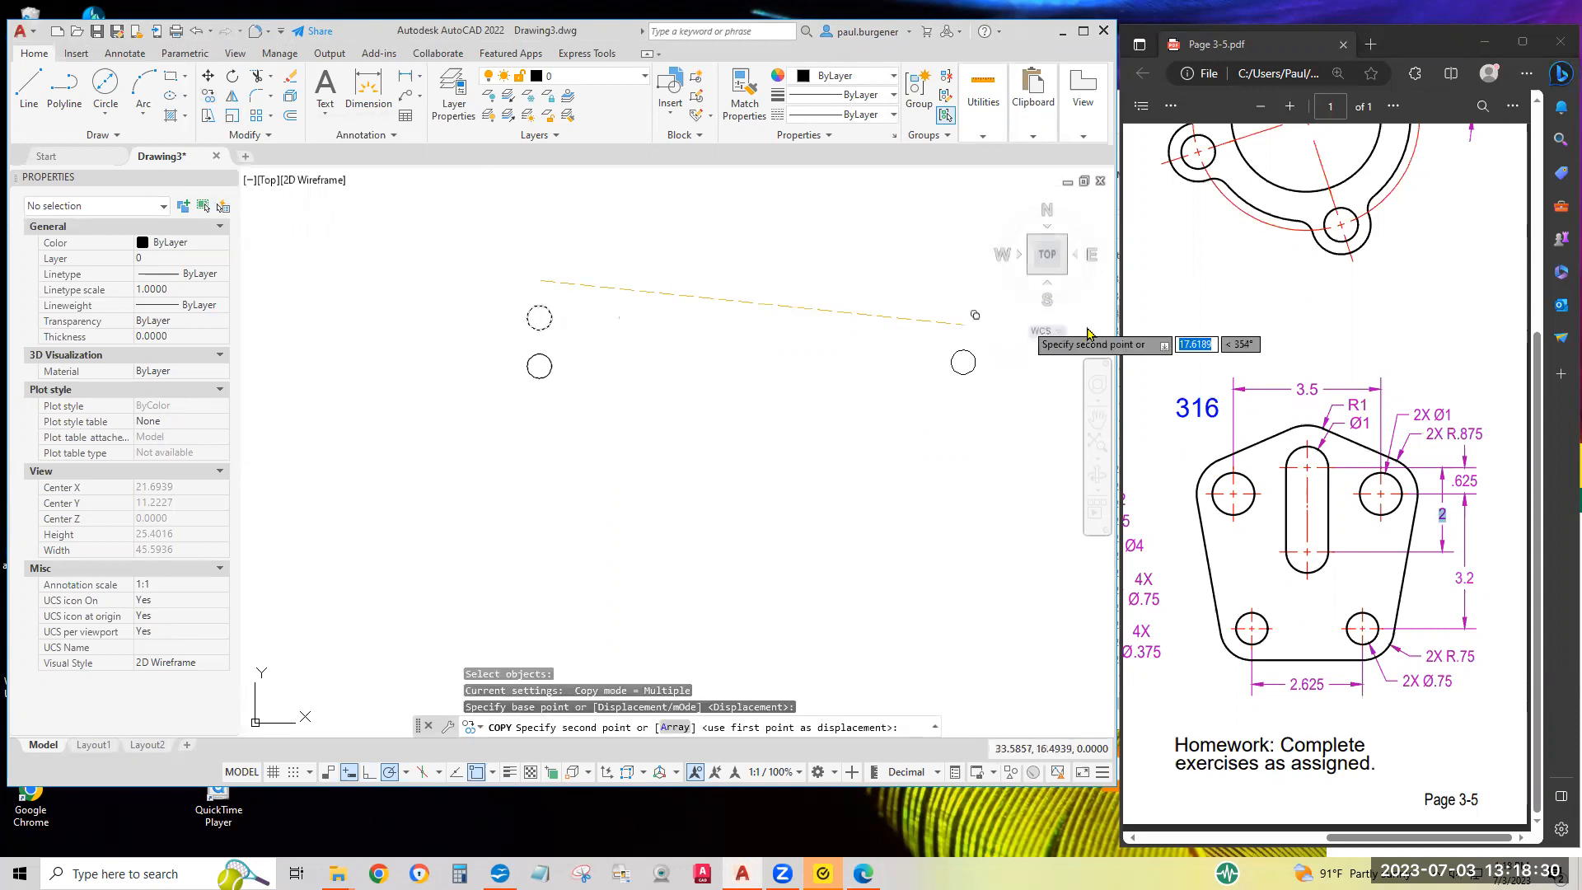
drag(1293, 390, 1326, 392)
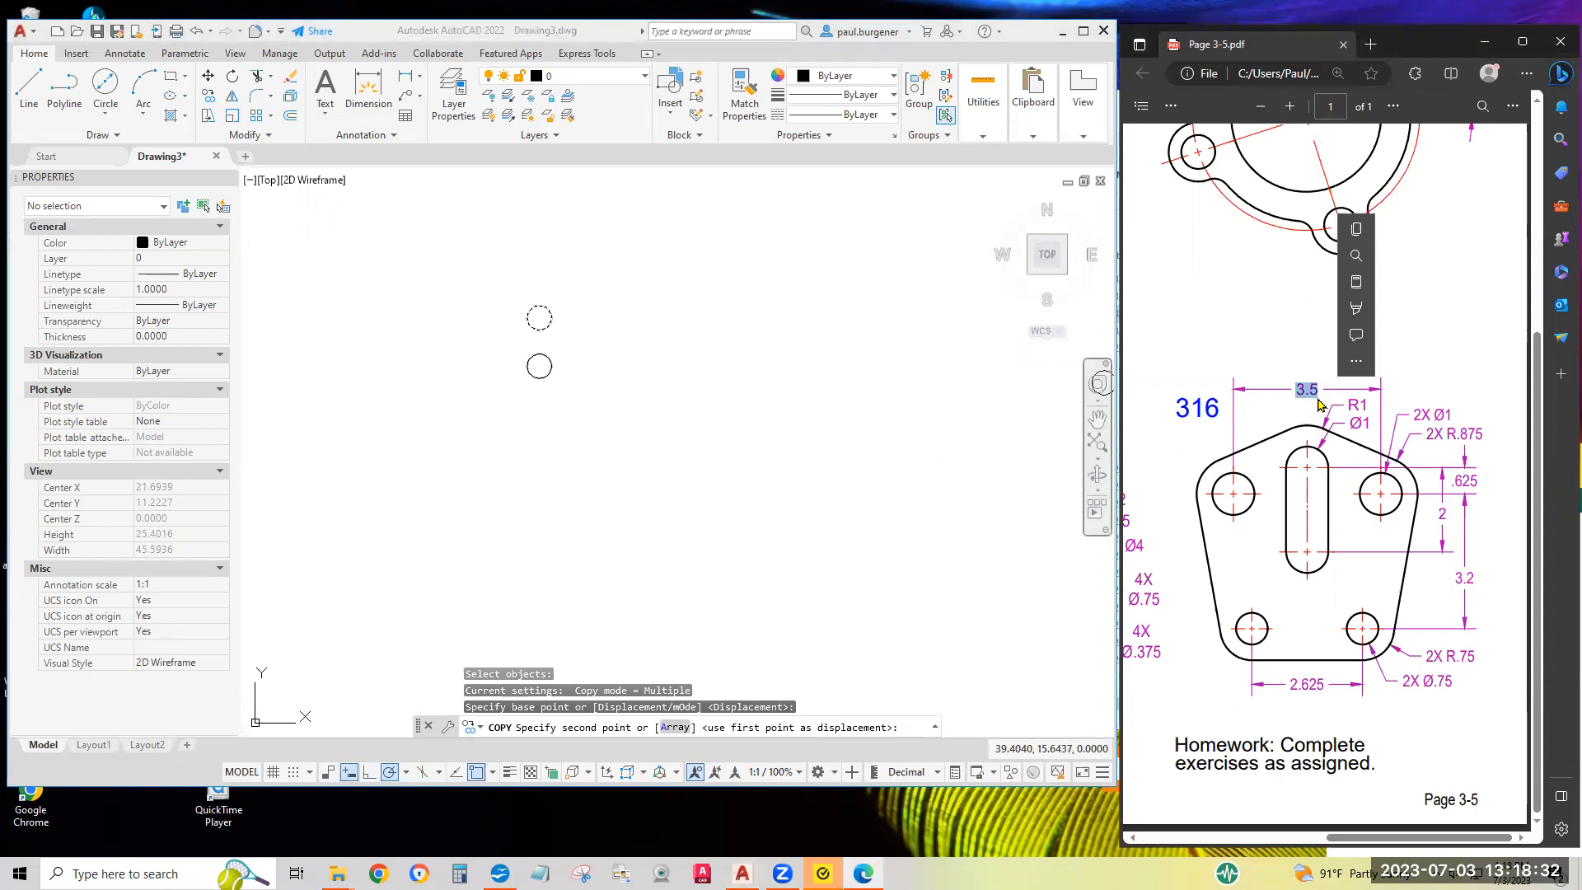
click(695, 340)
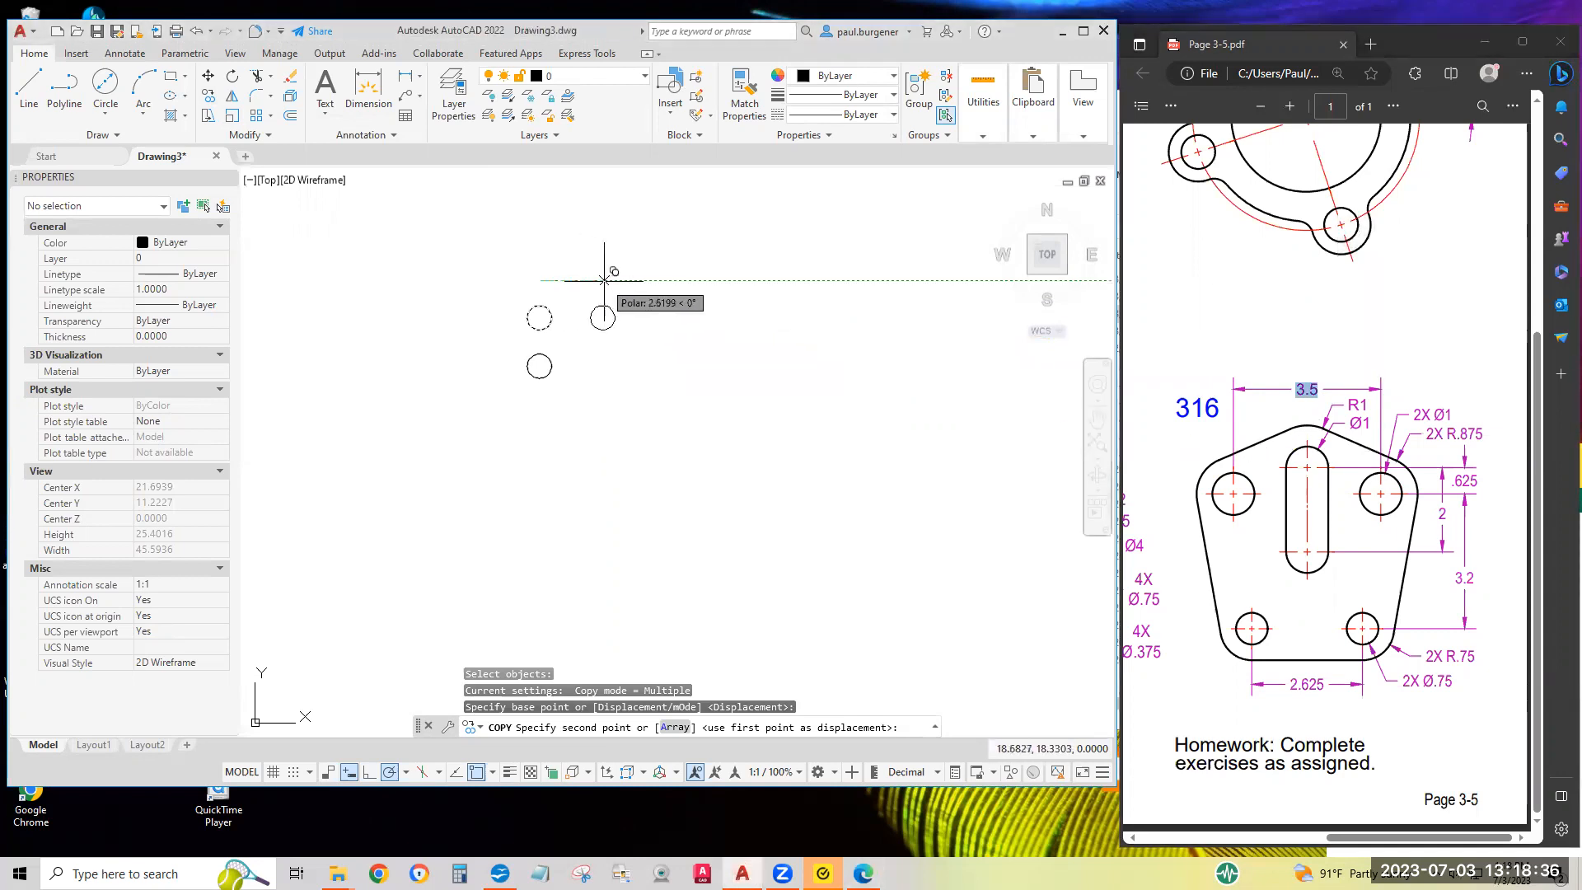
text(1)
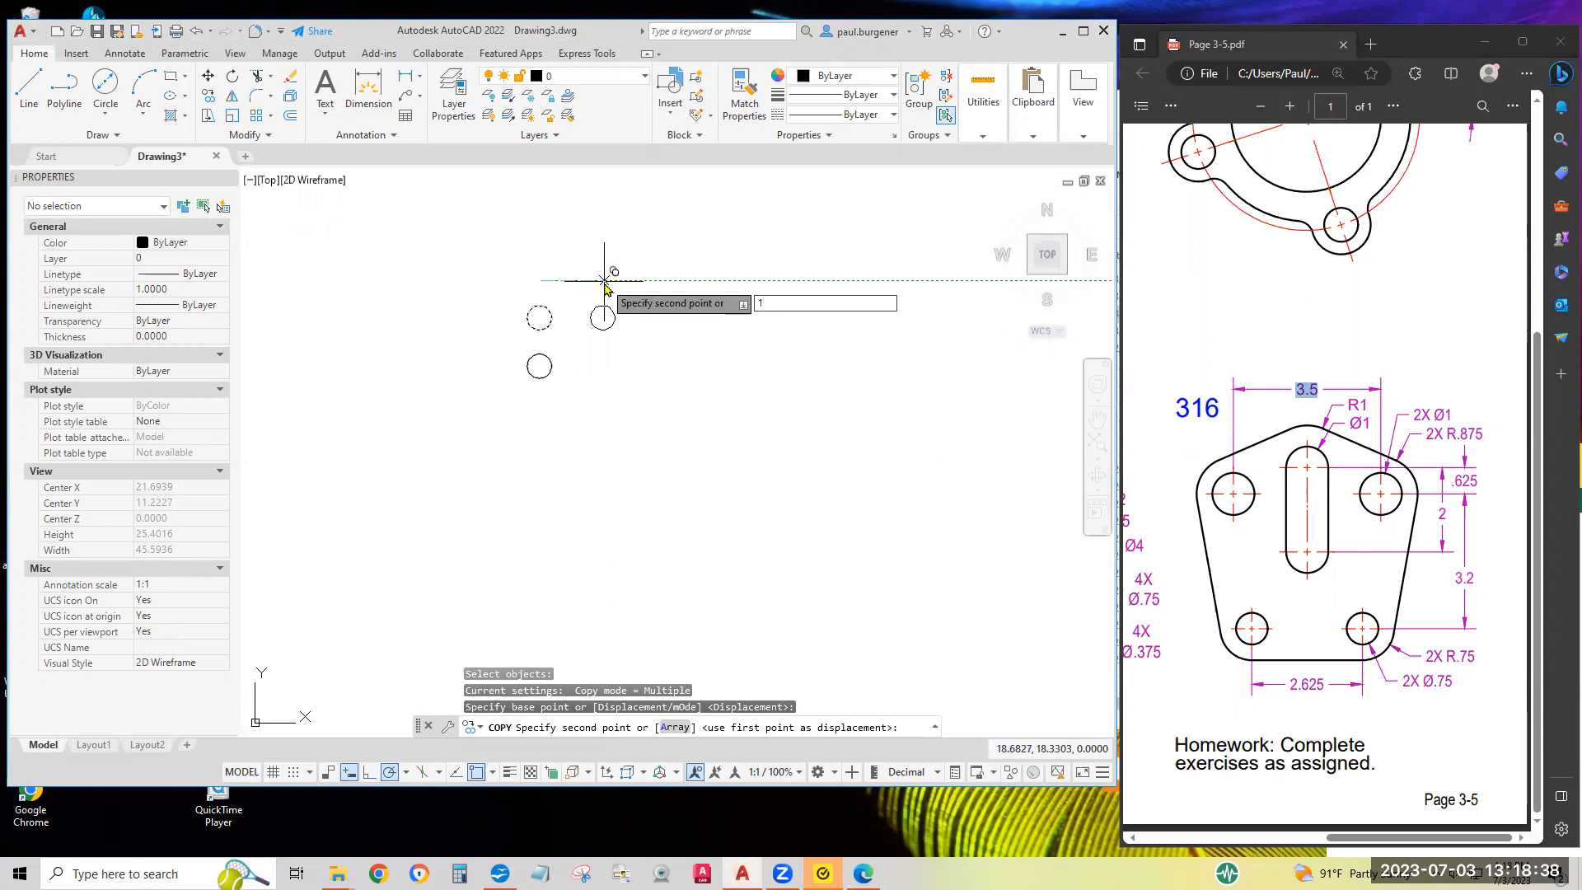
text(.75)
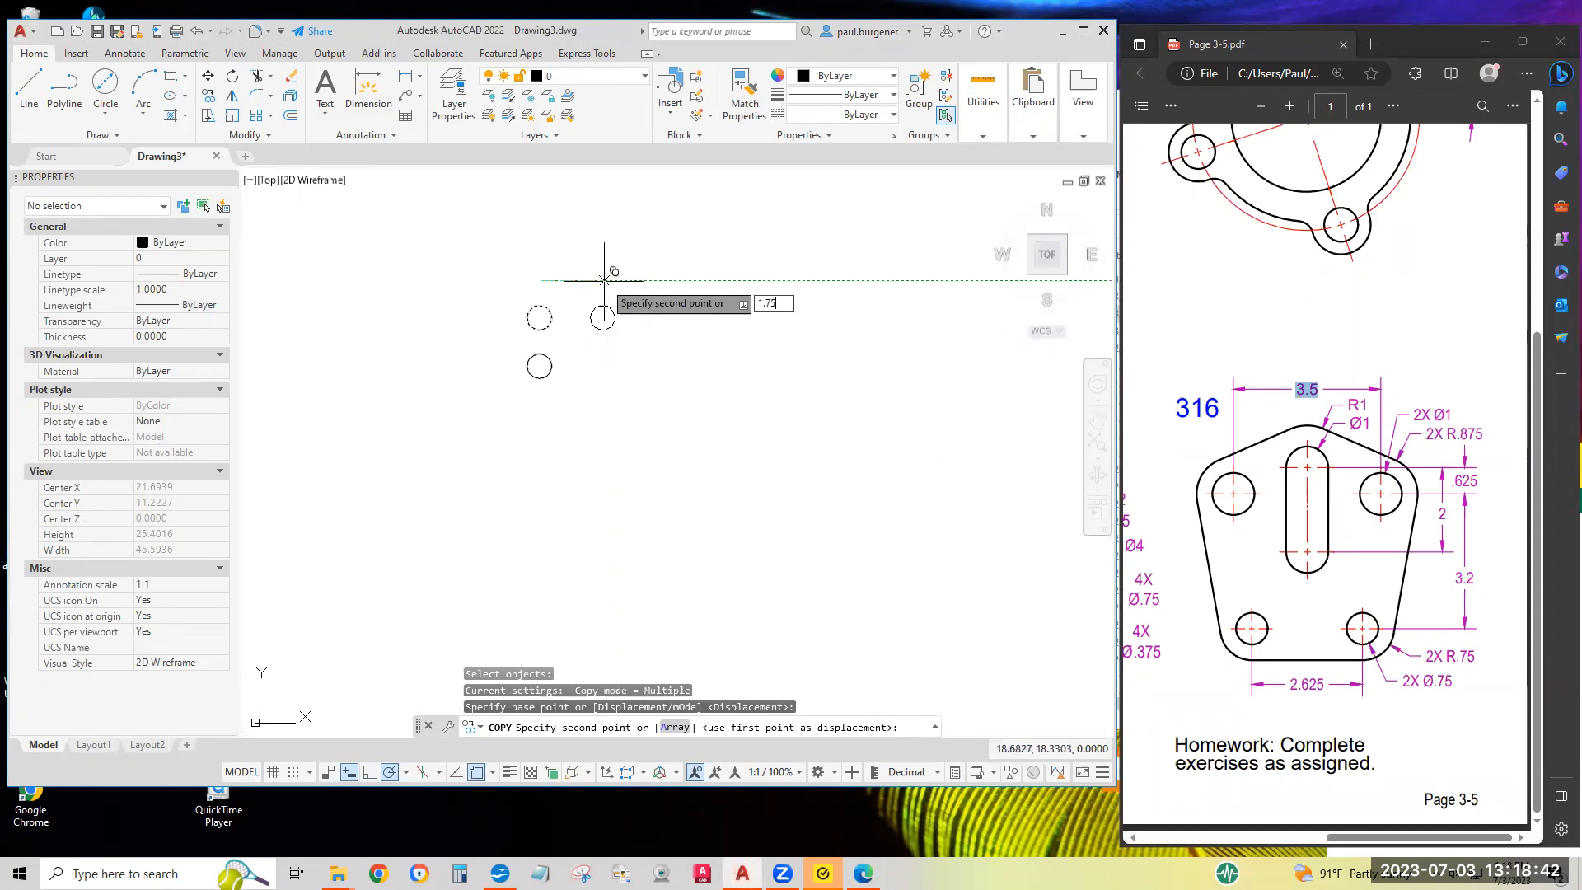
key(Return)
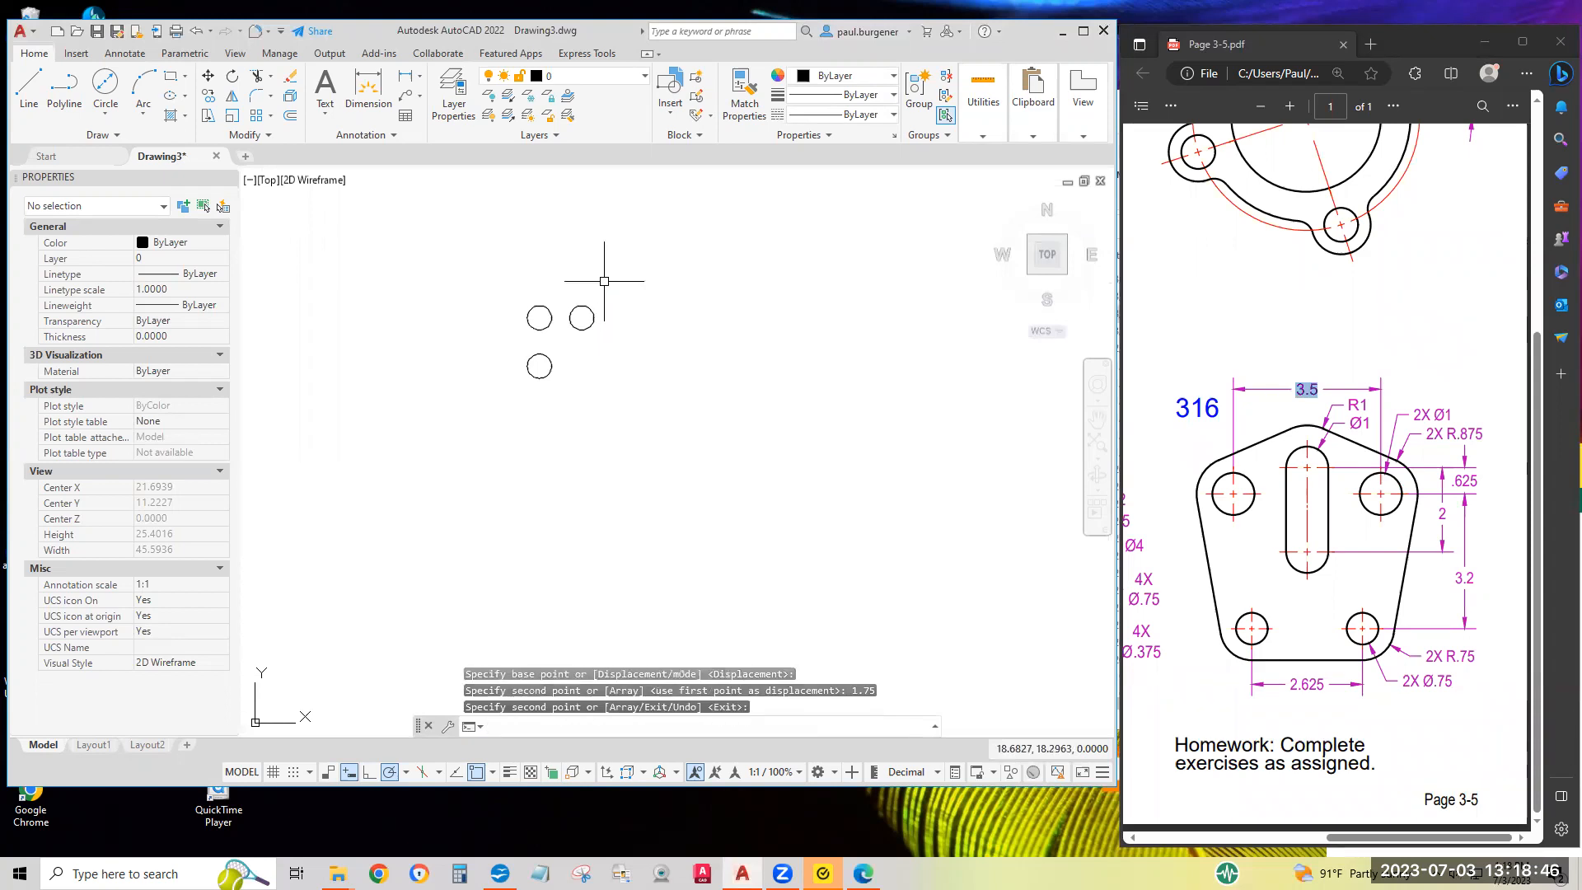
Try to move the right-hand circle straight down by .625 and undo the move.
click(207, 75)
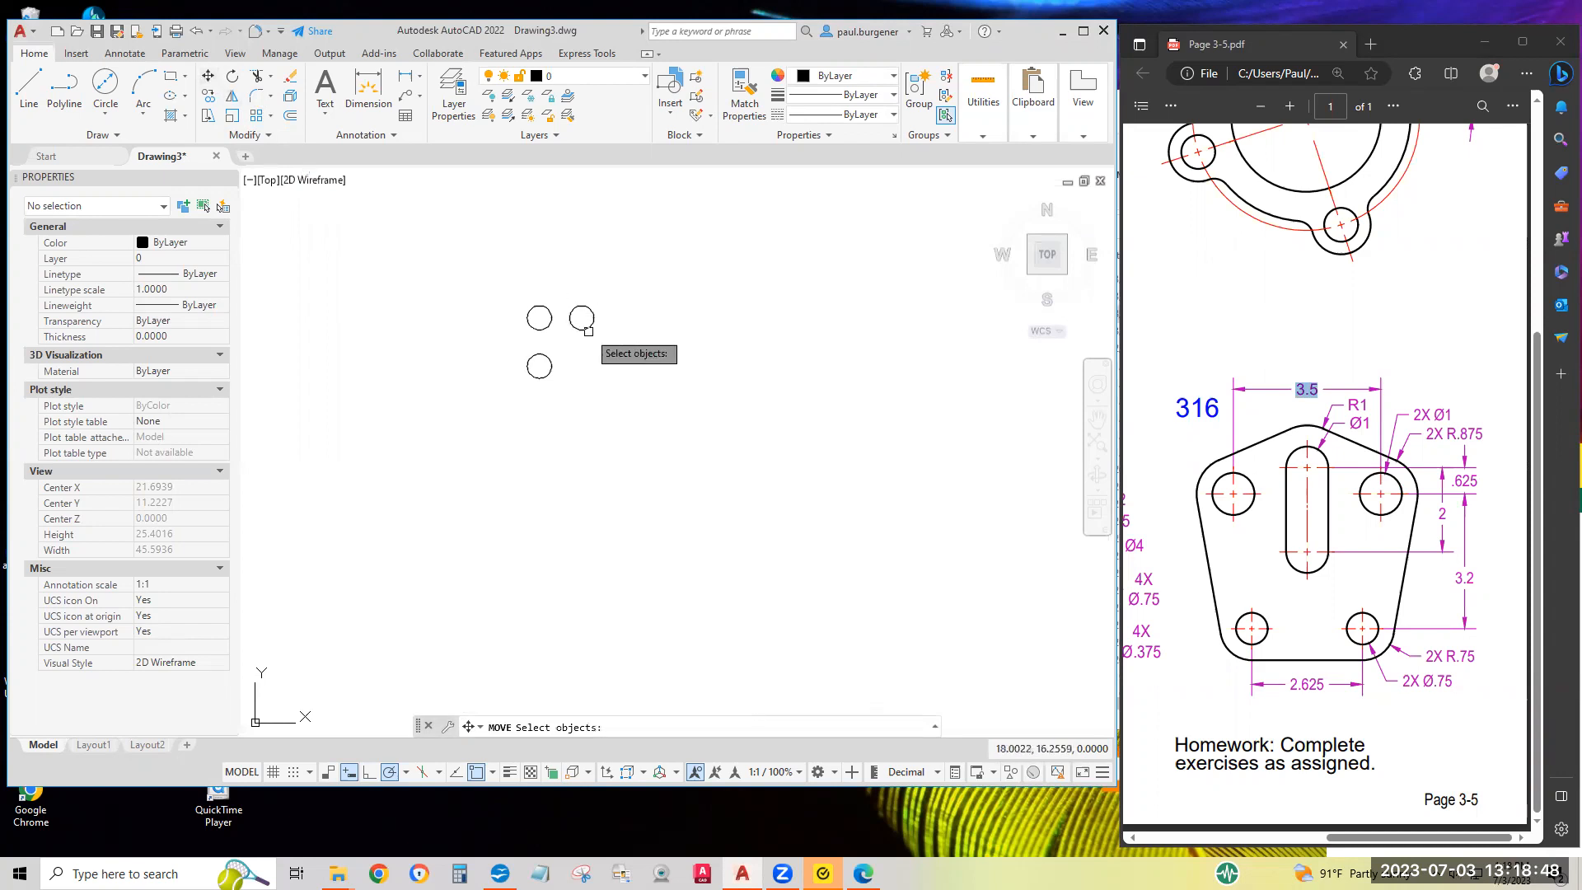
click(580, 319)
key(Return)
click(664, 266)
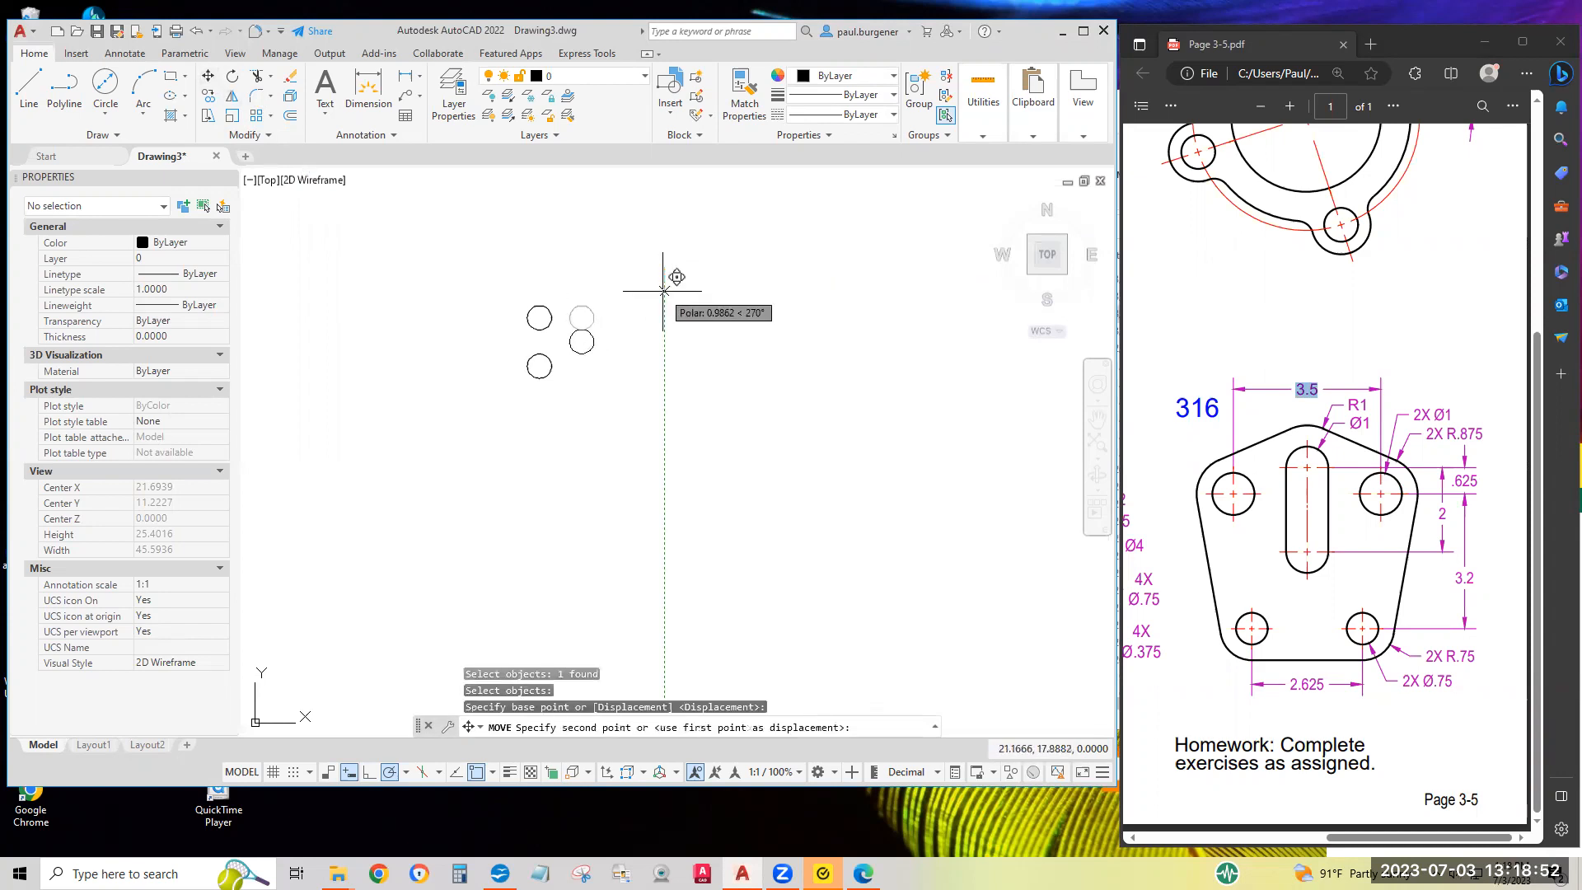
text(.625)
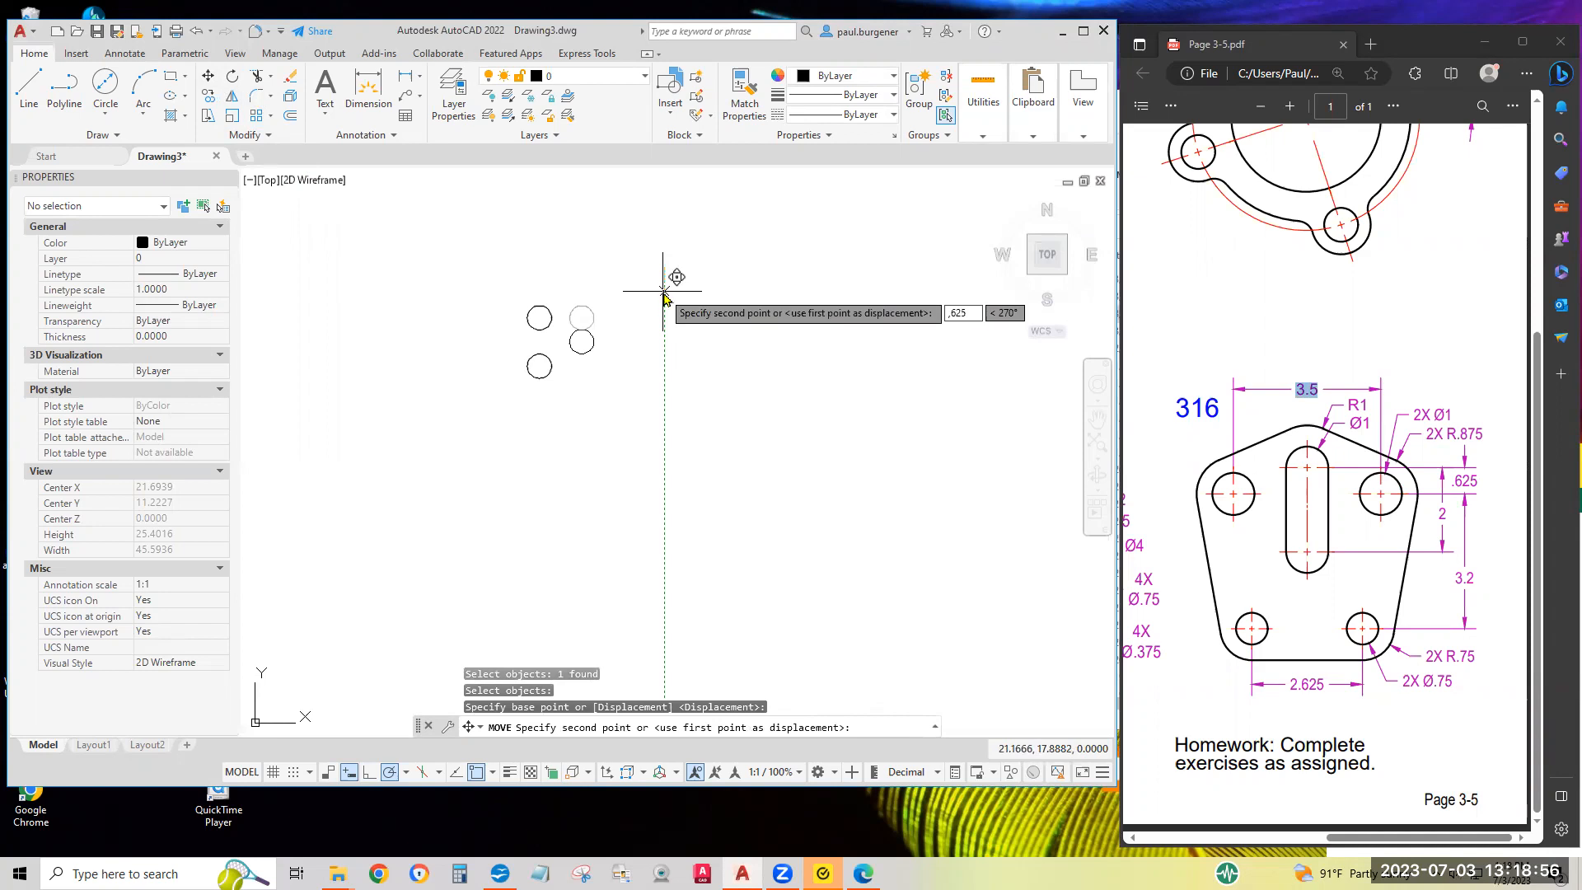
key(Return)
key(Return)
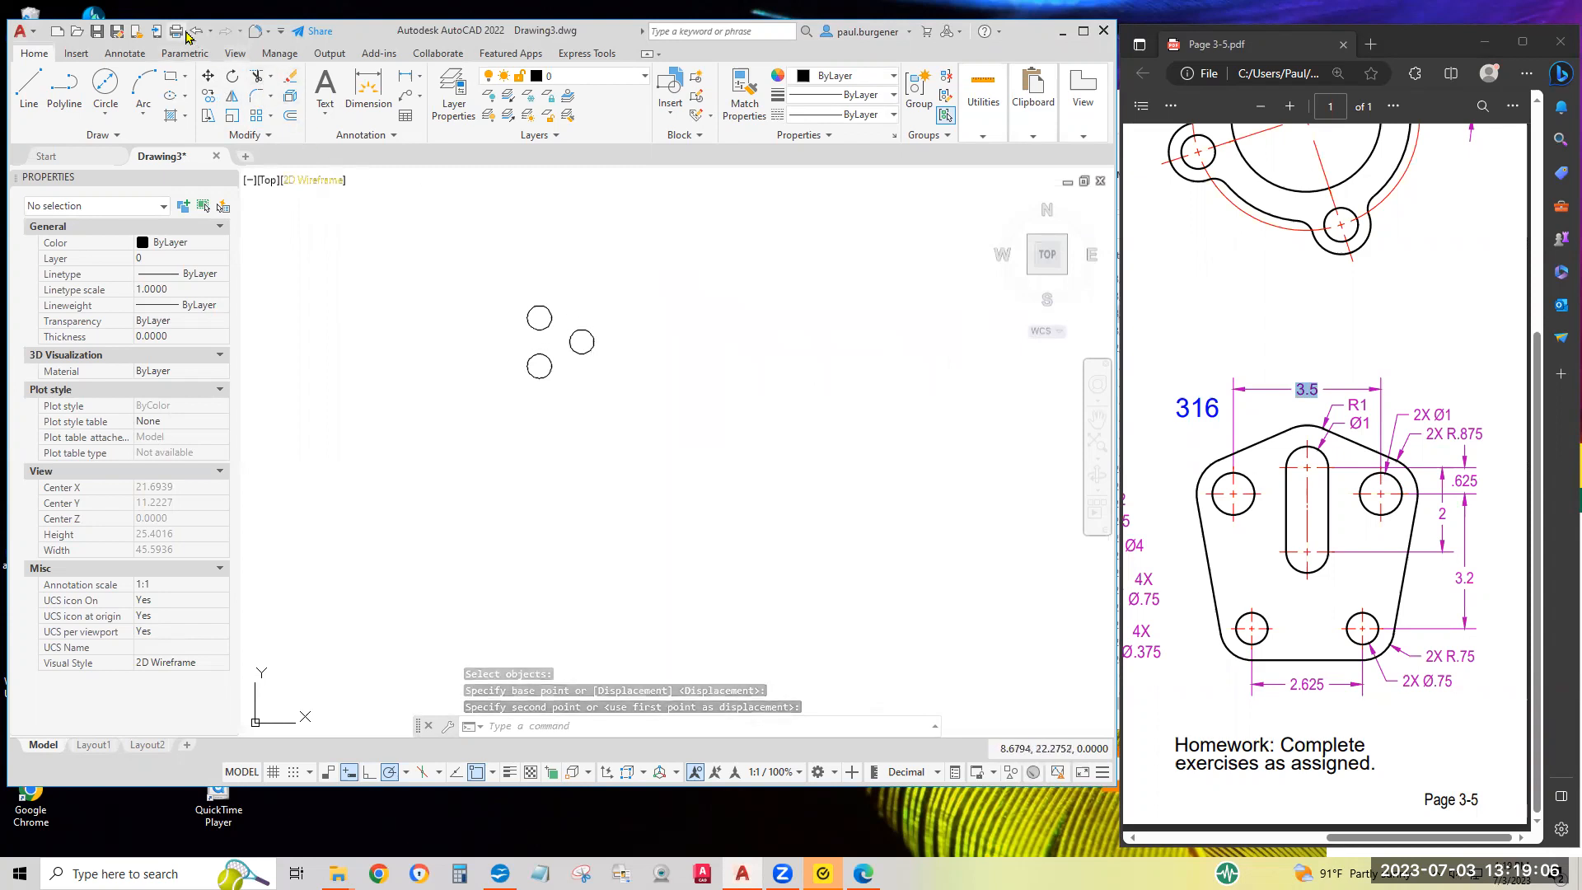
key(ctrl+z)
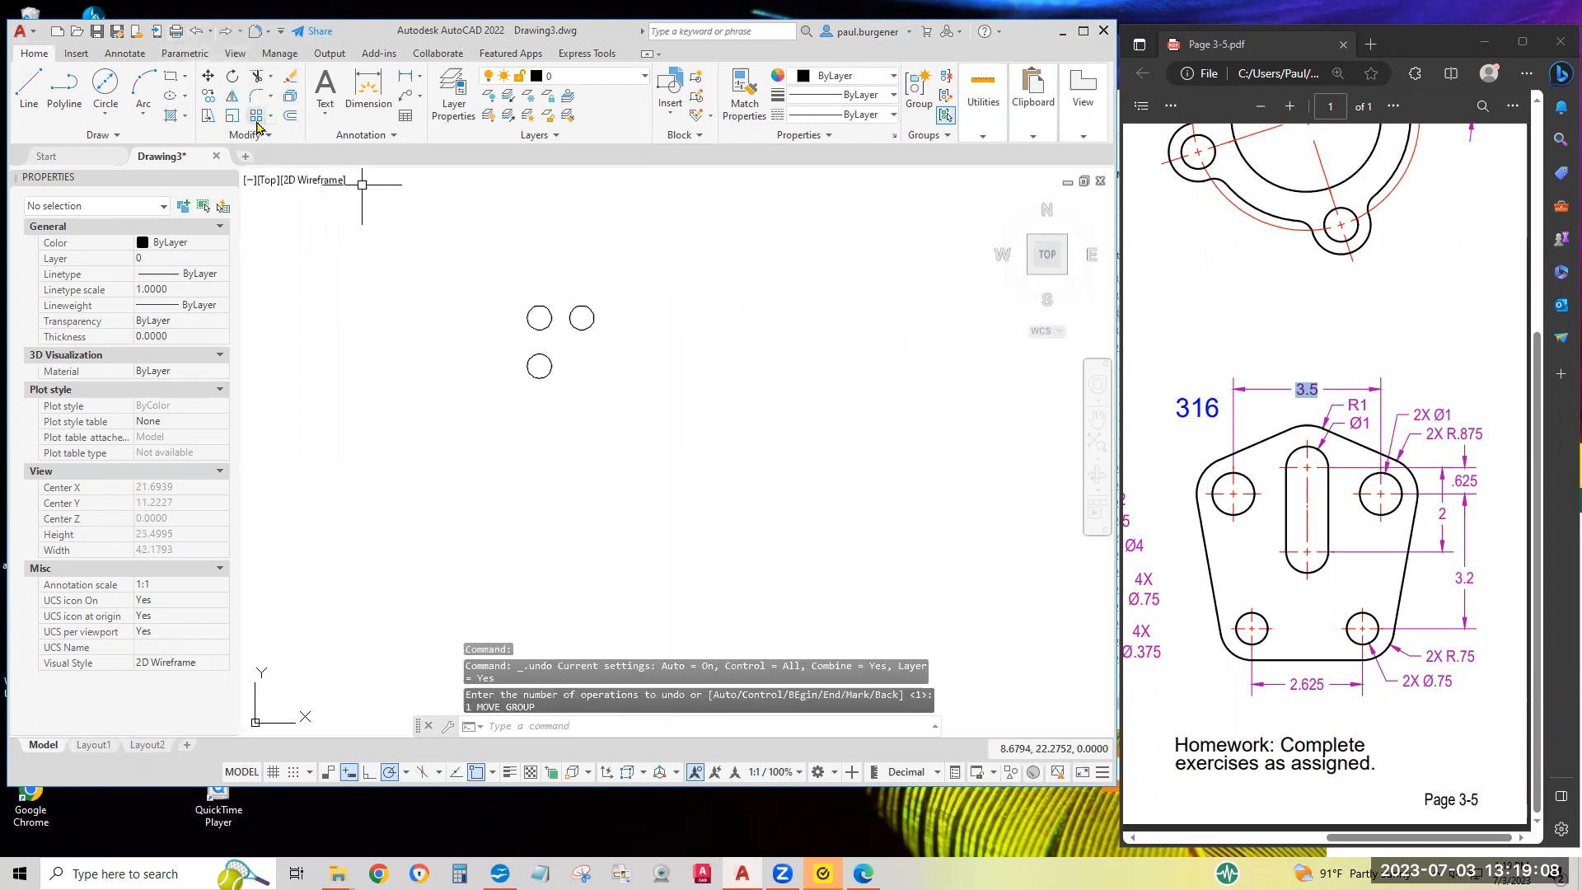
click(209, 96)
key(Escape)
Move the right-hand circle .625 units straight down from the upper slot circle's level.
click(211, 77)
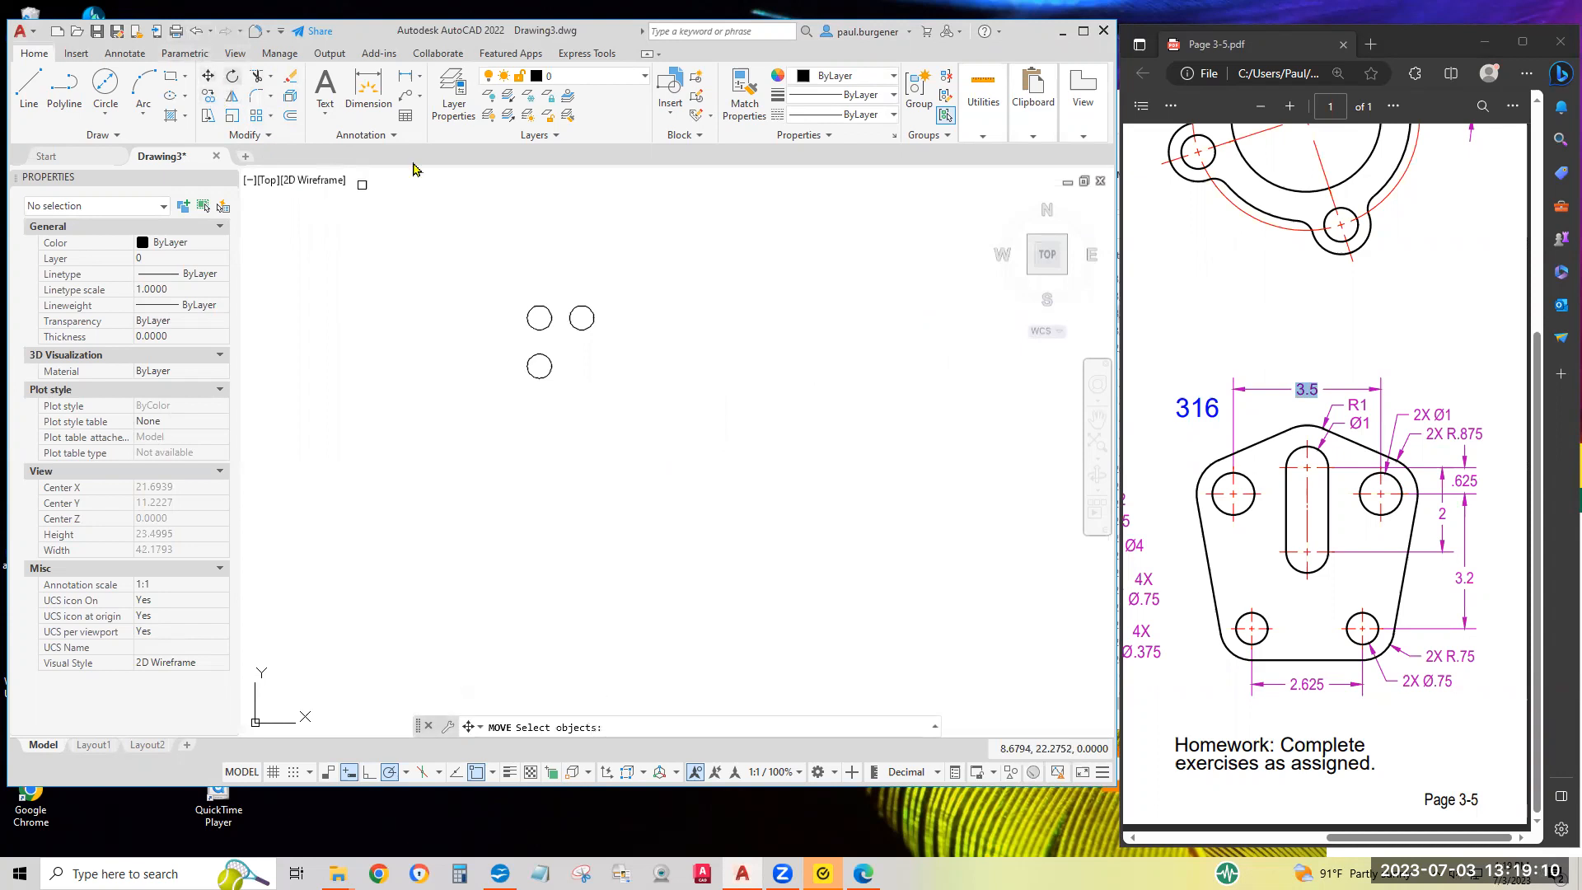
click(593, 313)
key(Return)
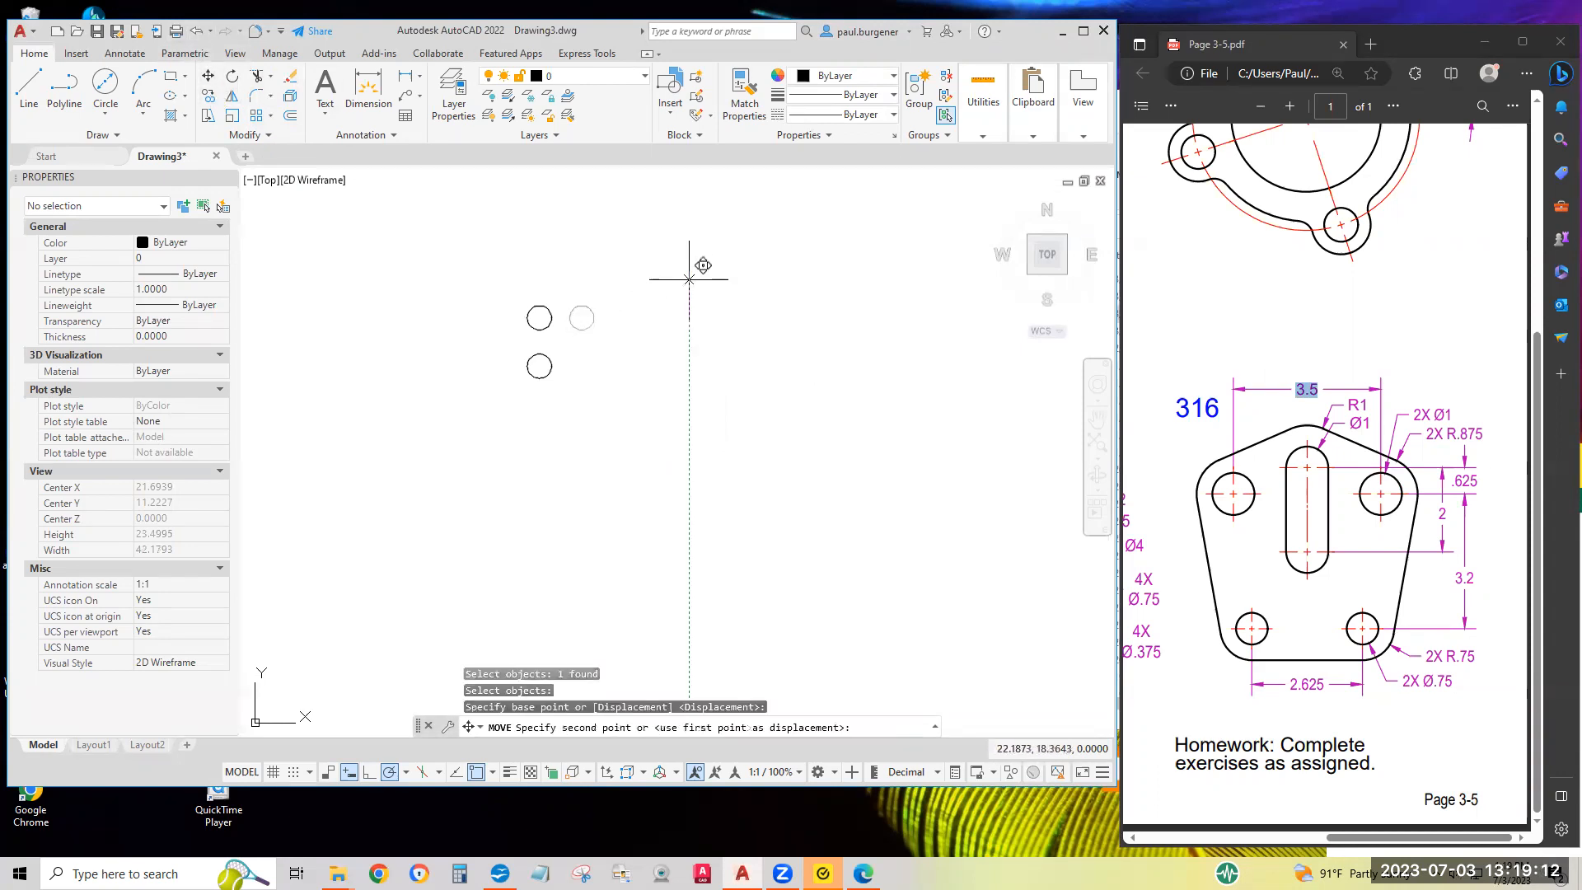
click(688, 271)
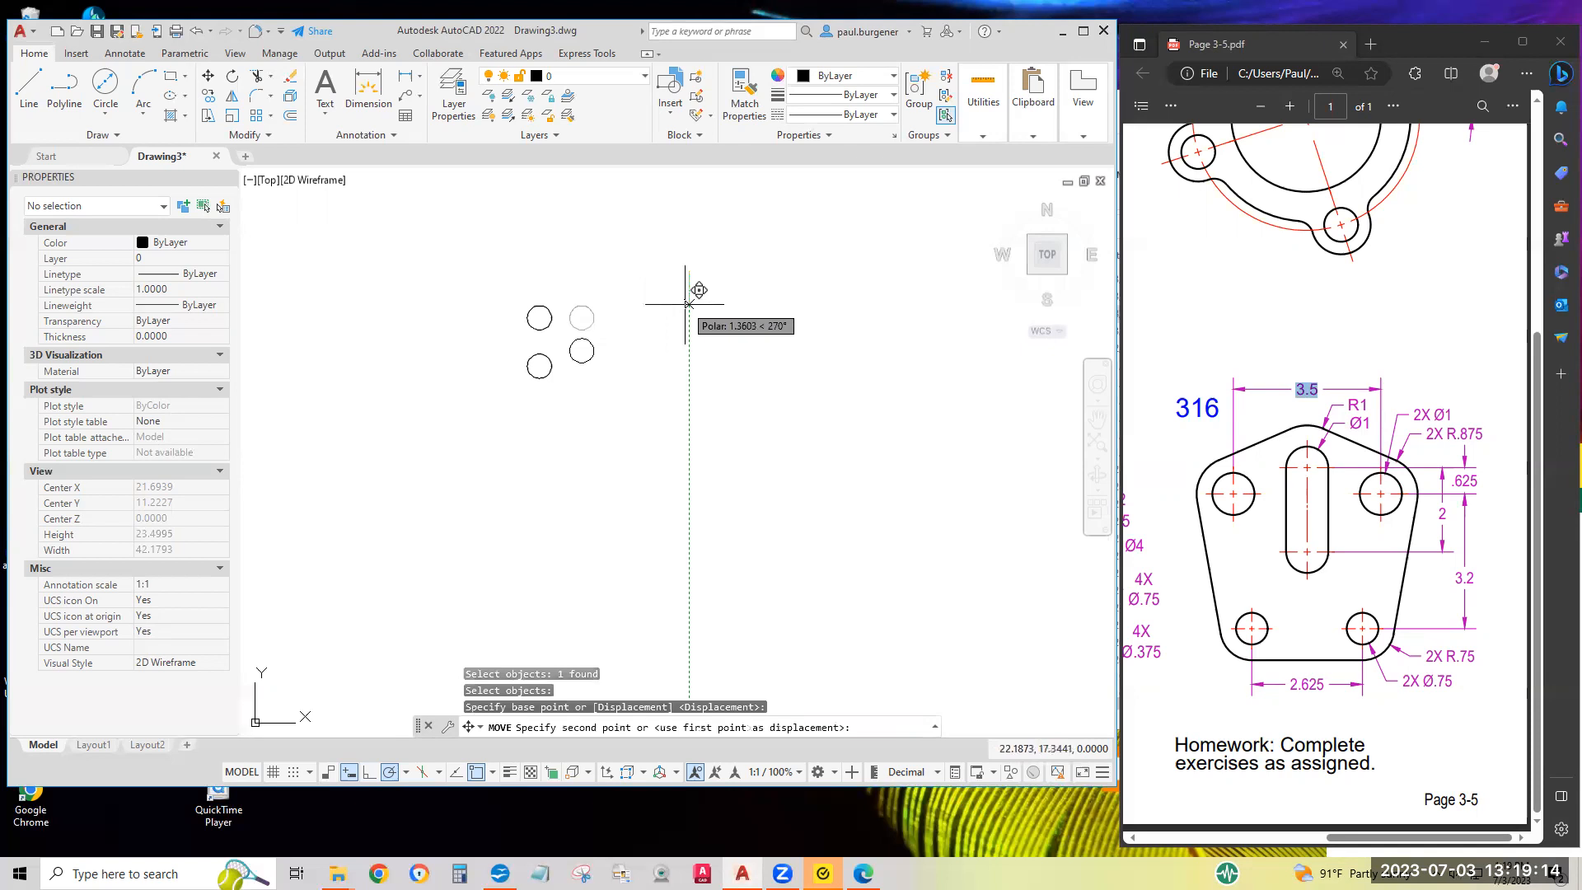
text(.6)
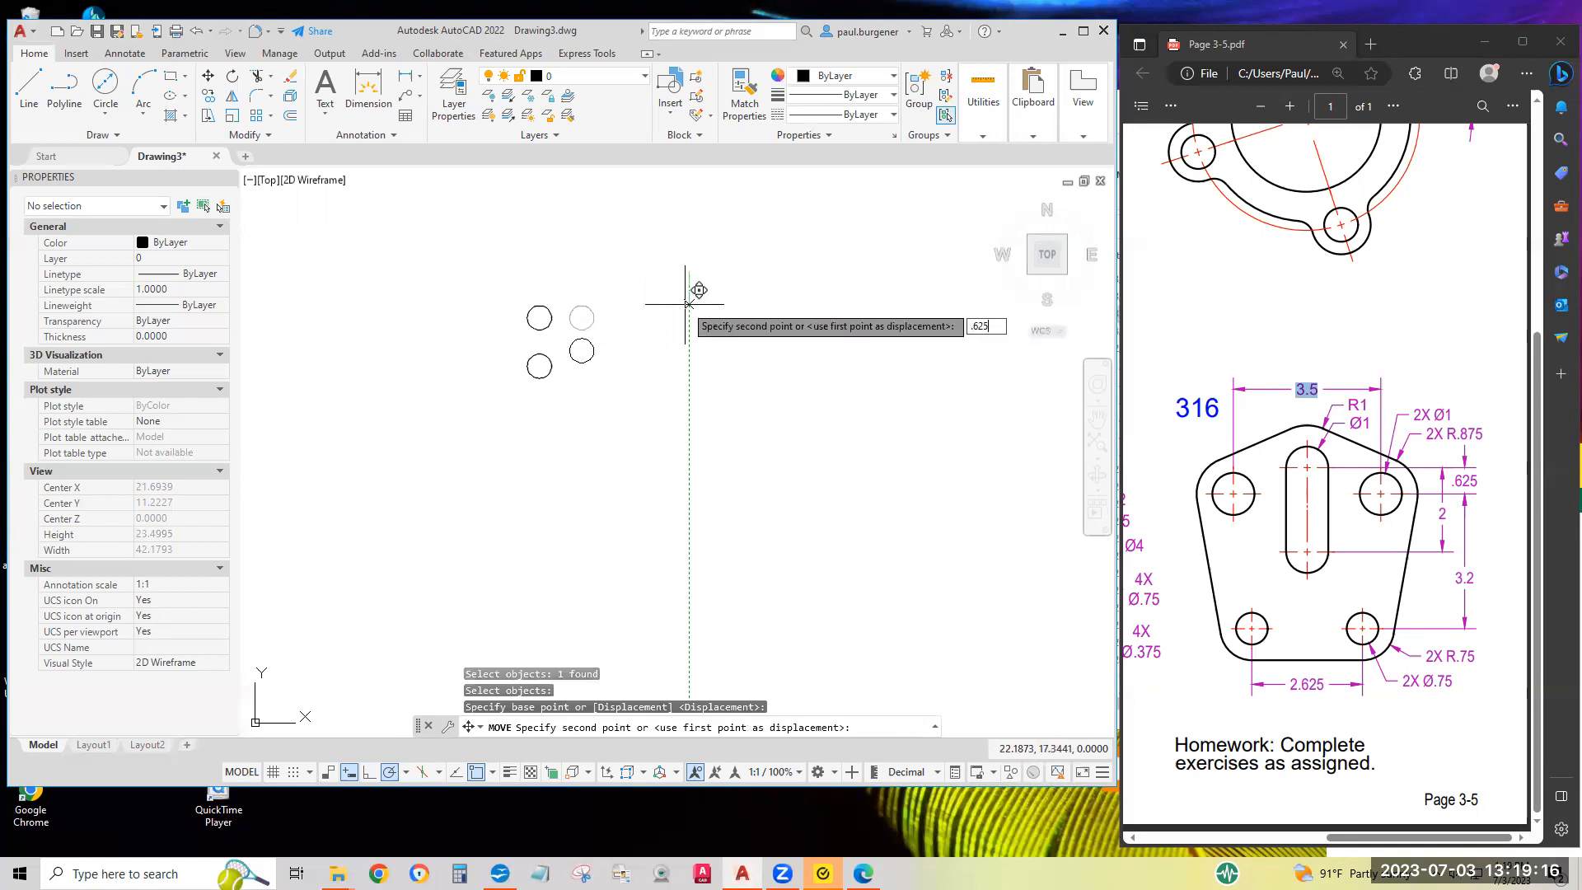
text(25)
key(Return)
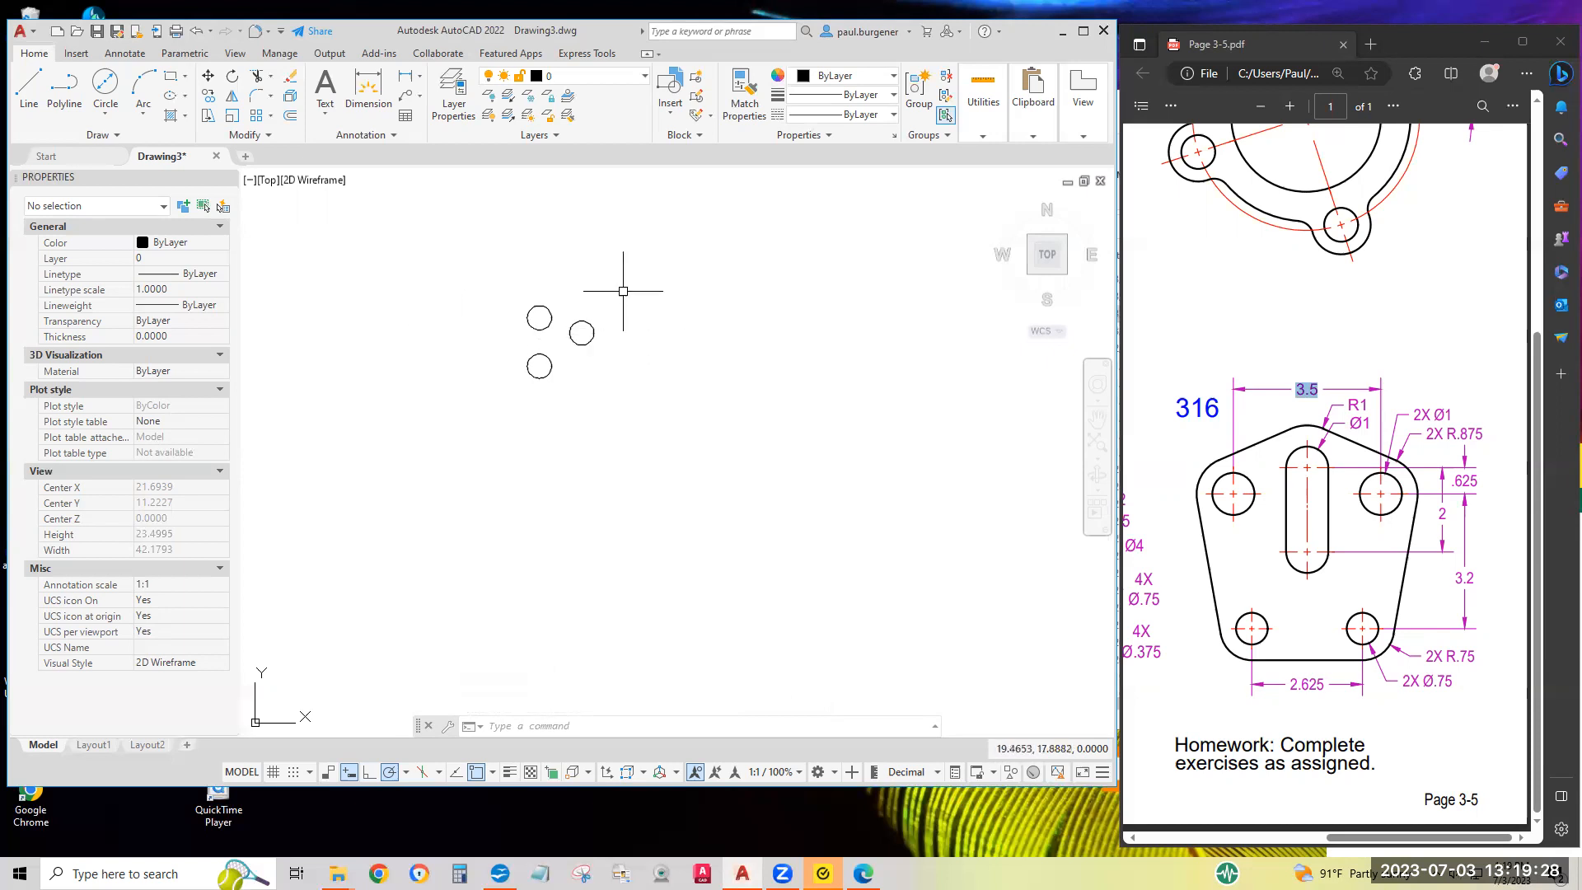
Mirror the right-hand hole about a vertical line through the upper slot circle's center, keeping the original.
click(232, 96)
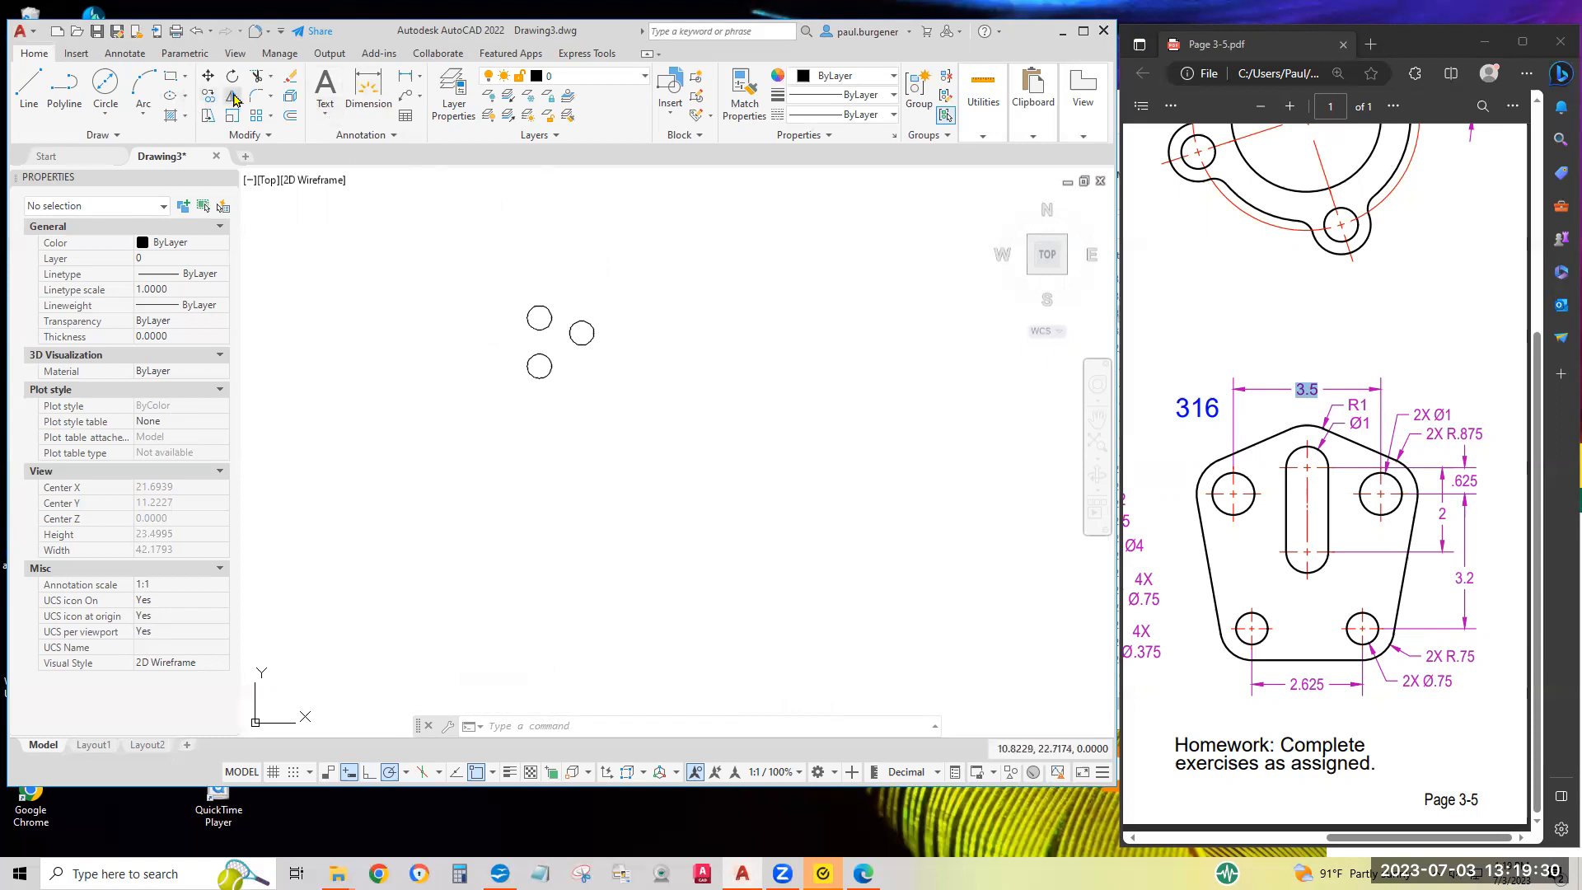
click(699, 335)
click(573, 305)
key(Return)
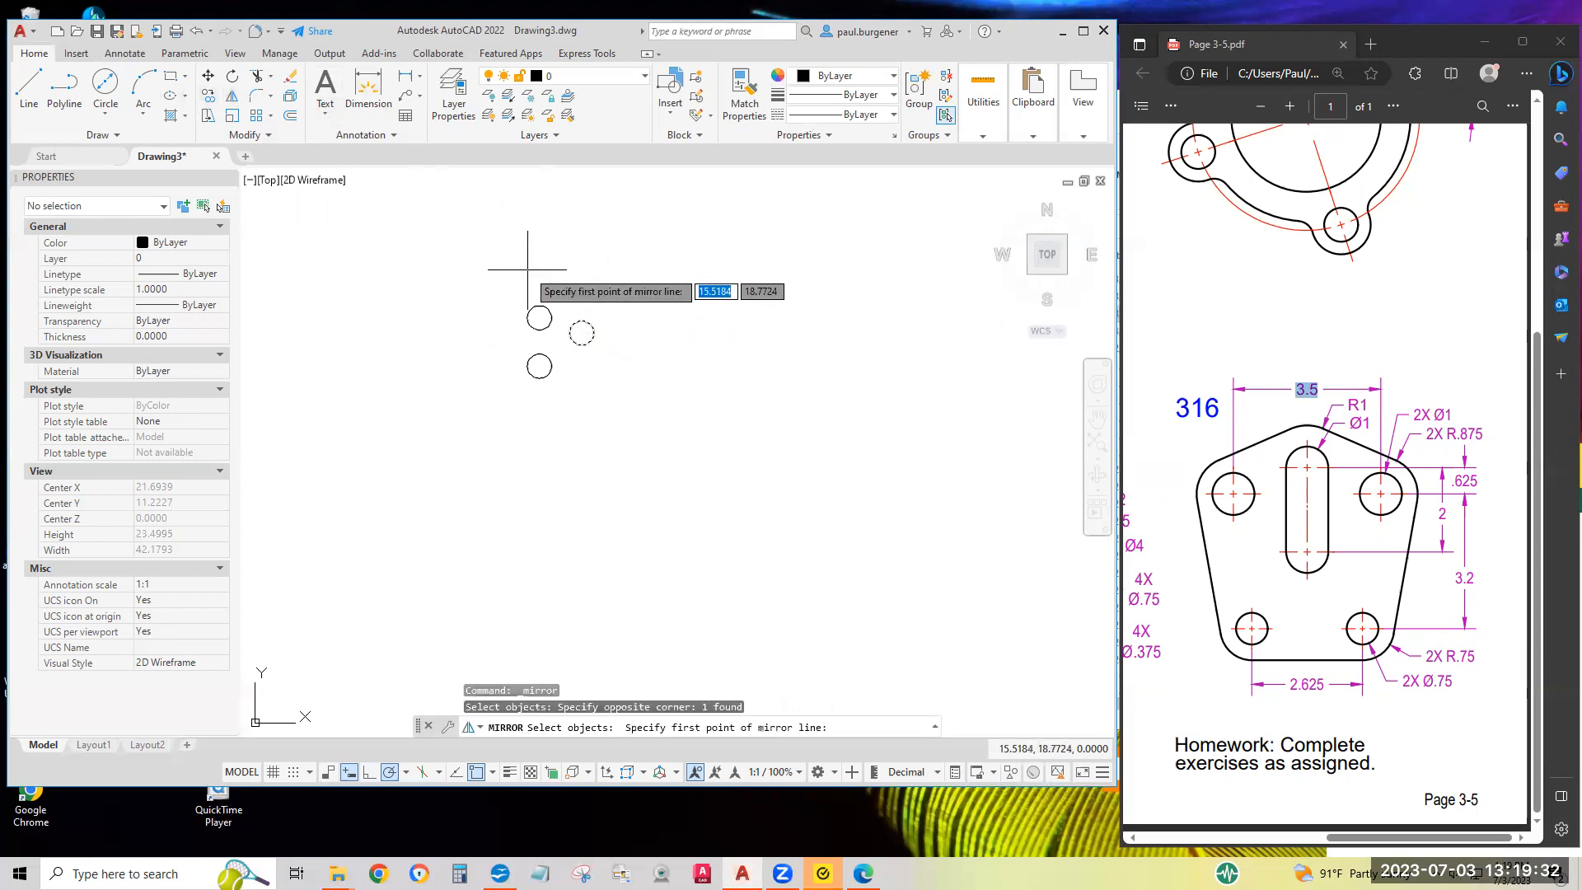
click(538, 318)
click(540, 245)
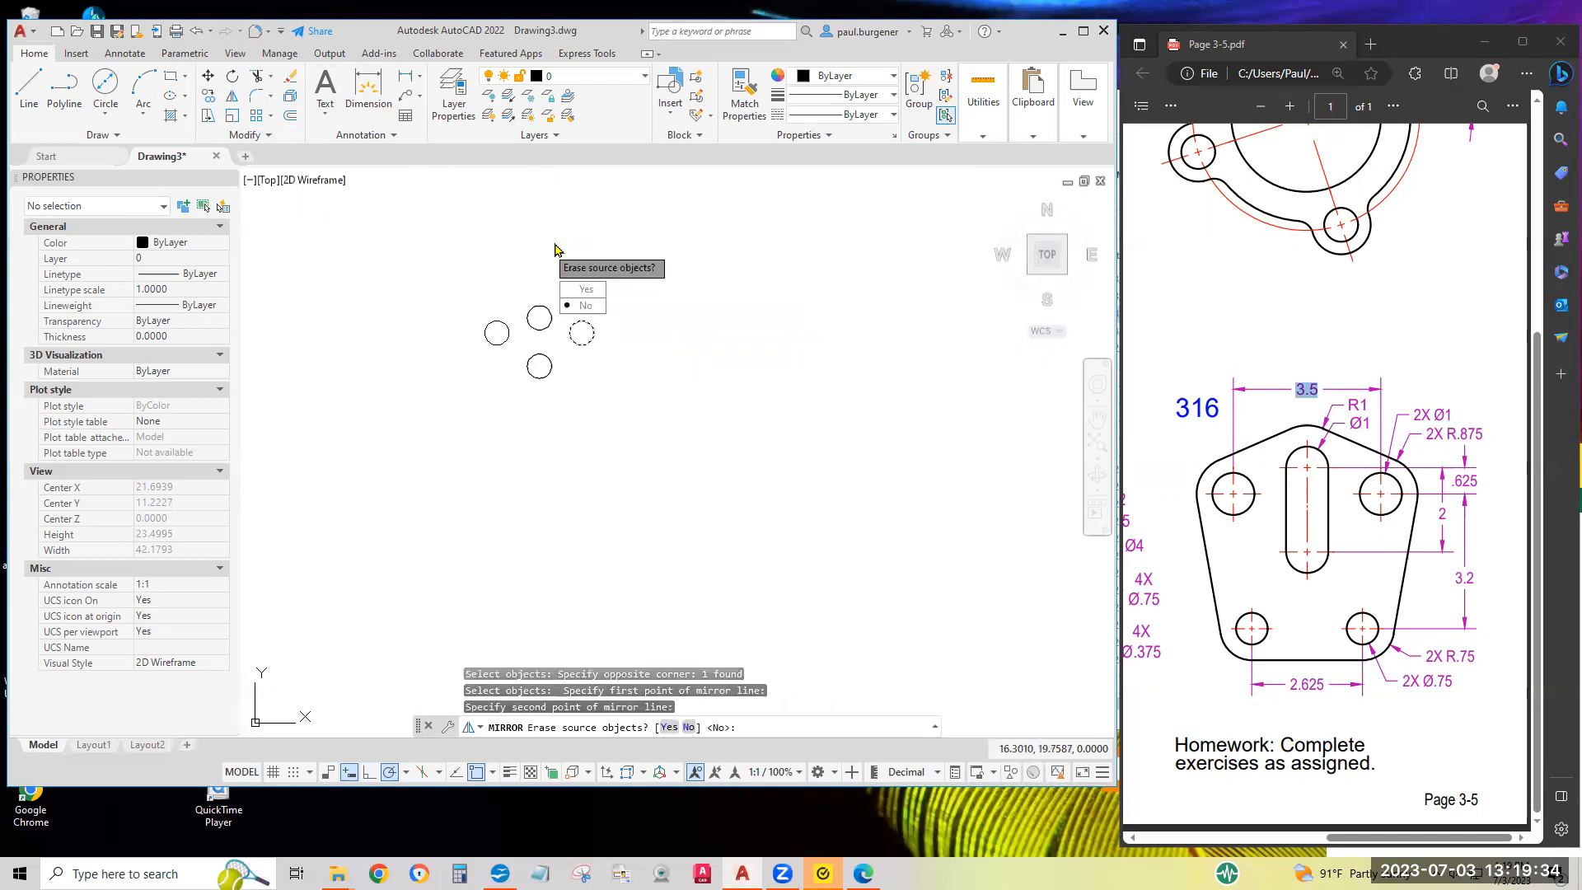
key(Return)
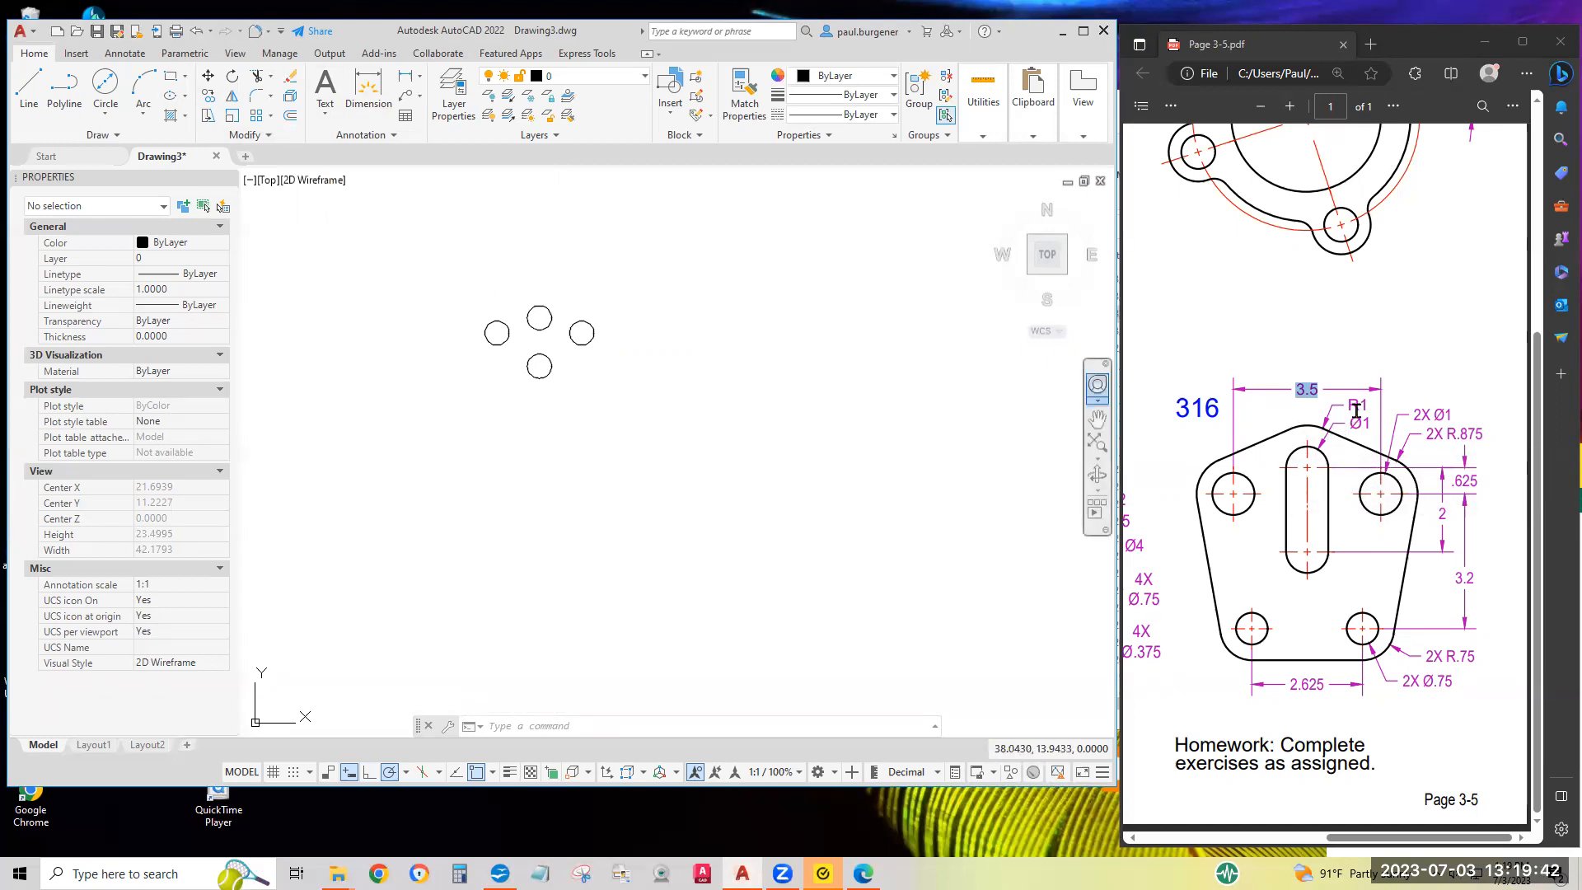
Draw a circle of radius 1 concentric with the upper slot circle for the plate's top corner.
drag(1348, 404, 1378, 406)
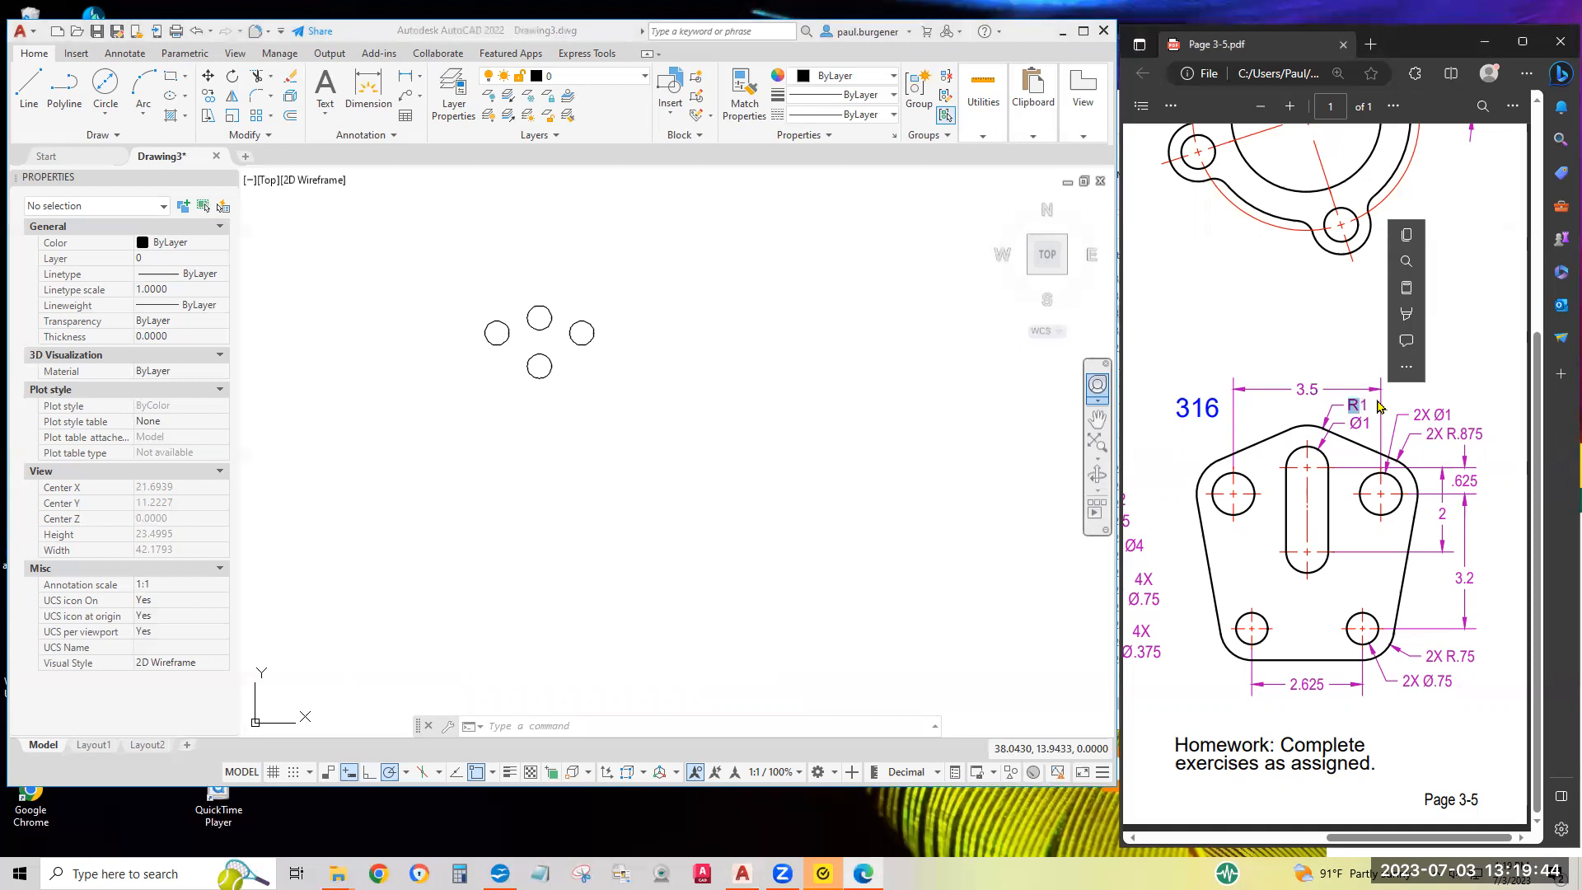
click(108, 123)
click(102, 120)
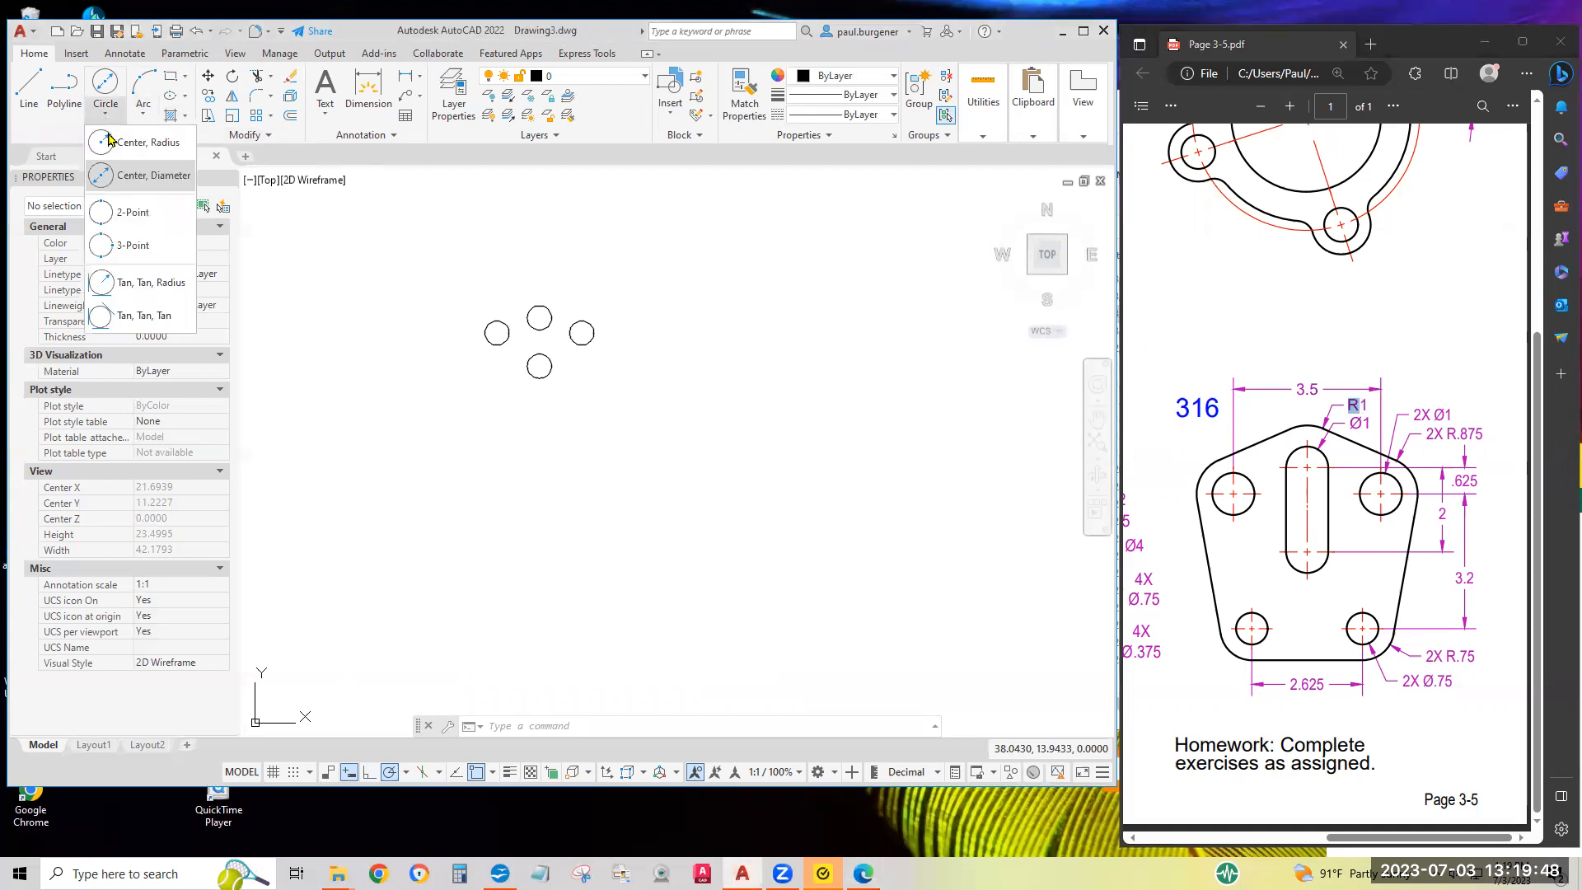
click(153, 145)
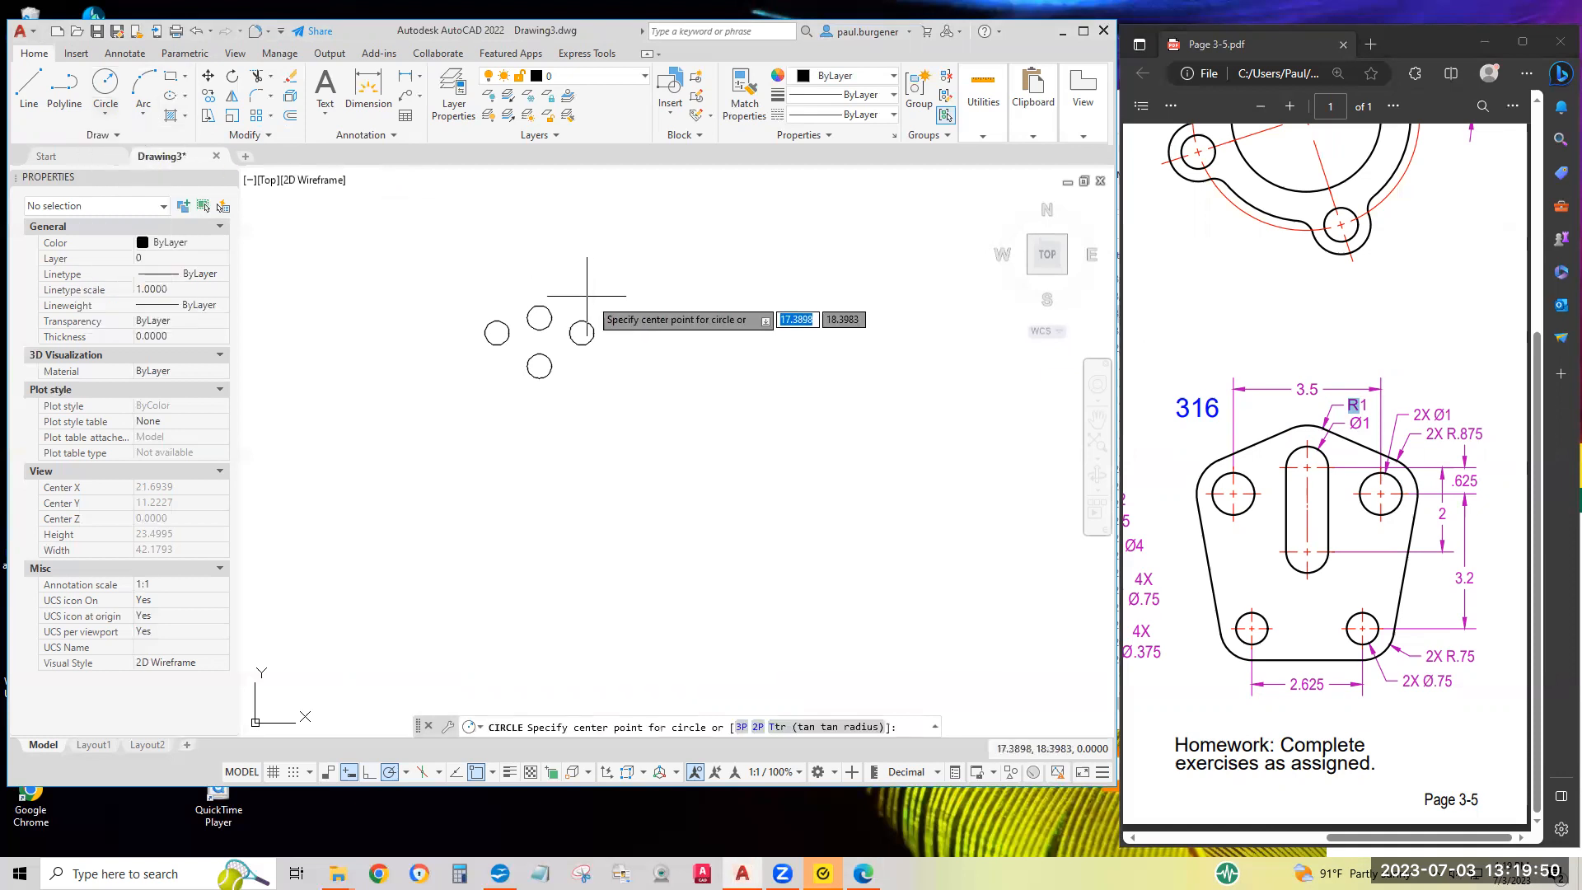
click(539, 318)
text(1)
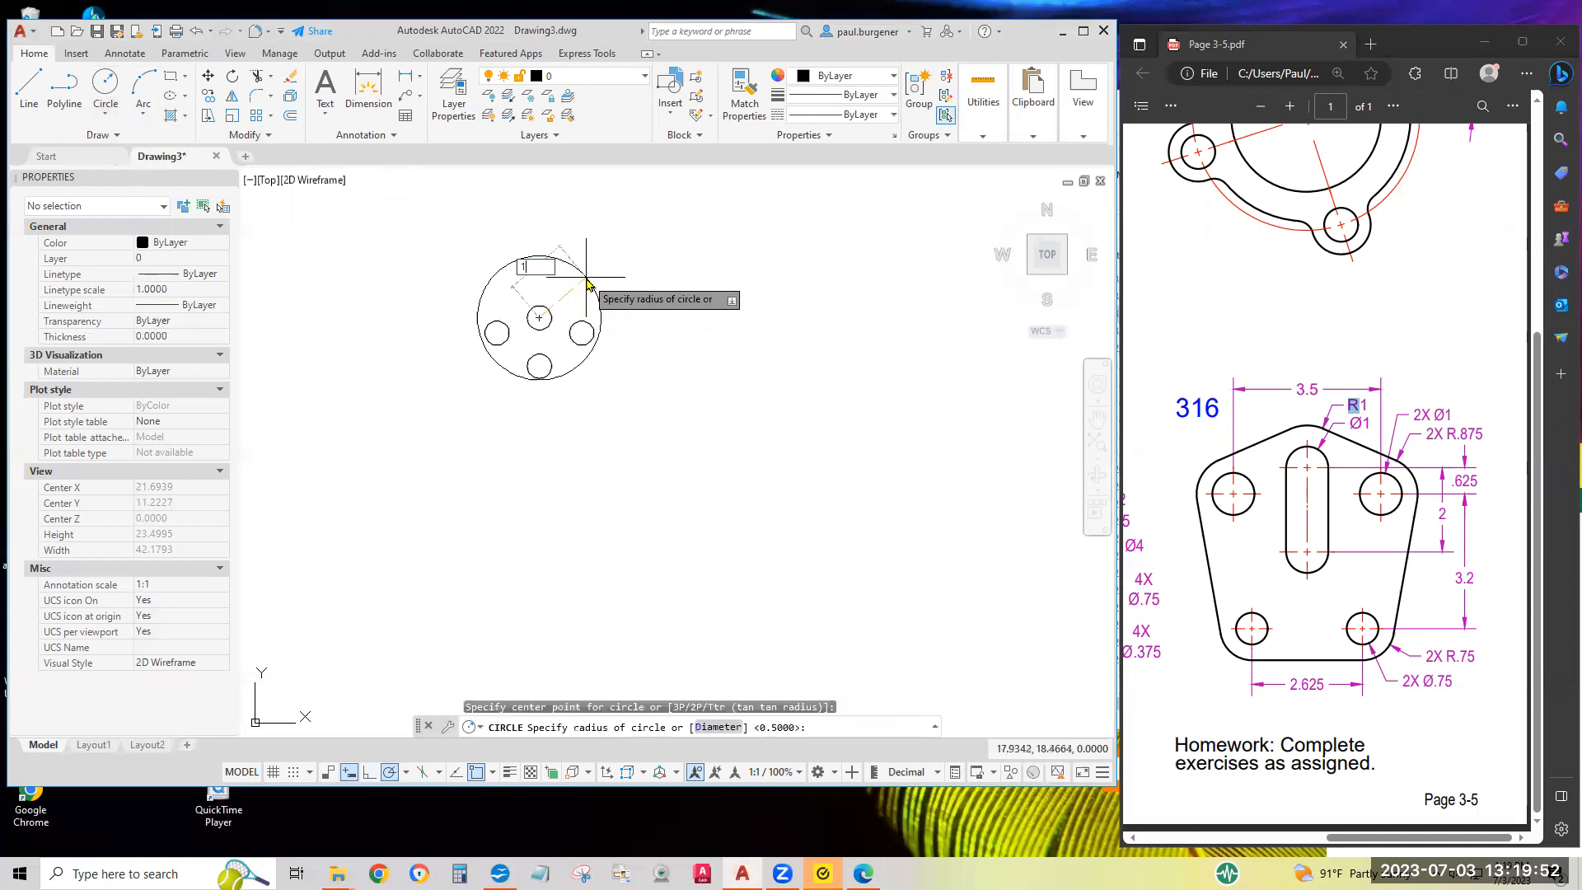
key(Return)
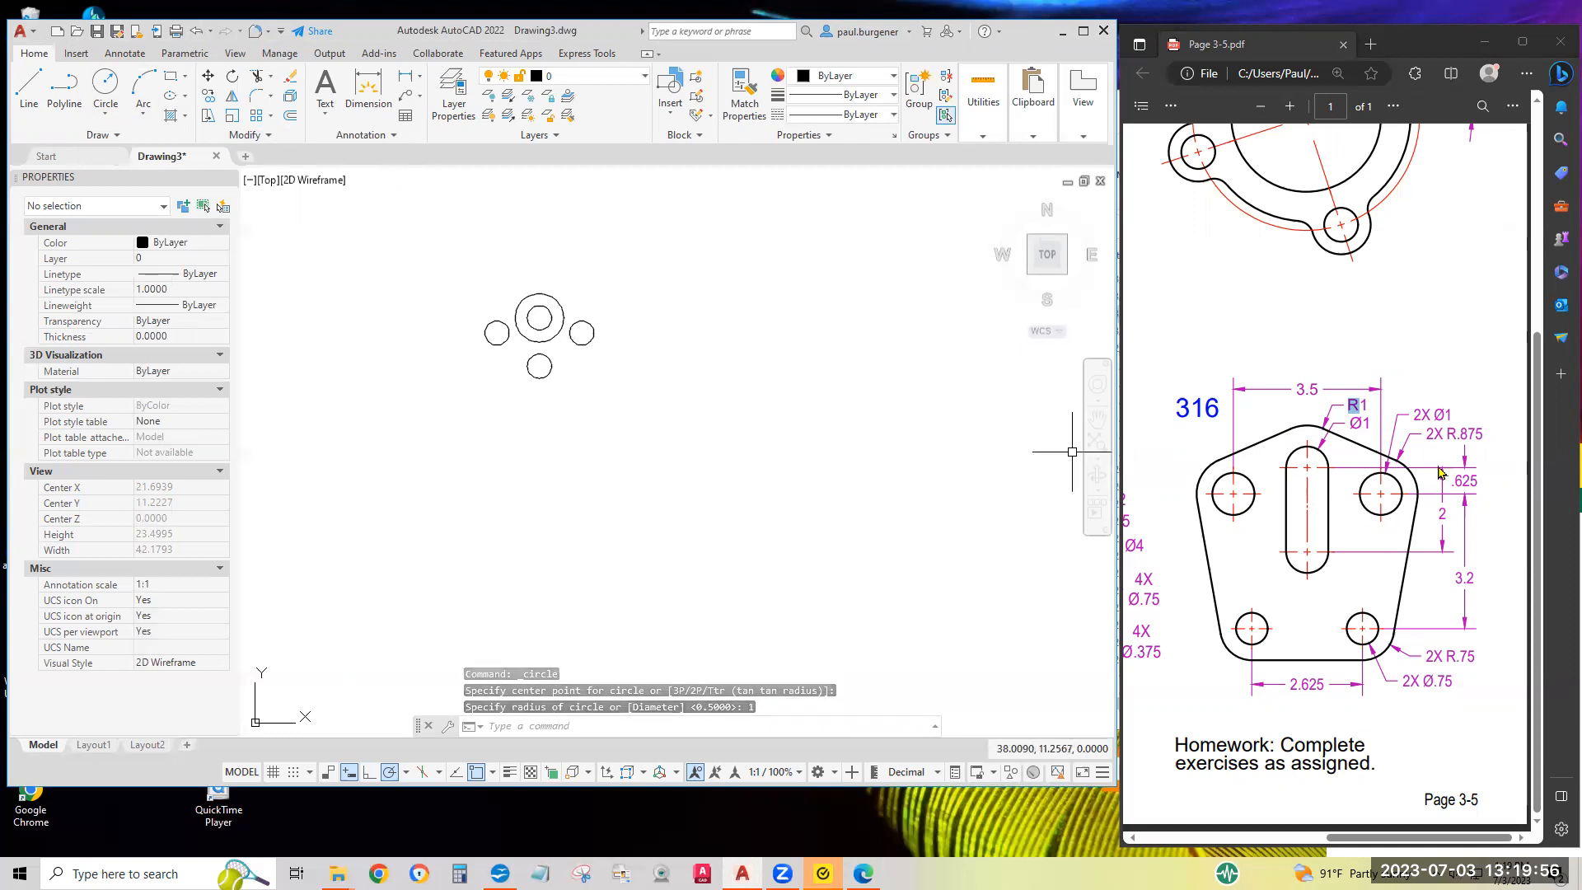
Draw a circle of radius 7/8 concentric with the right-hand side hole.
drag(1424, 434, 1493, 434)
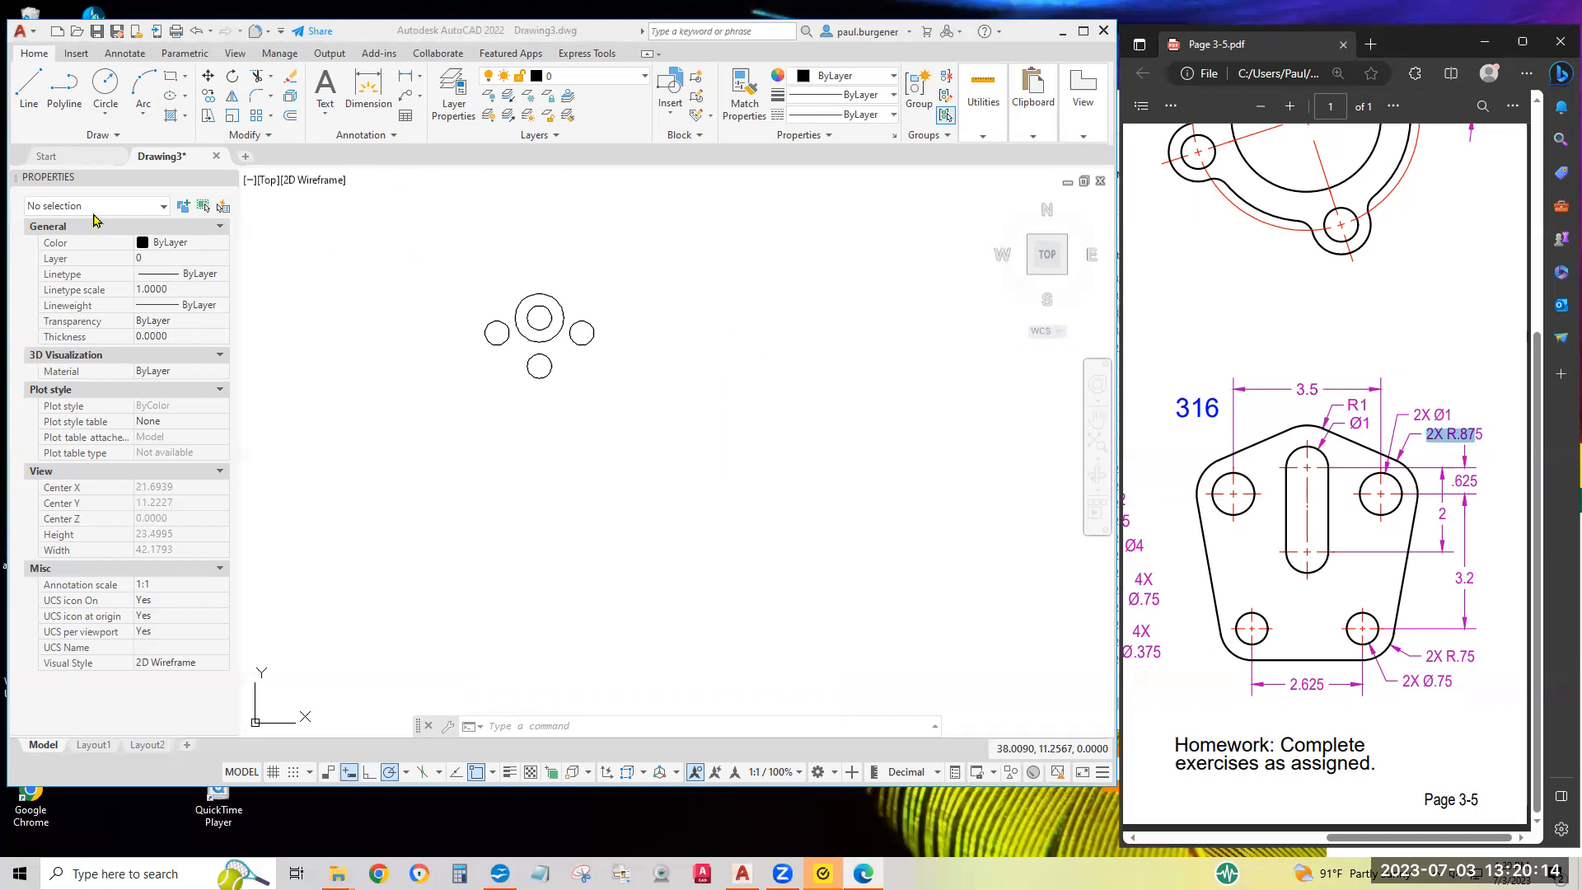
click(106, 84)
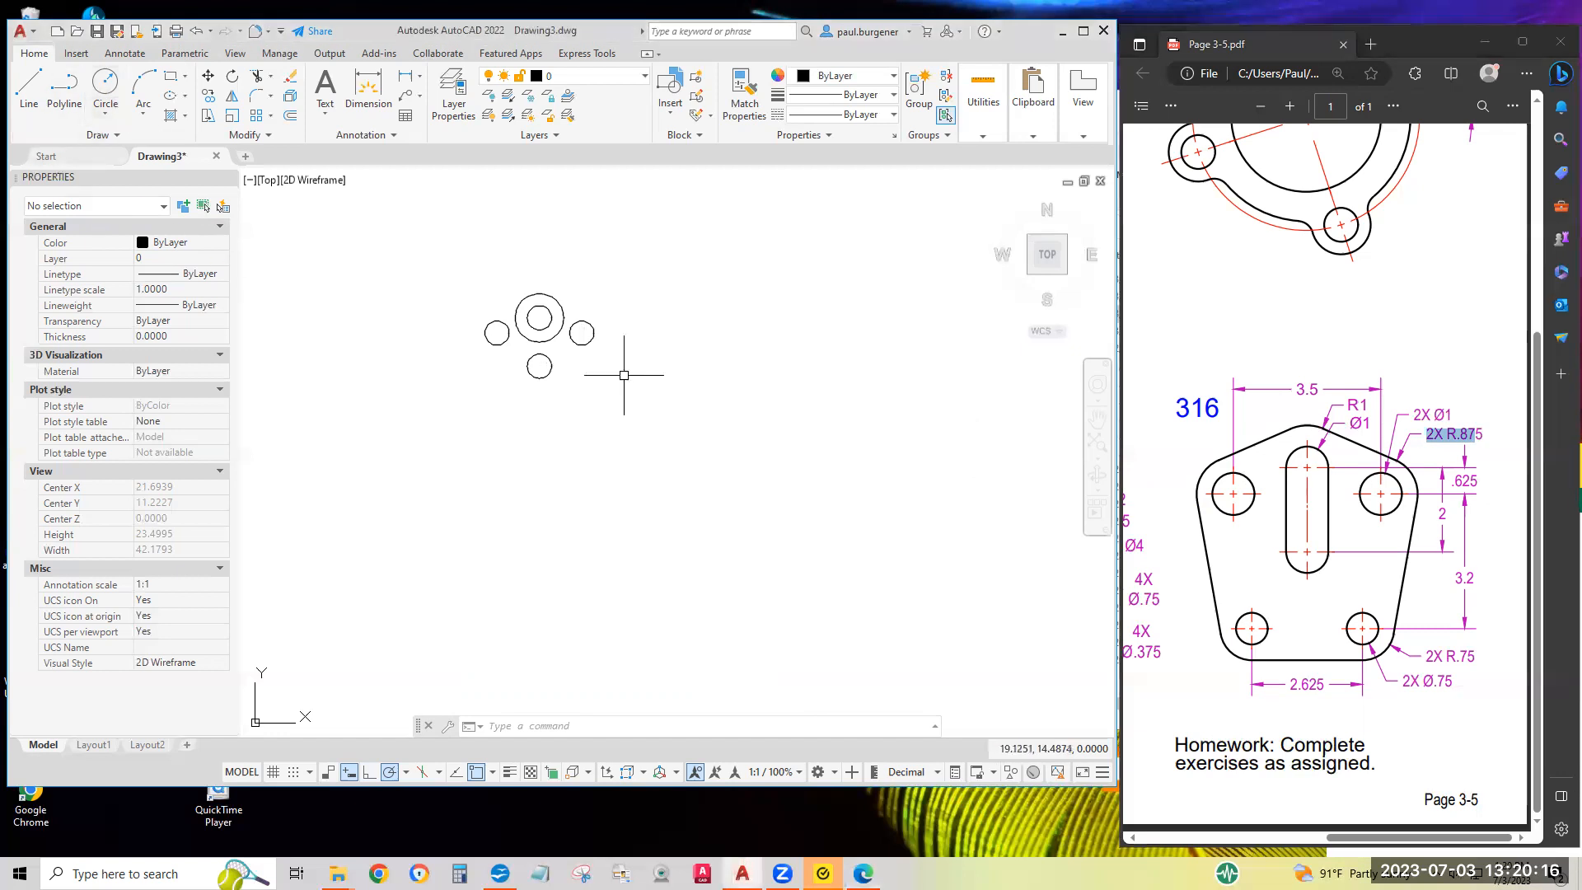
click(107, 91)
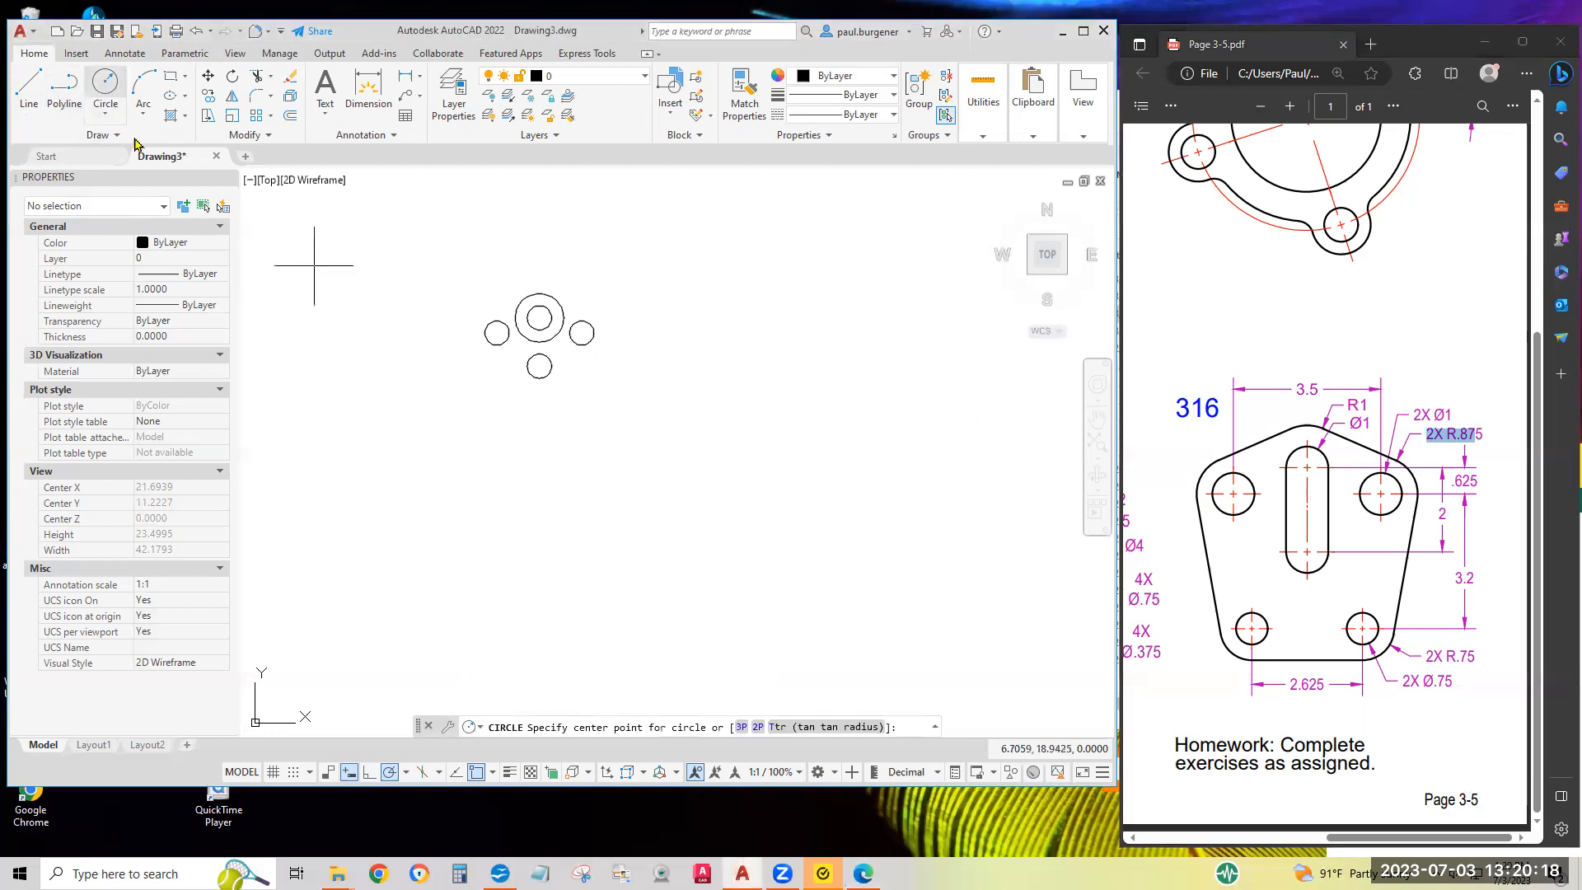
click(581, 332)
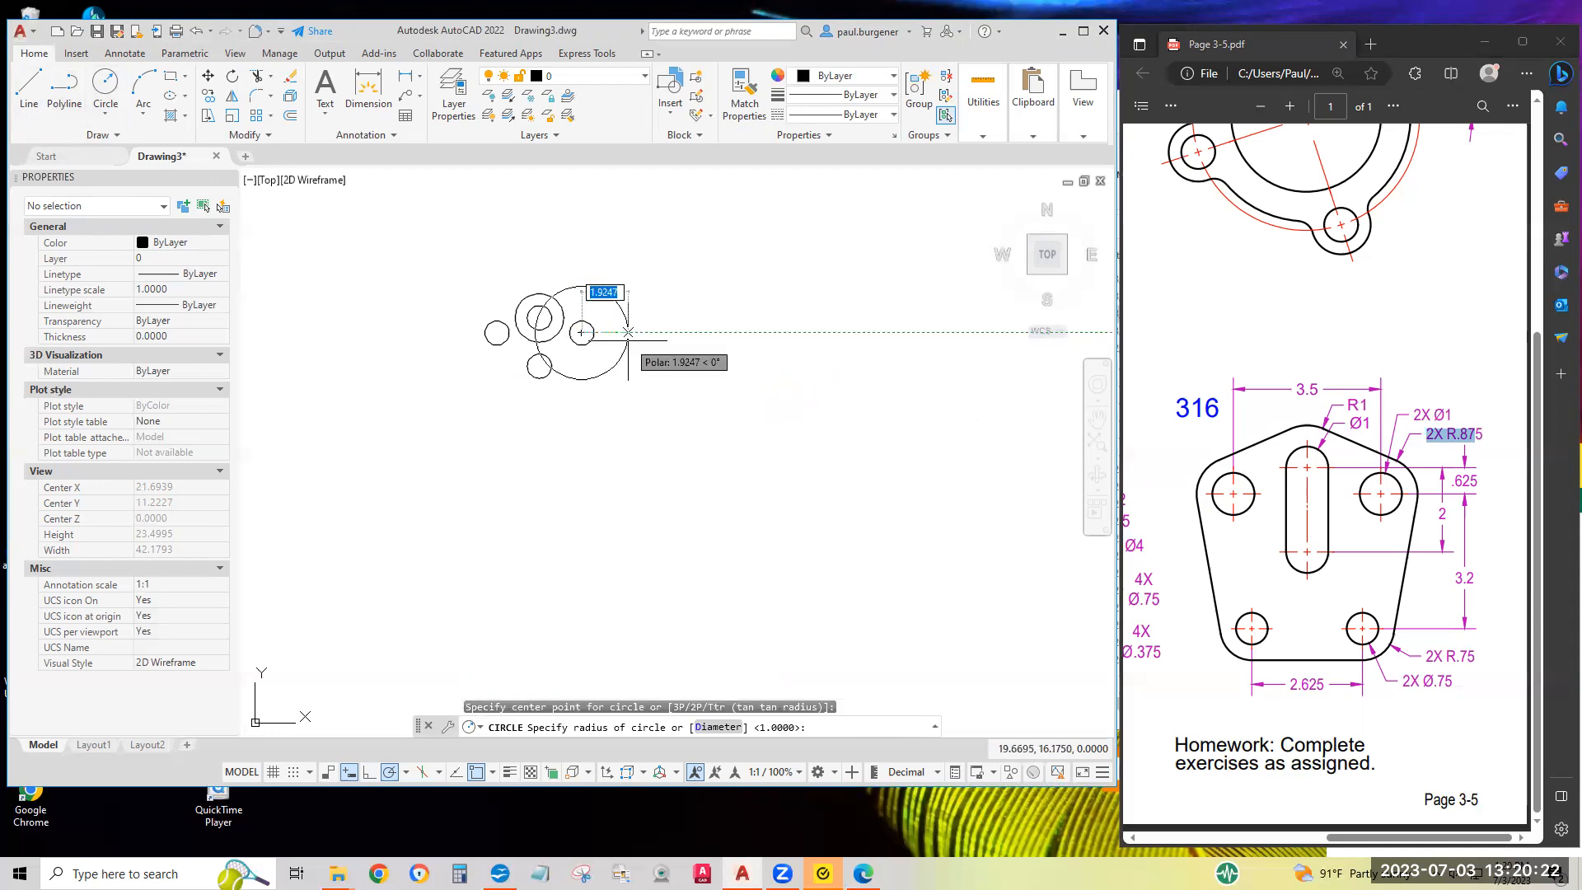
text(7/8)
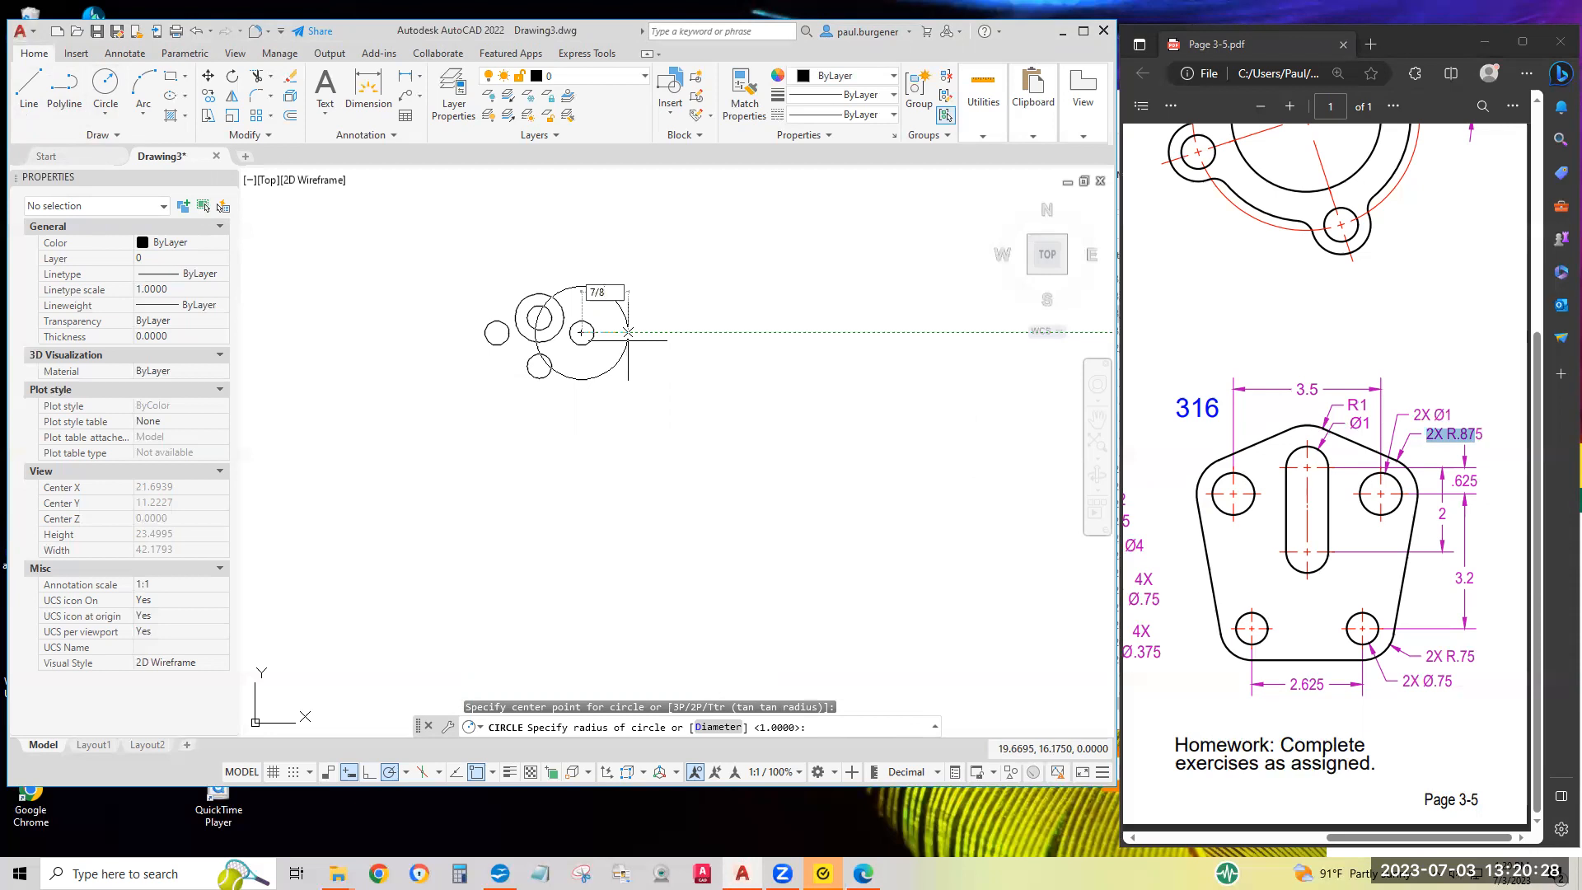
key(Return)
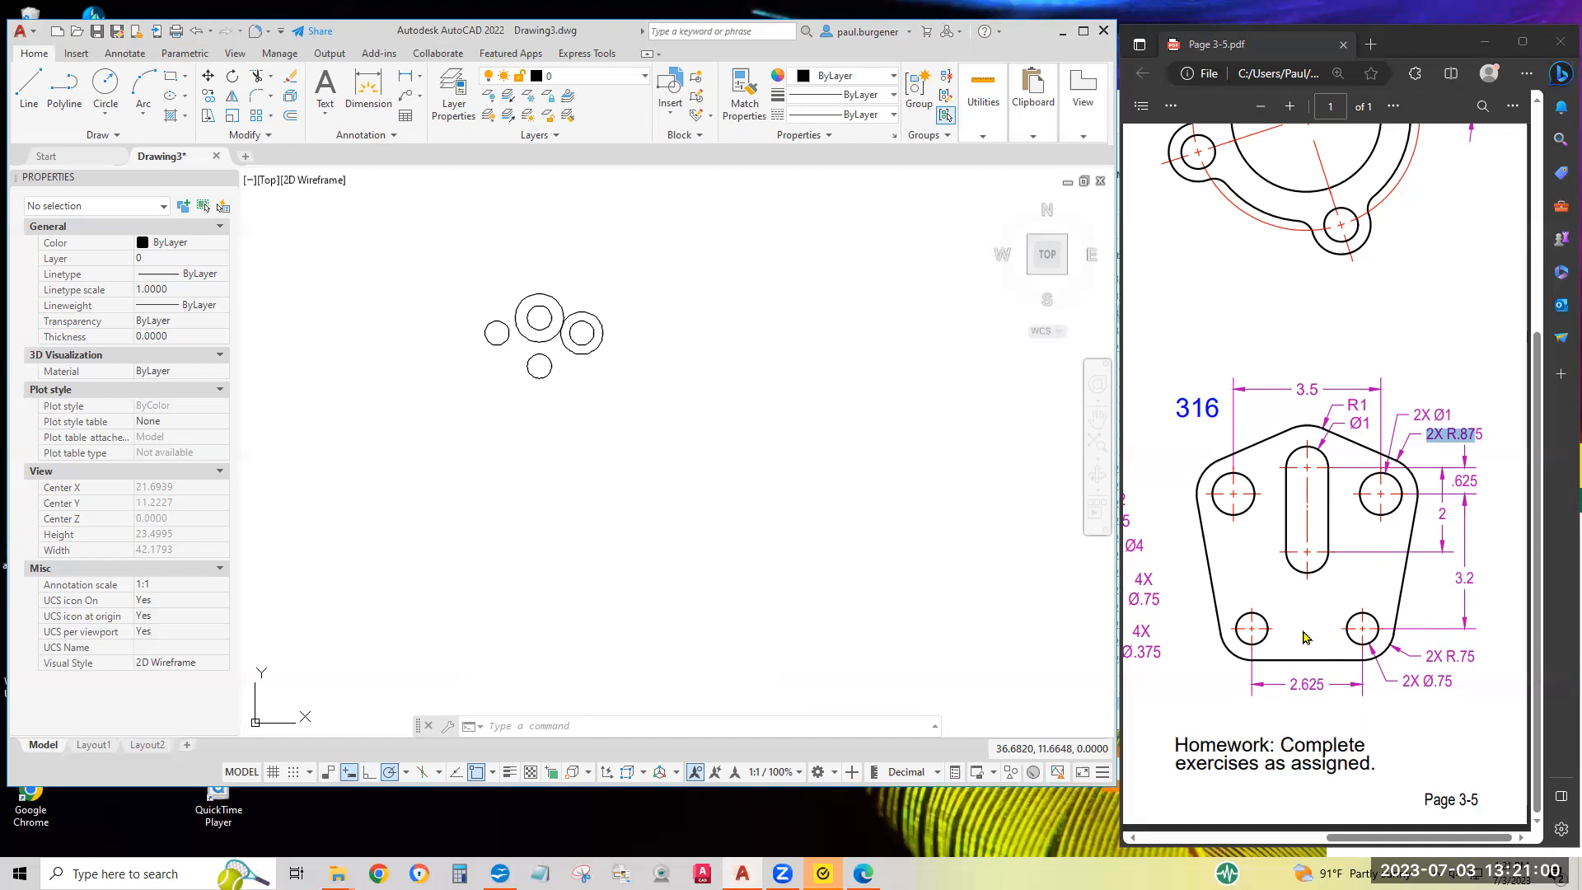
Draw a 3.2-unit construction line straight down from the upper slot circle's center.
drag(1291, 685, 1328, 686)
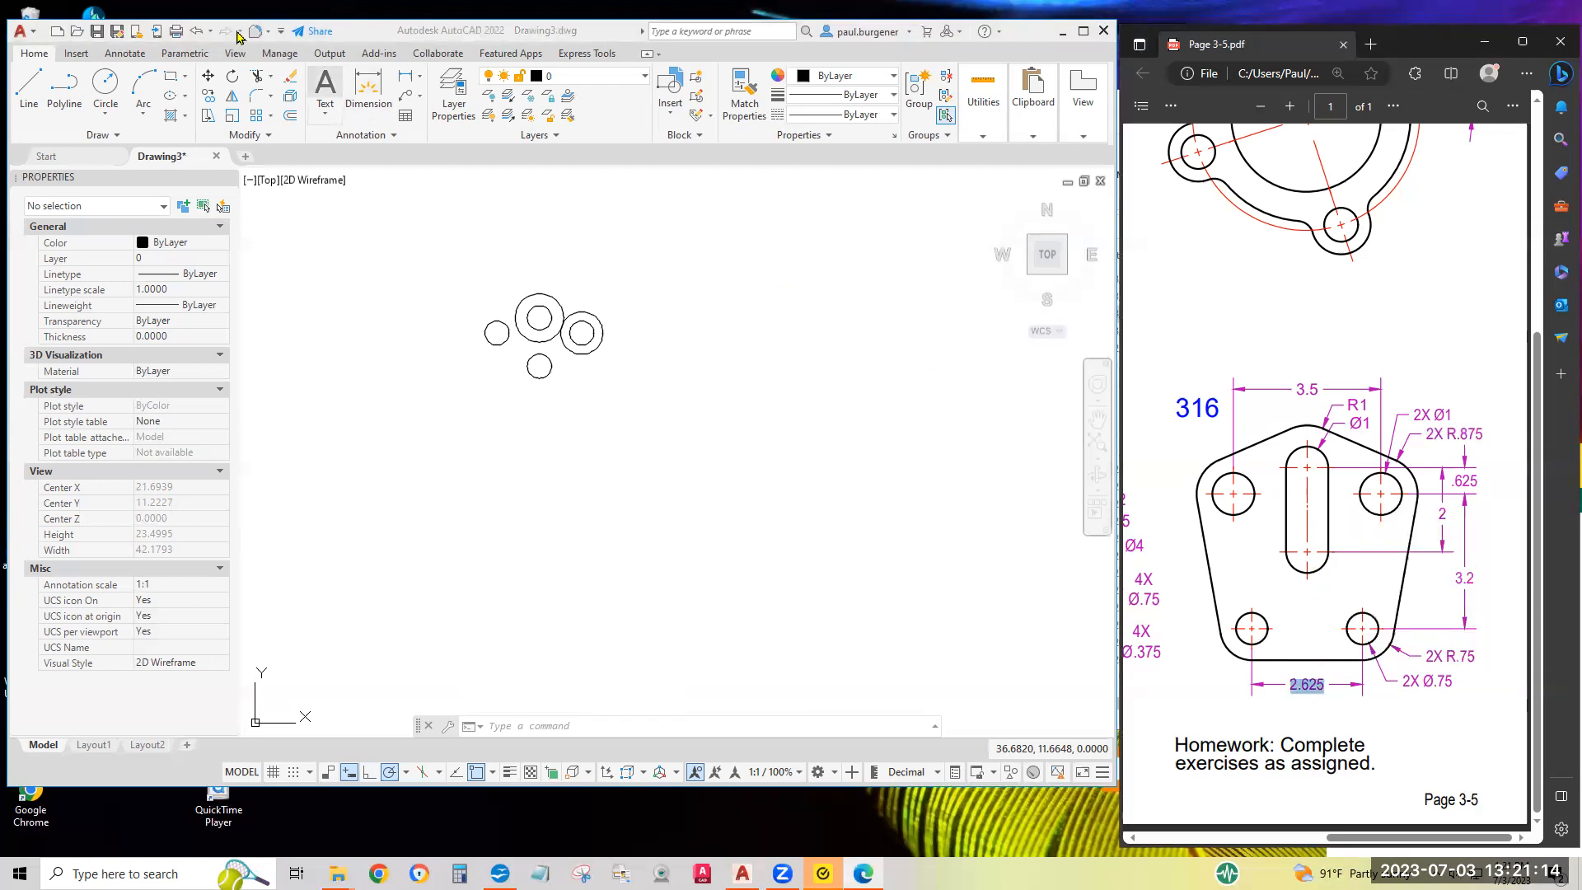
click(33, 92)
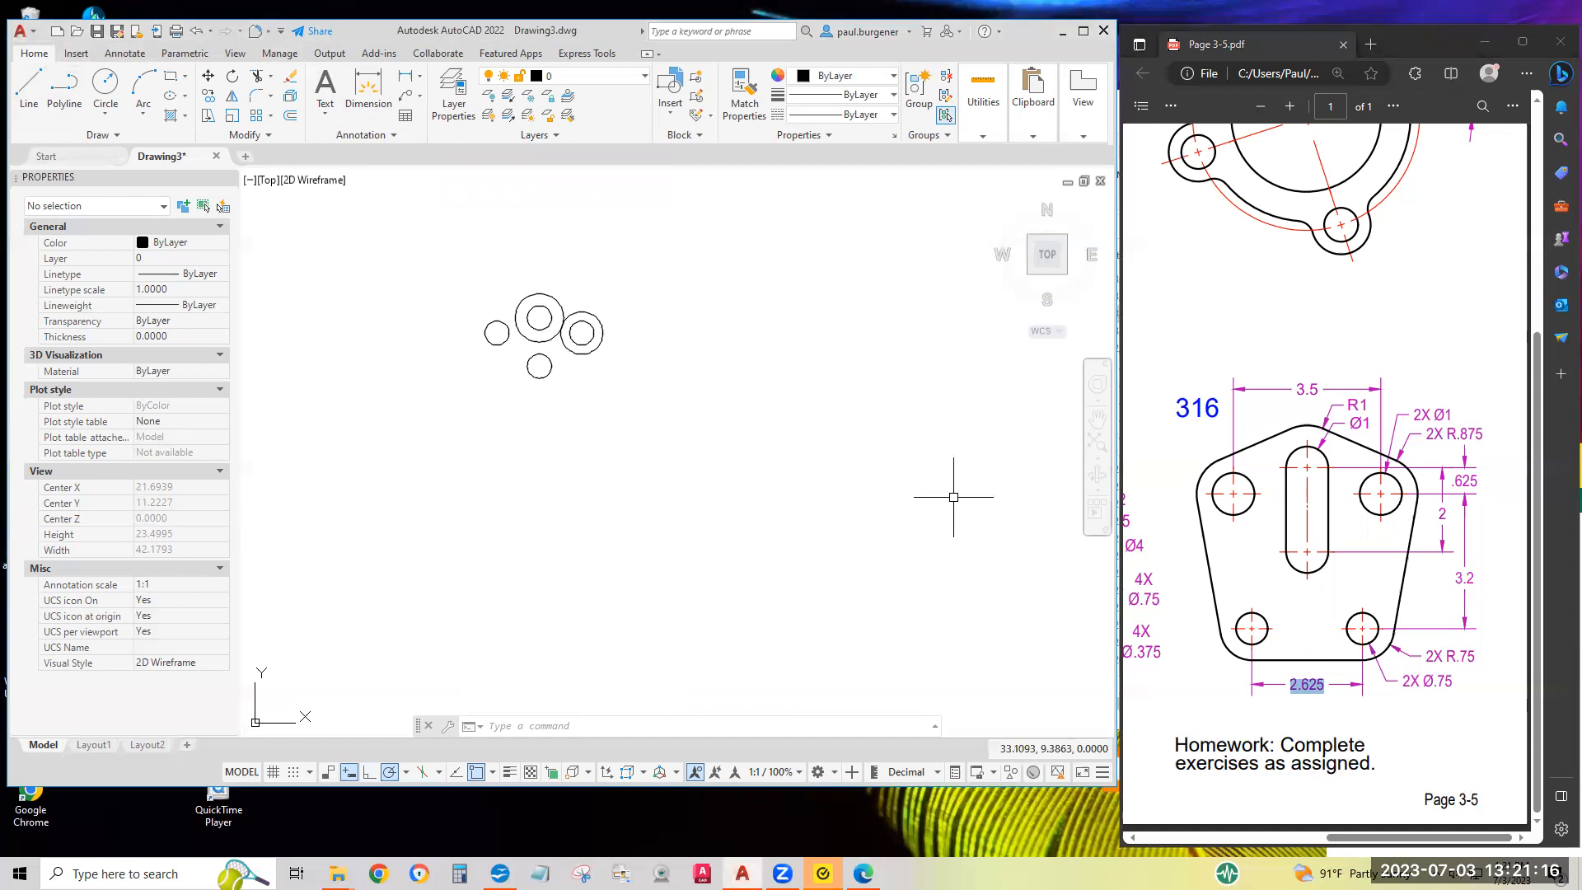
click(29, 87)
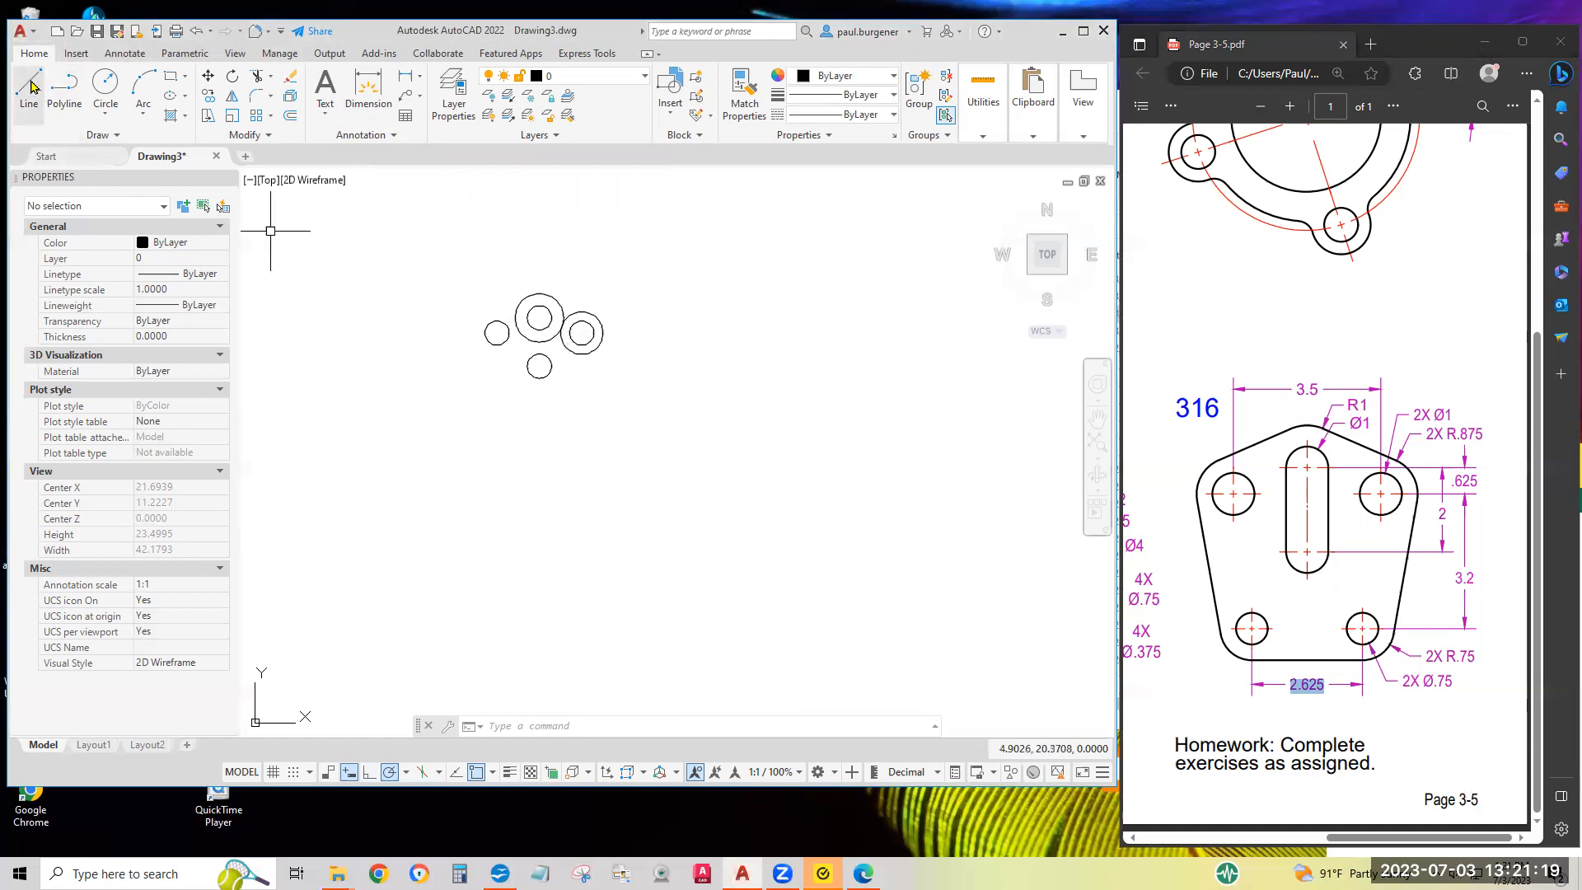
click(539, 318)
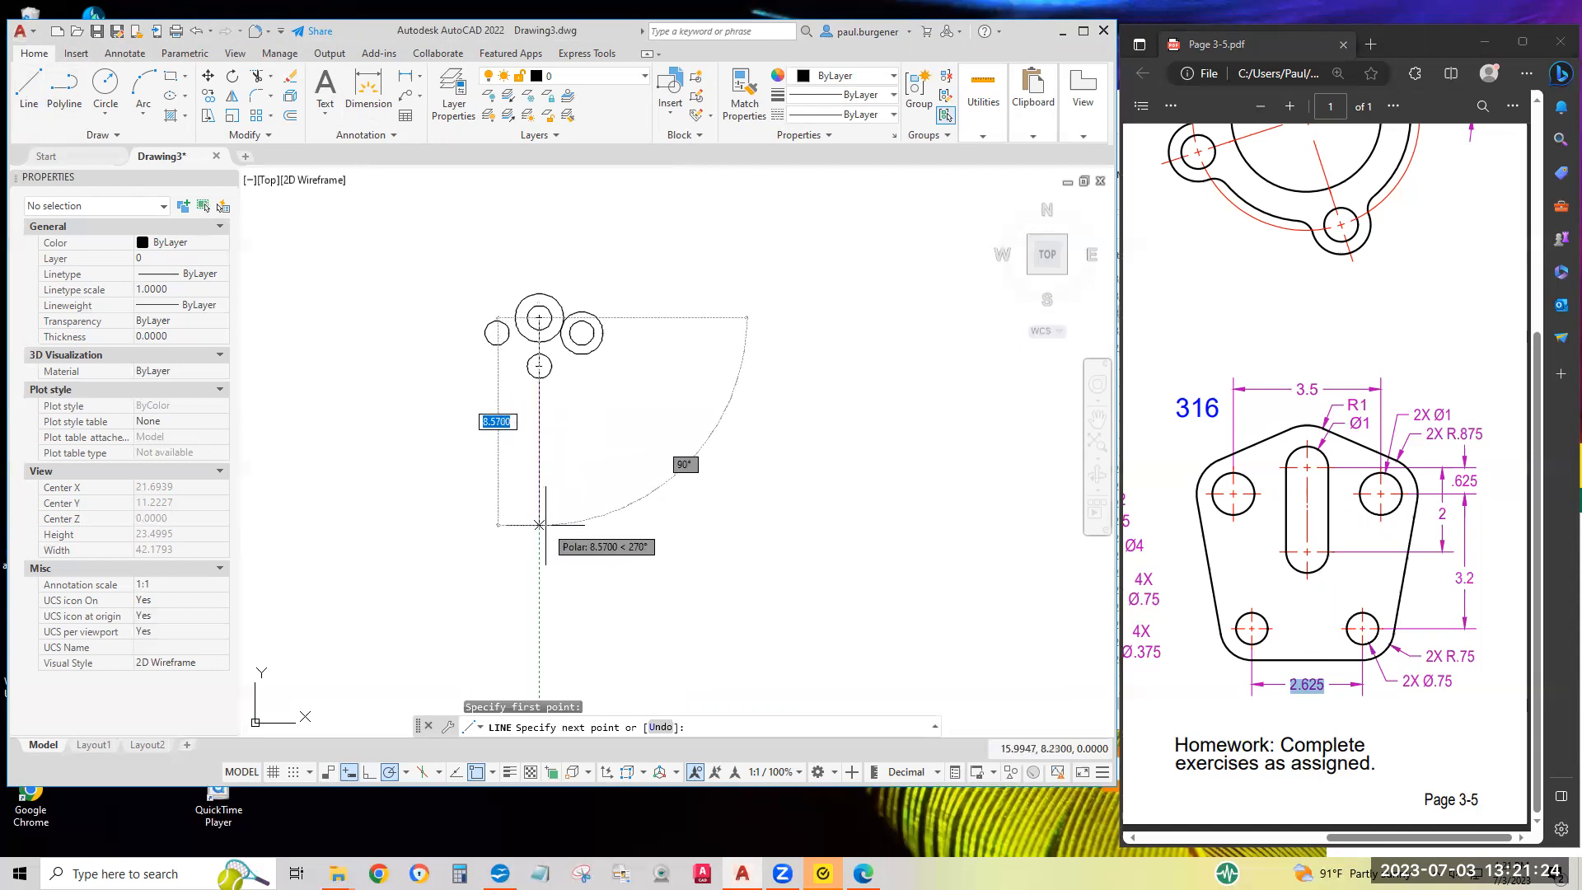
text(3.2)
key(Return)
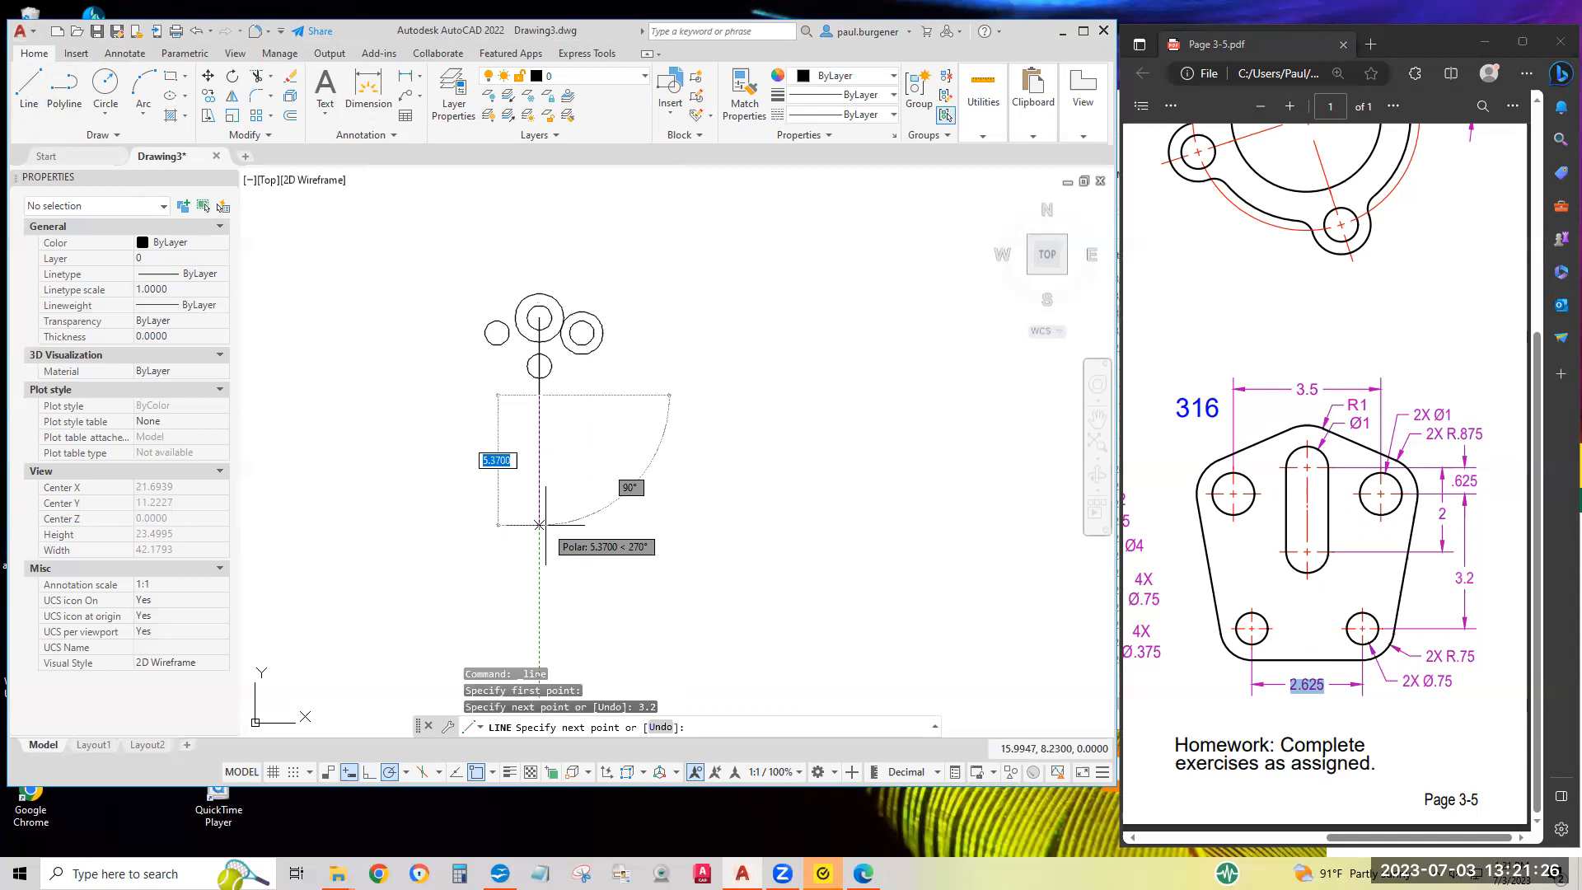
key(Return)
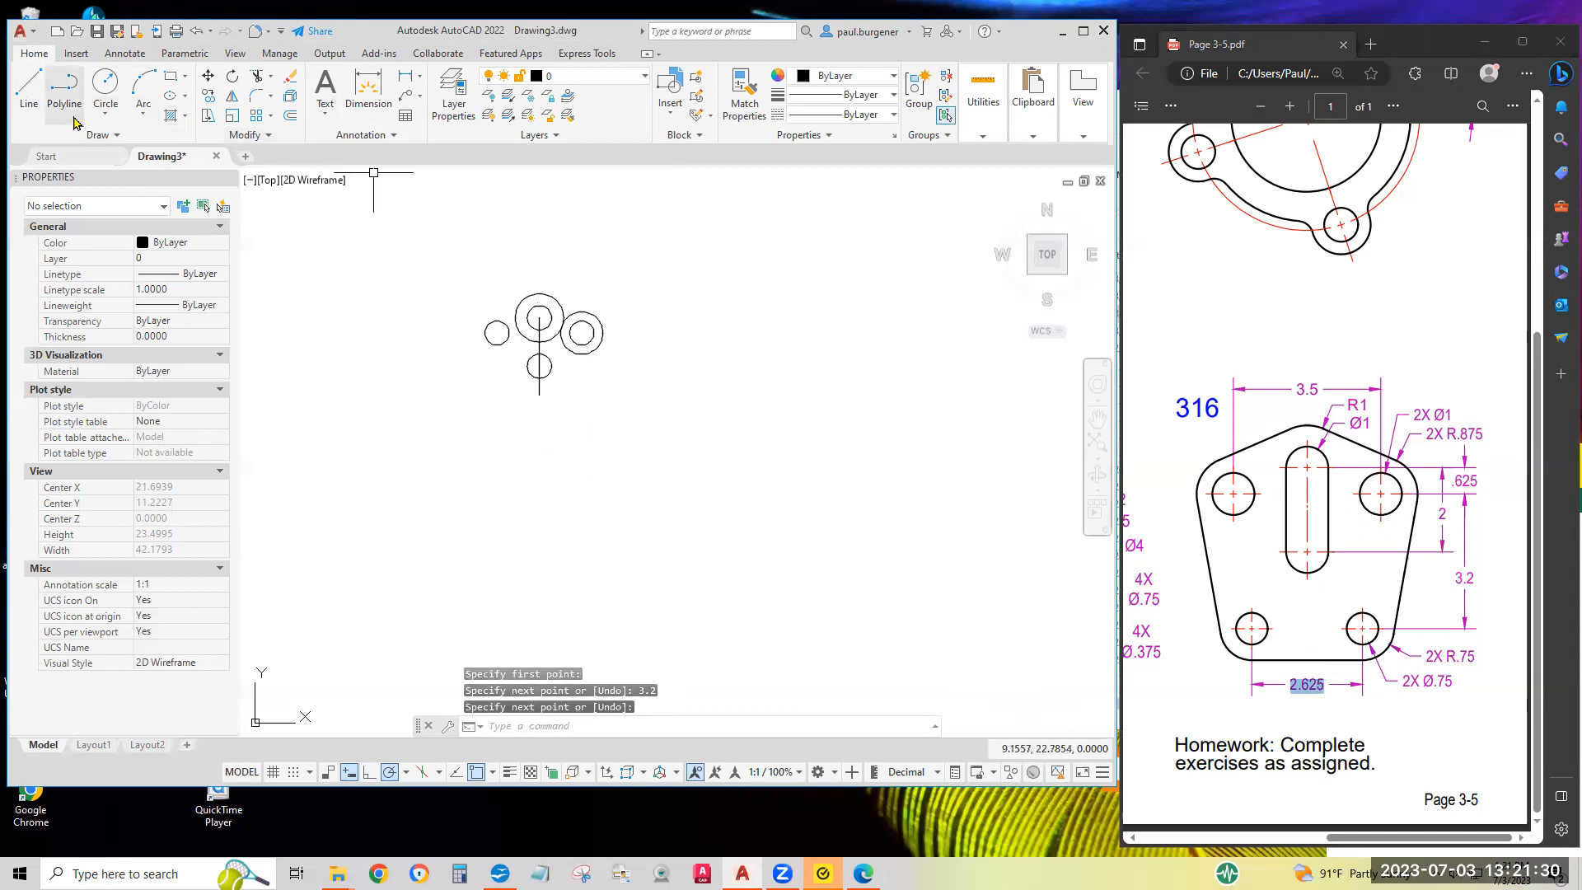
Draw a horizontal construction line 2.625 units long in the empty area below the circles.
click(29, 87)
click(560, 438)
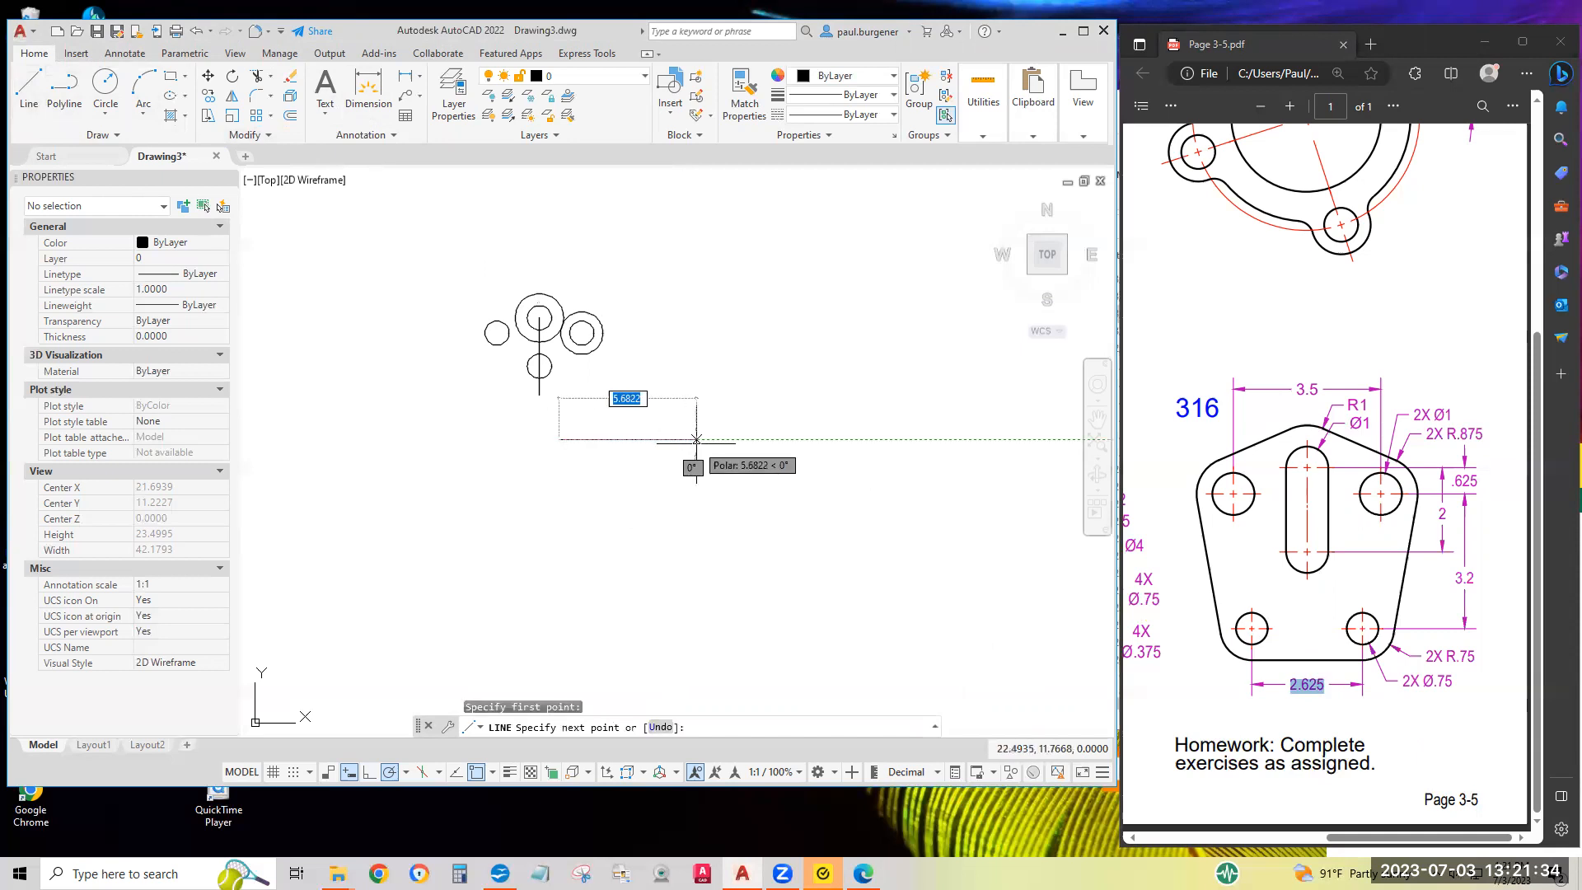
text(2)
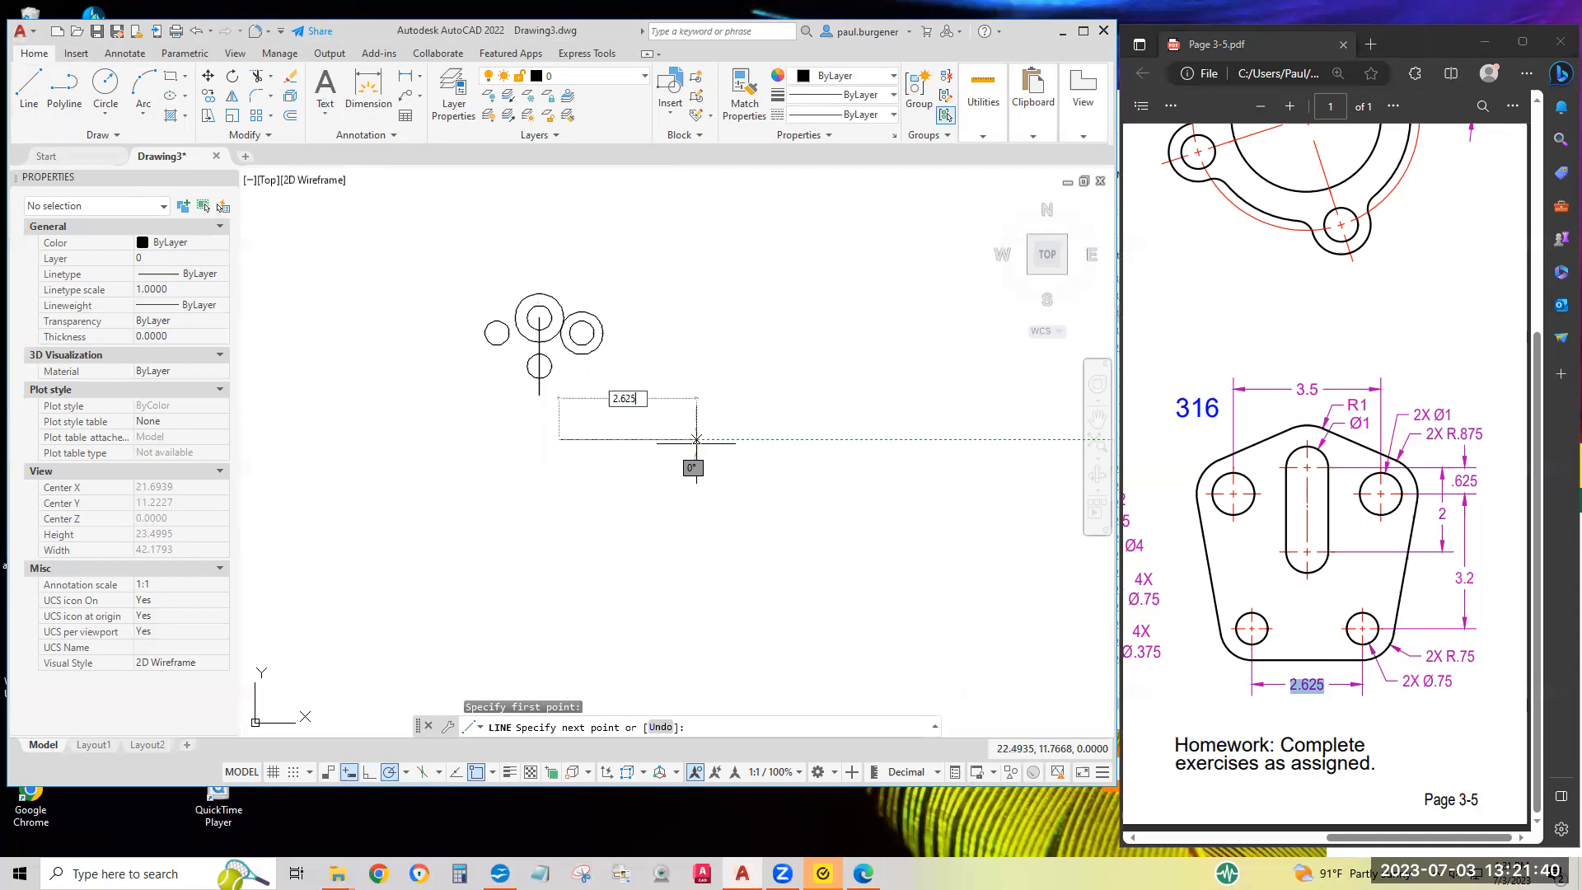
key(Return)
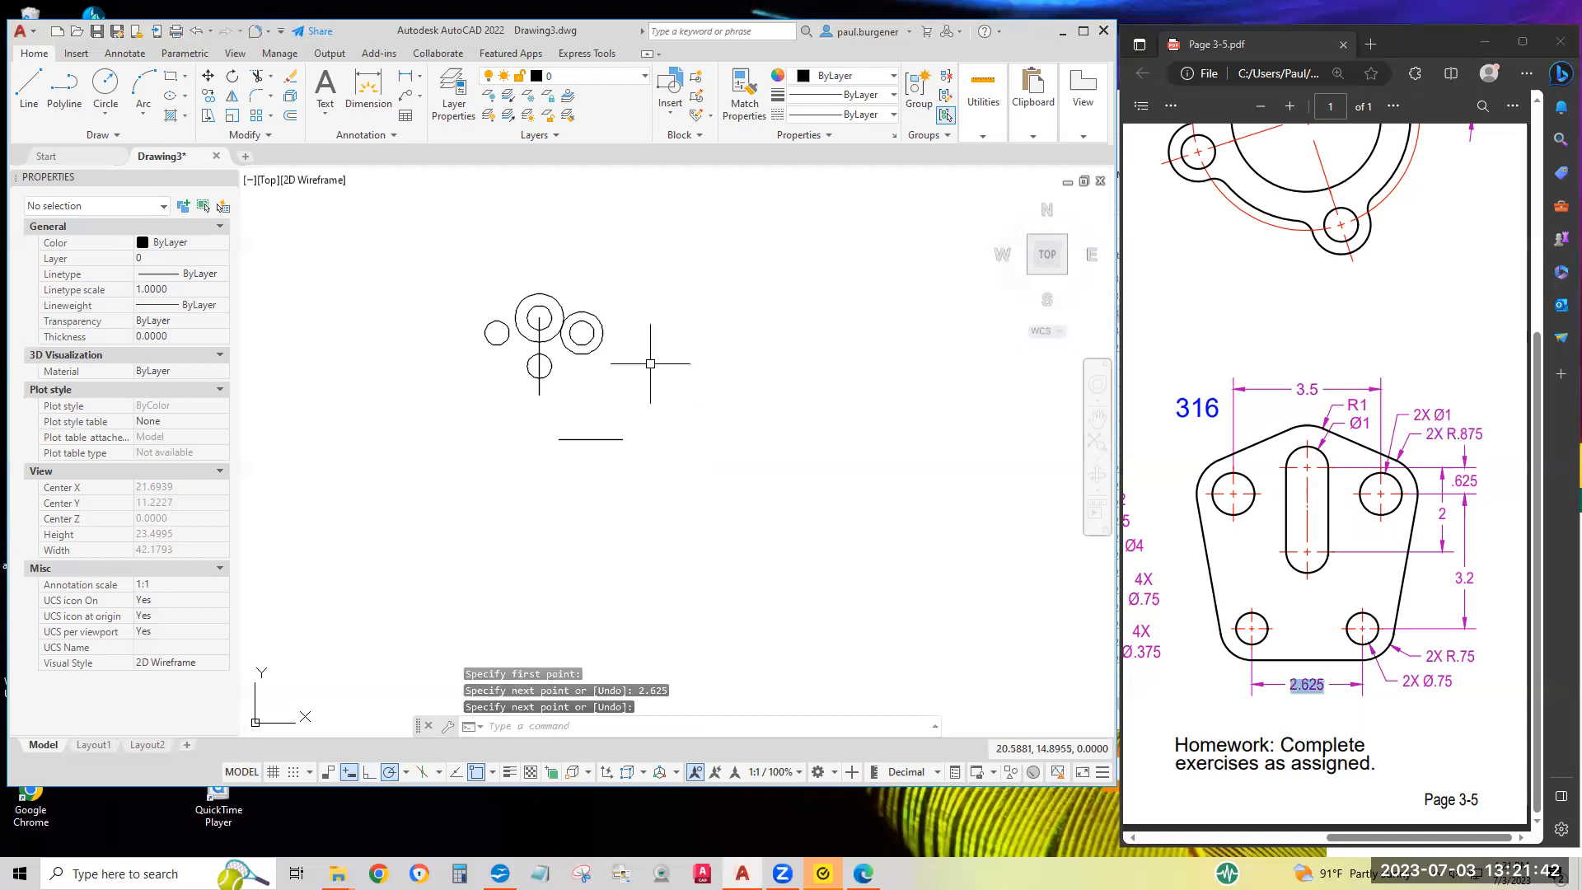
Move the horizontal line by its midpoint onto the lower end of the vertical construction line.
click(207, 77)
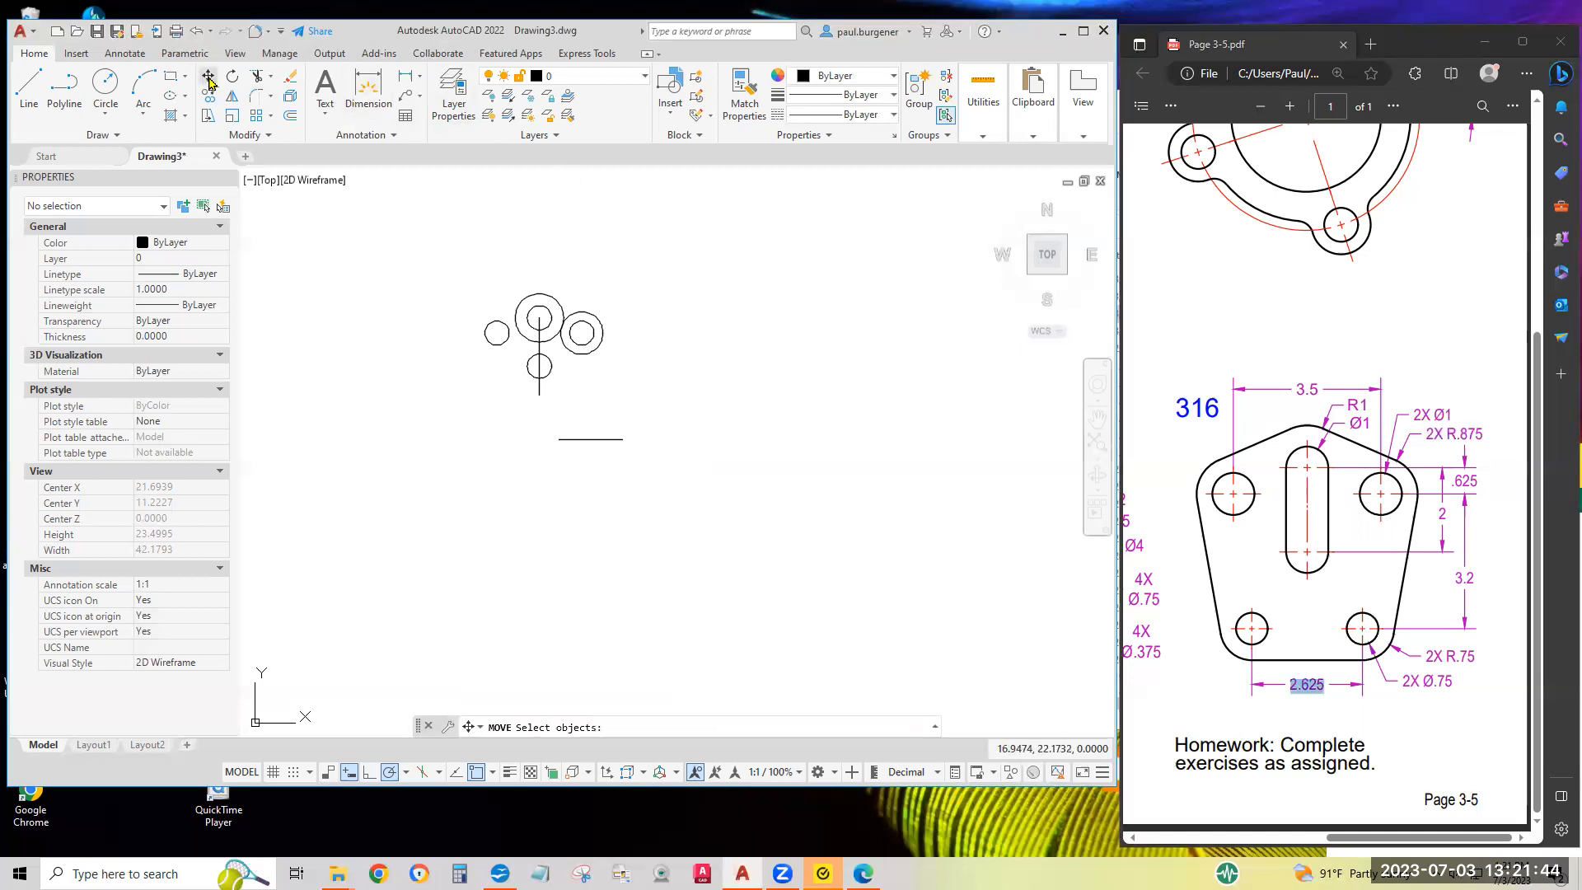
click(586, 438)
key(Return)
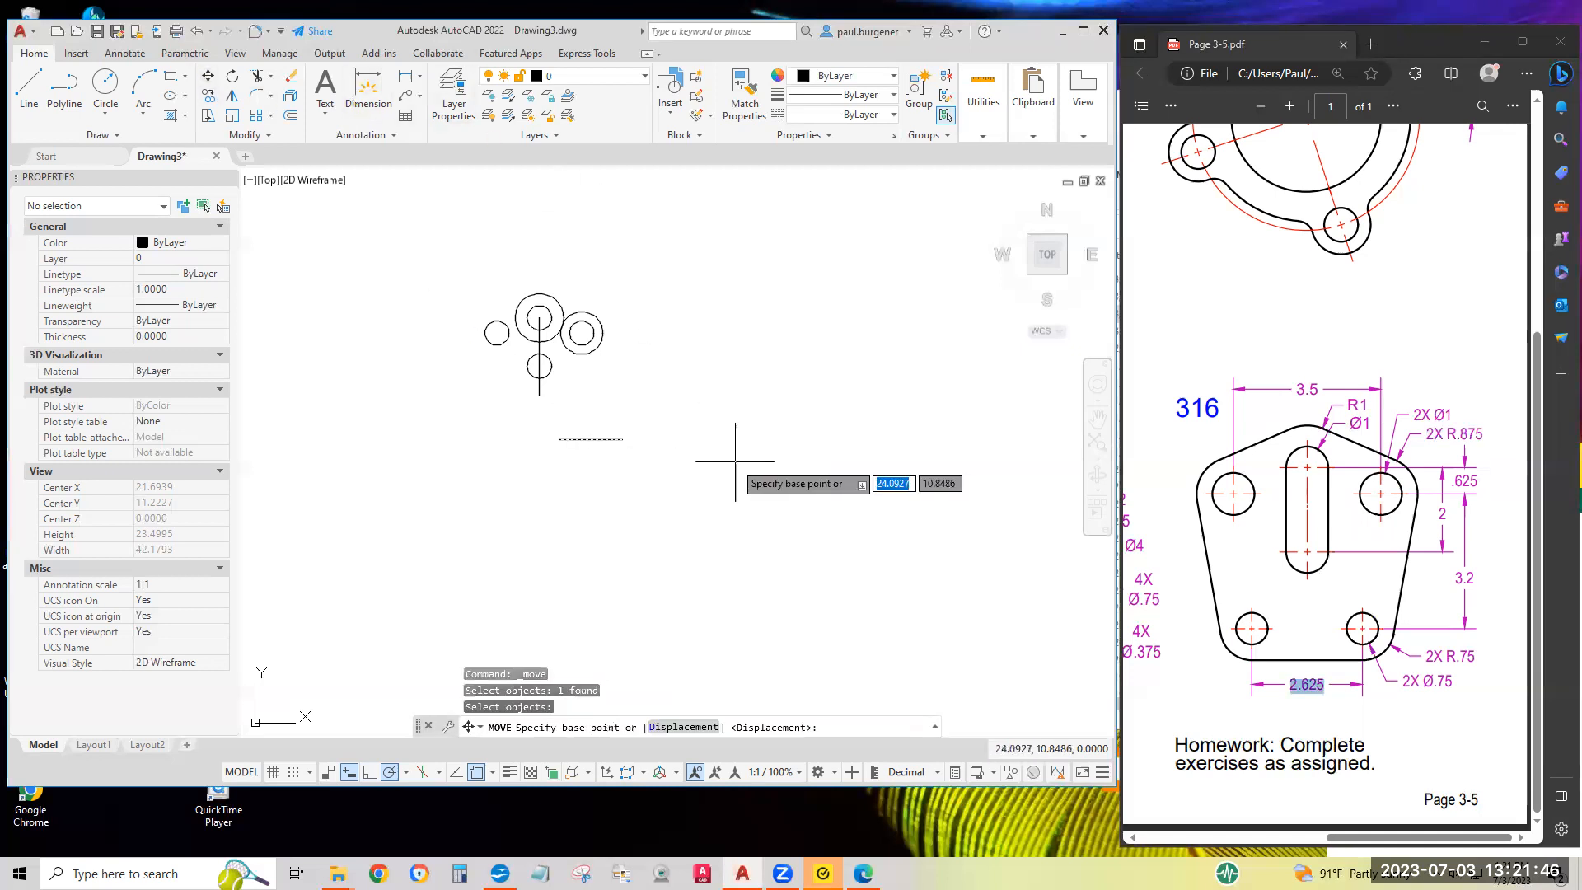
click(591, 438)
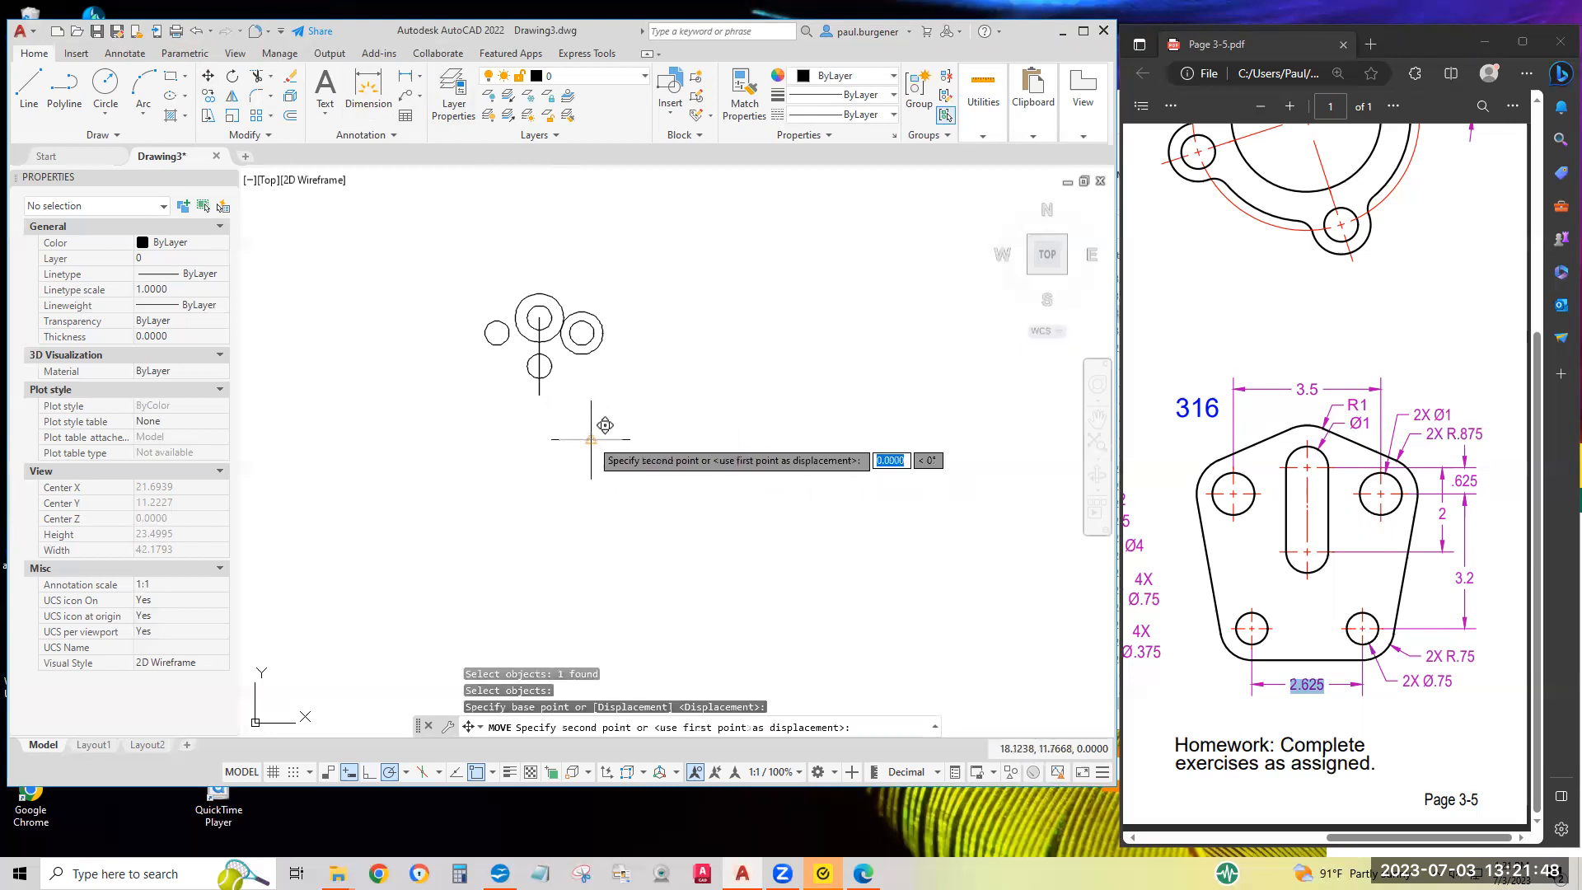
click(540, 395)
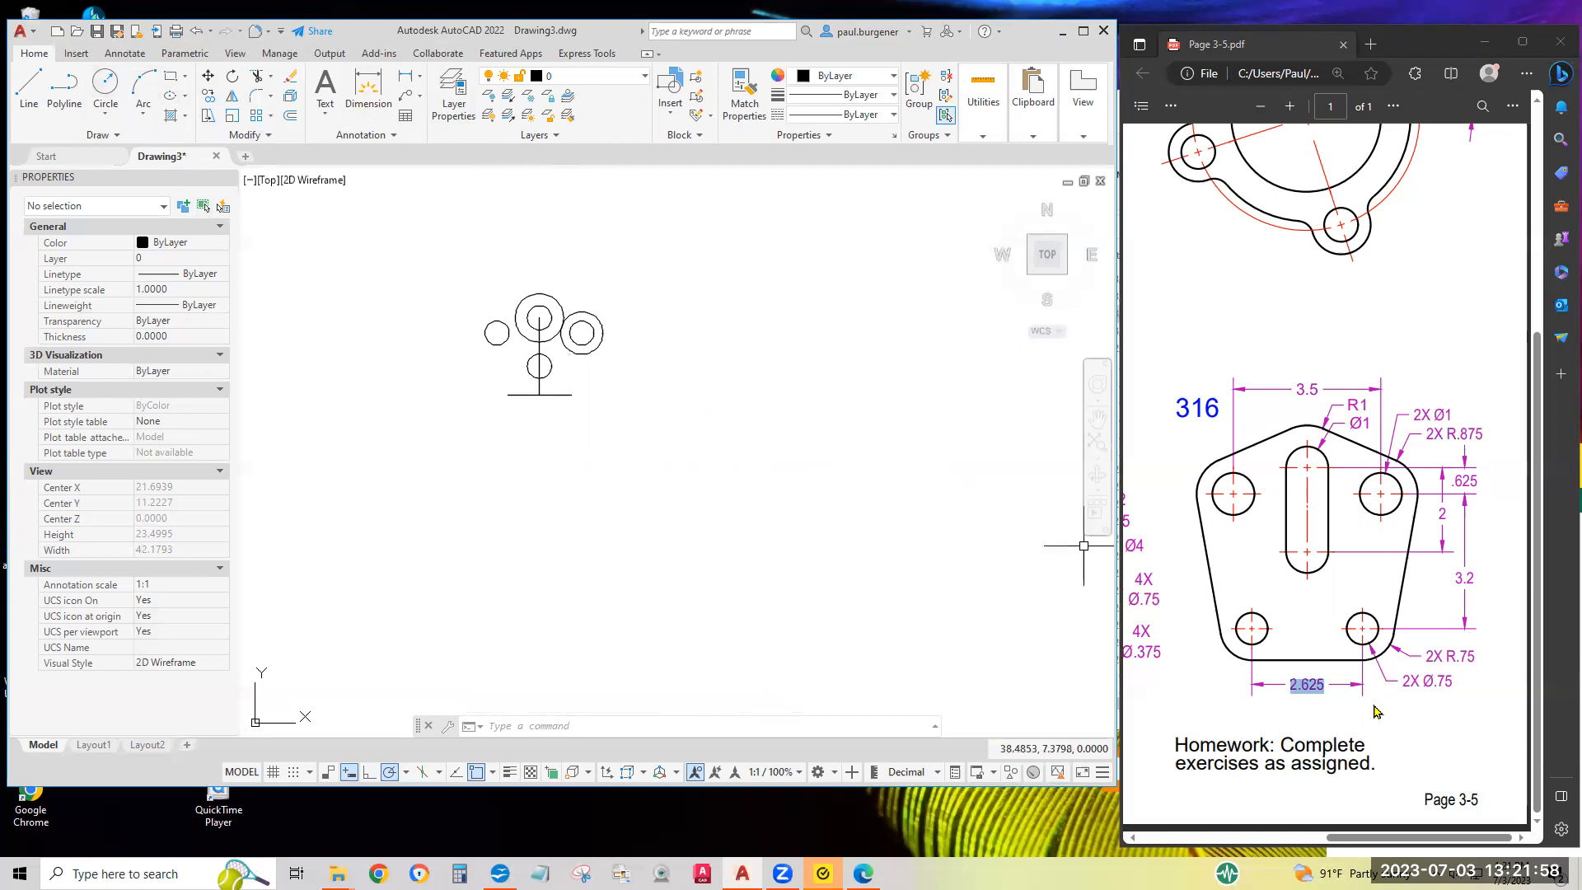
Draw a circle of diameter .75 centered on the right end of the horizontal construction line.
drag(1420, 682, 1459, 681)
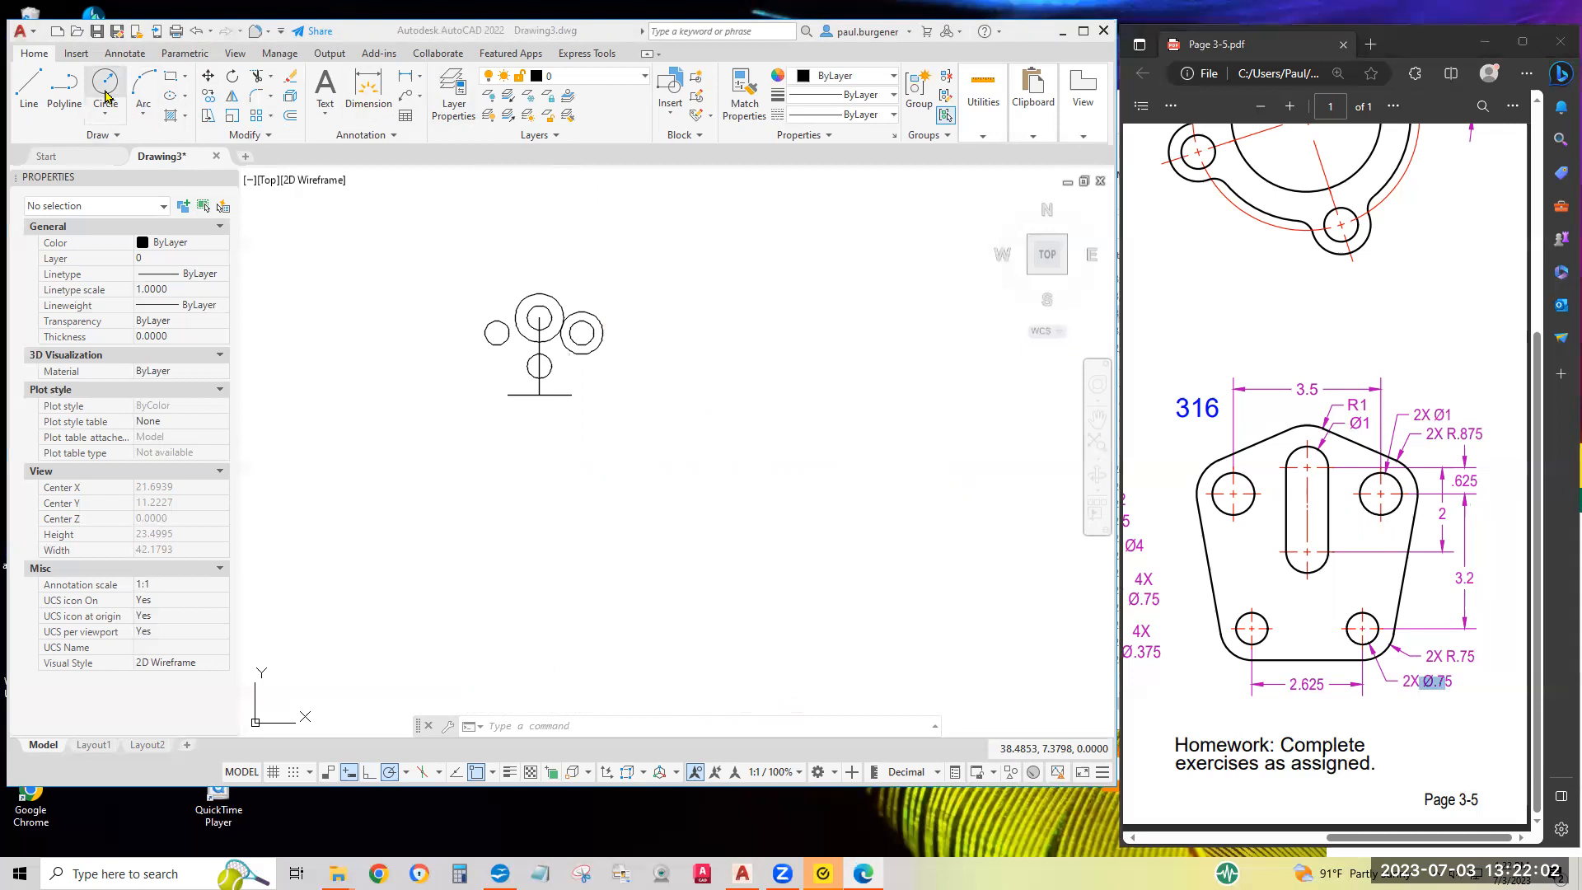
click(111, 115)
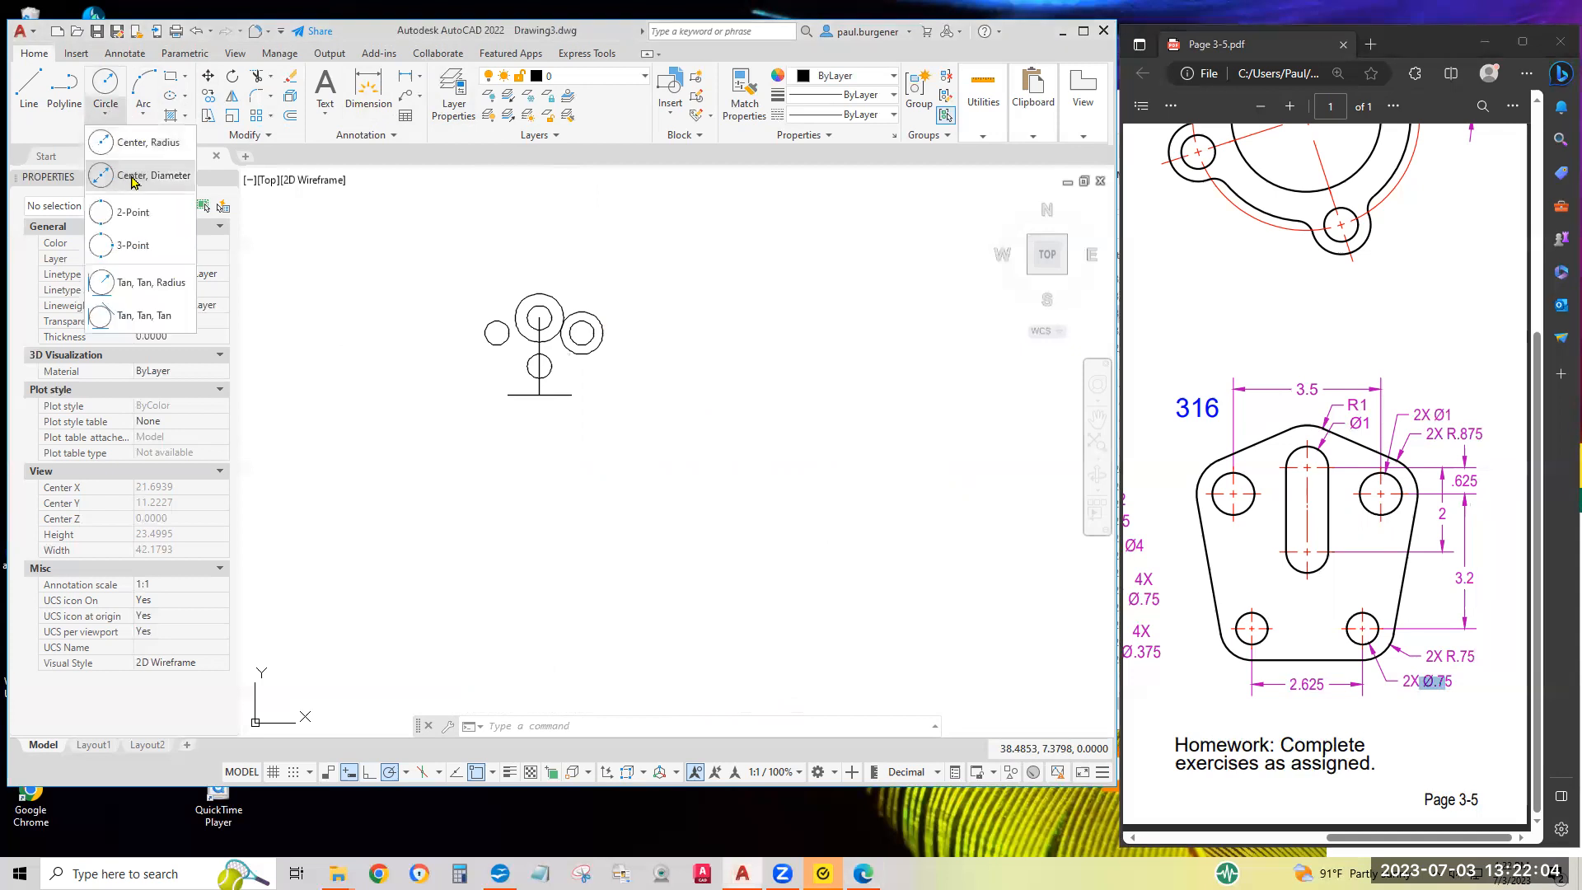
click(131, 175)
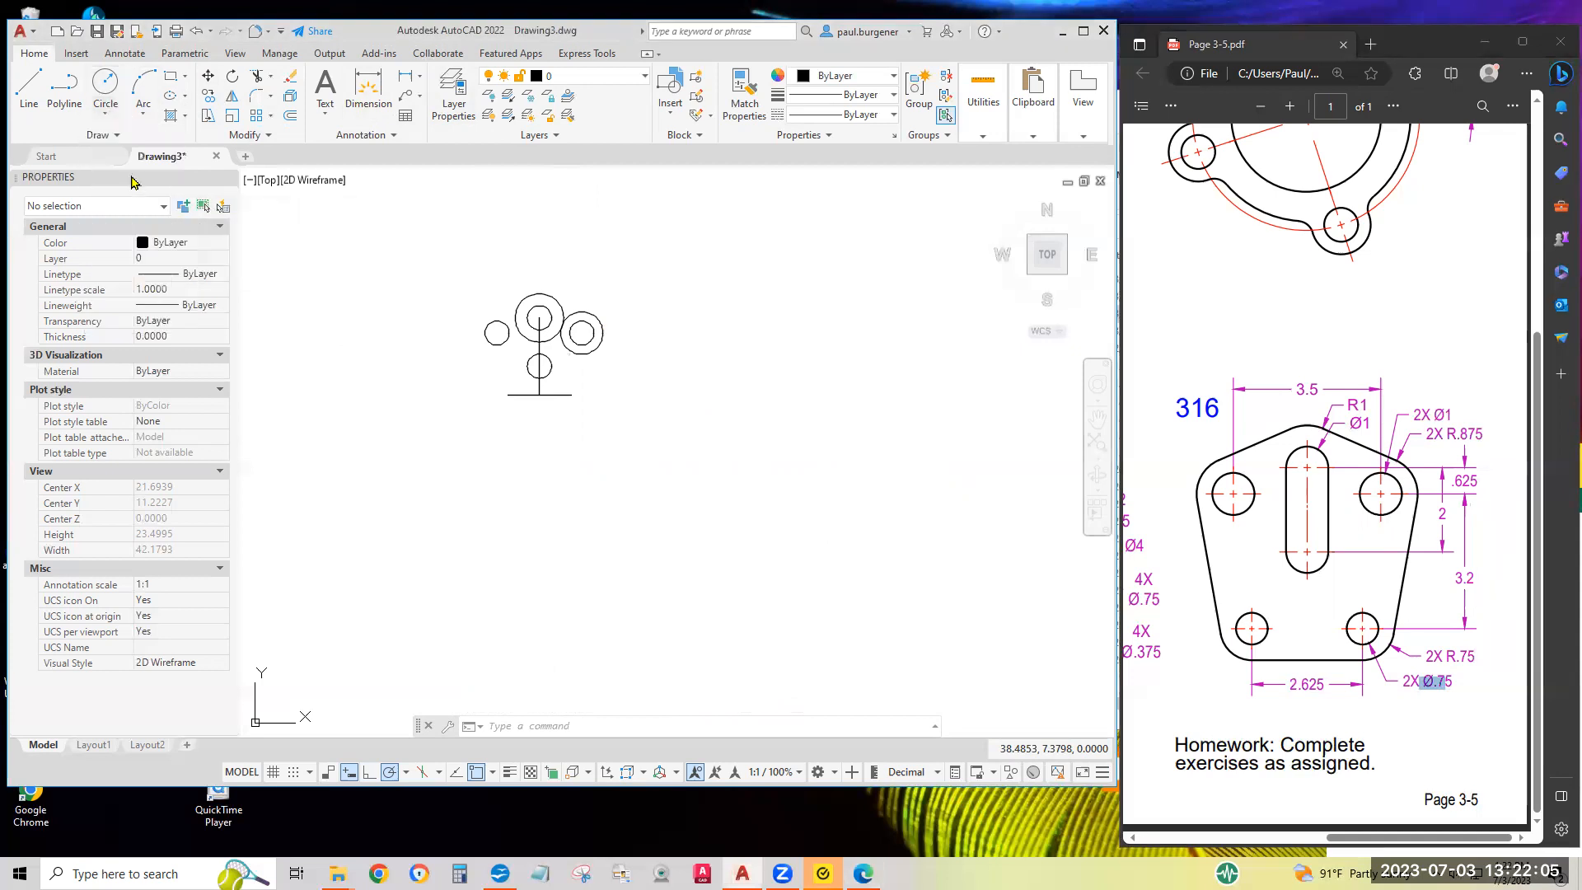
click(571, 396)
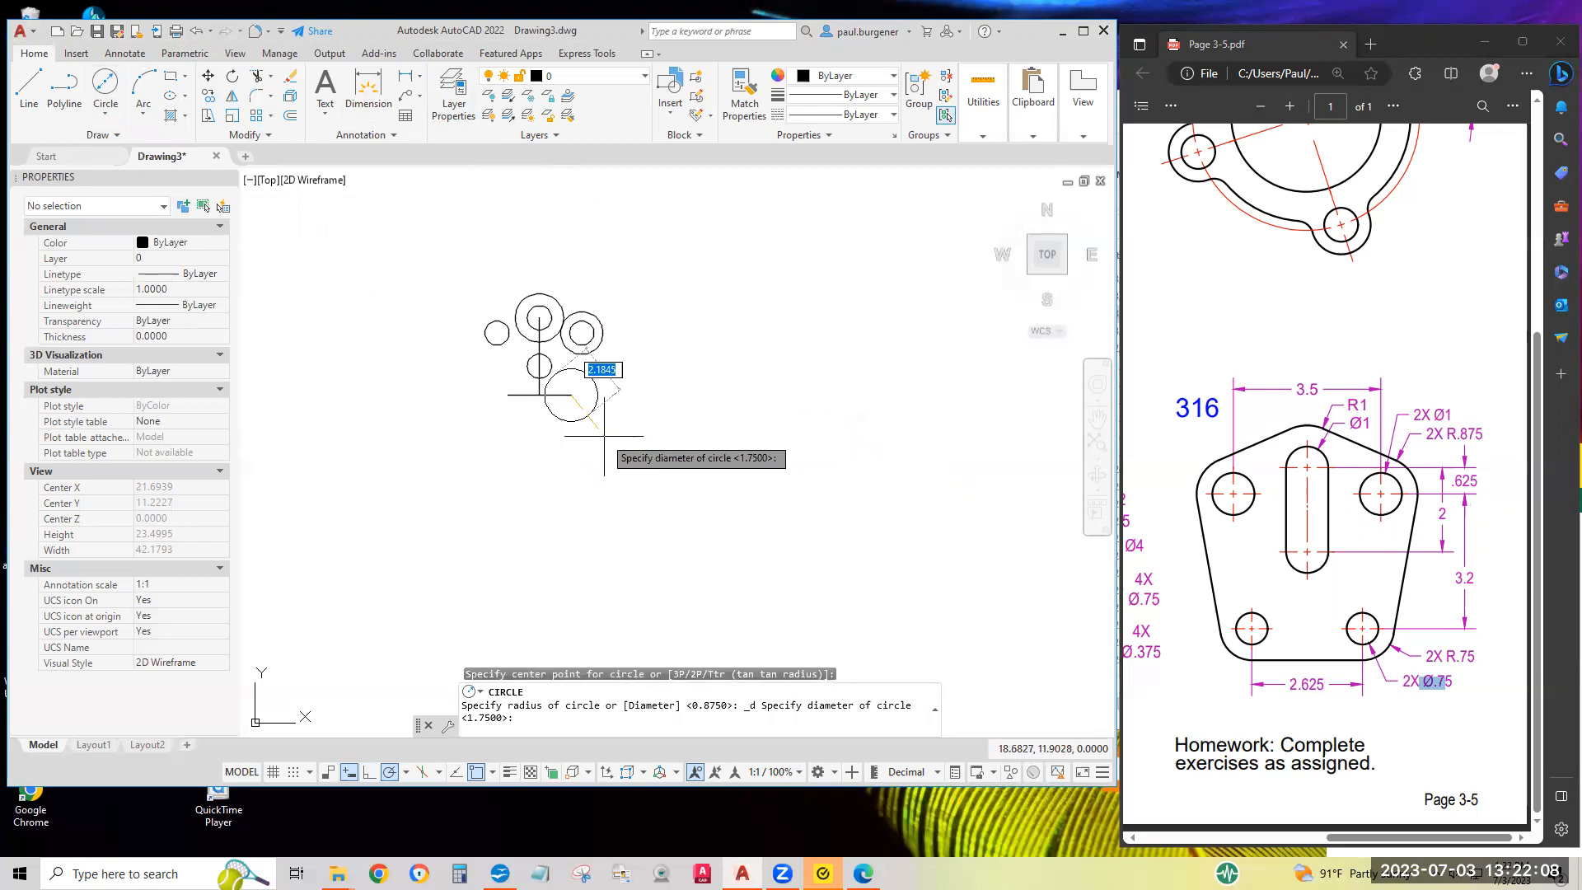
text(.75)
key(Return)
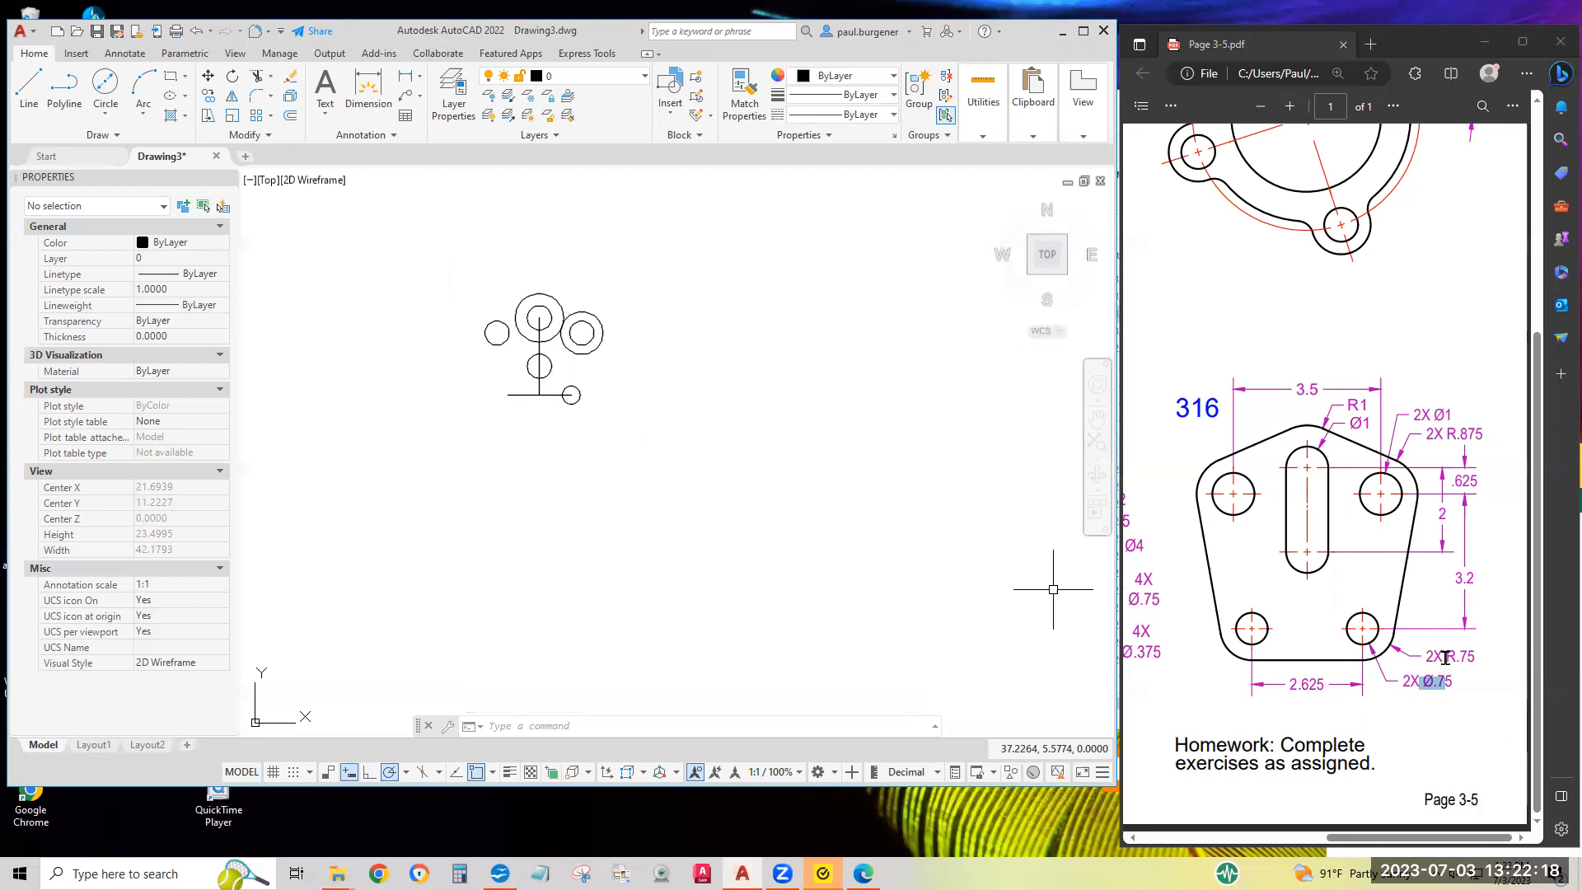
Draw a circle of radius .75 concentric with the .75-diameter hole at the end of the horizontal construction line.
drag(1446, 656, 1481, 657)
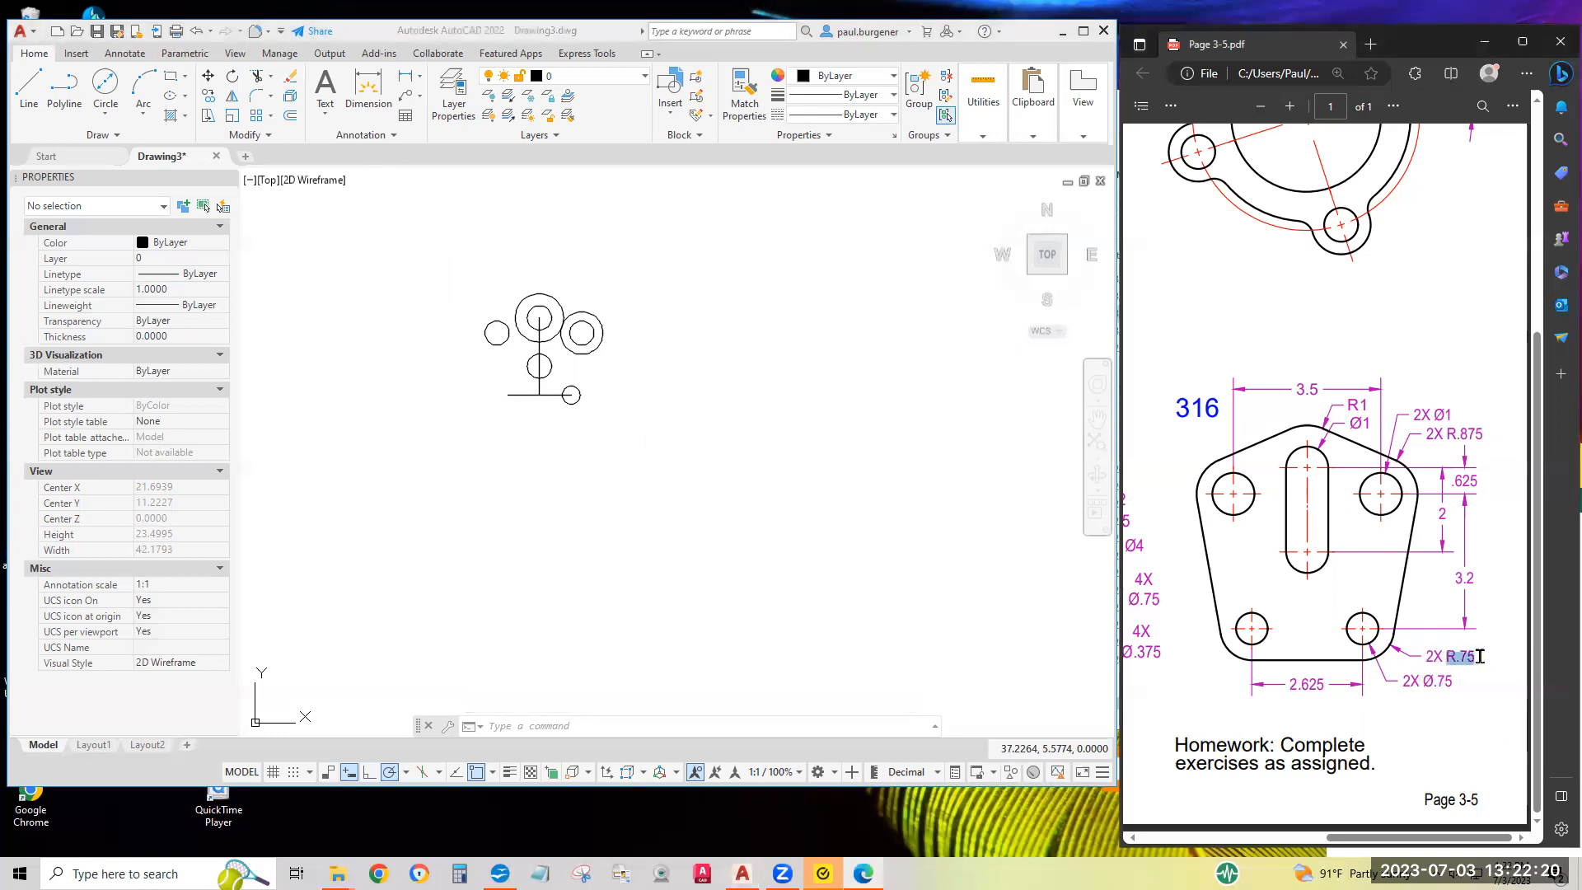
double_click(1435, 656)
drag(1446, 657, 1477, 657)
click(105, 112)
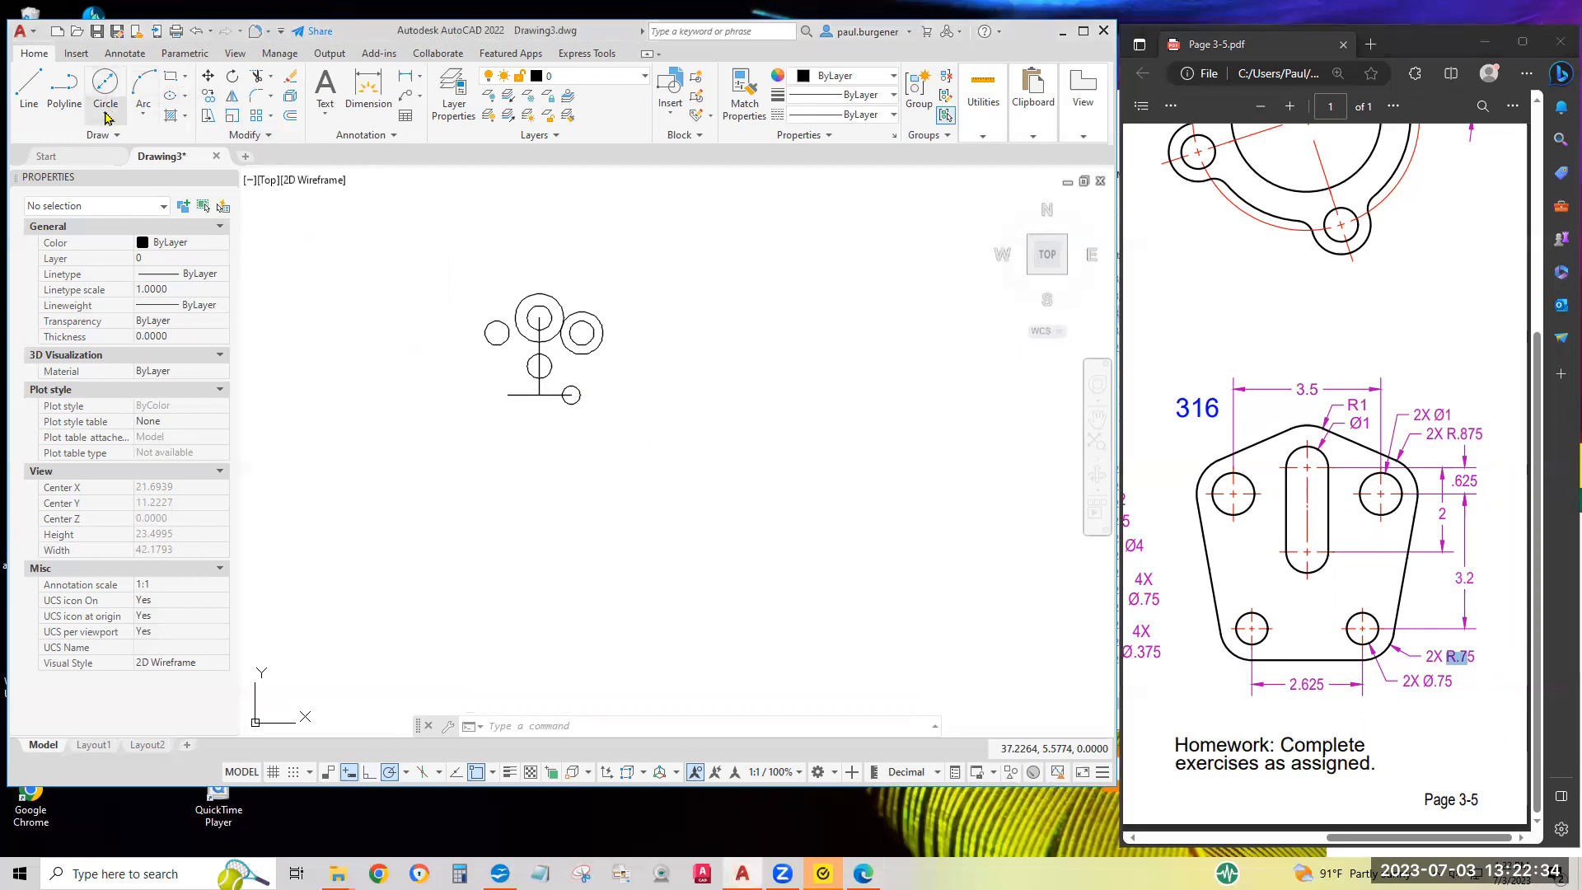
click(105, 118)
click(140, 149)
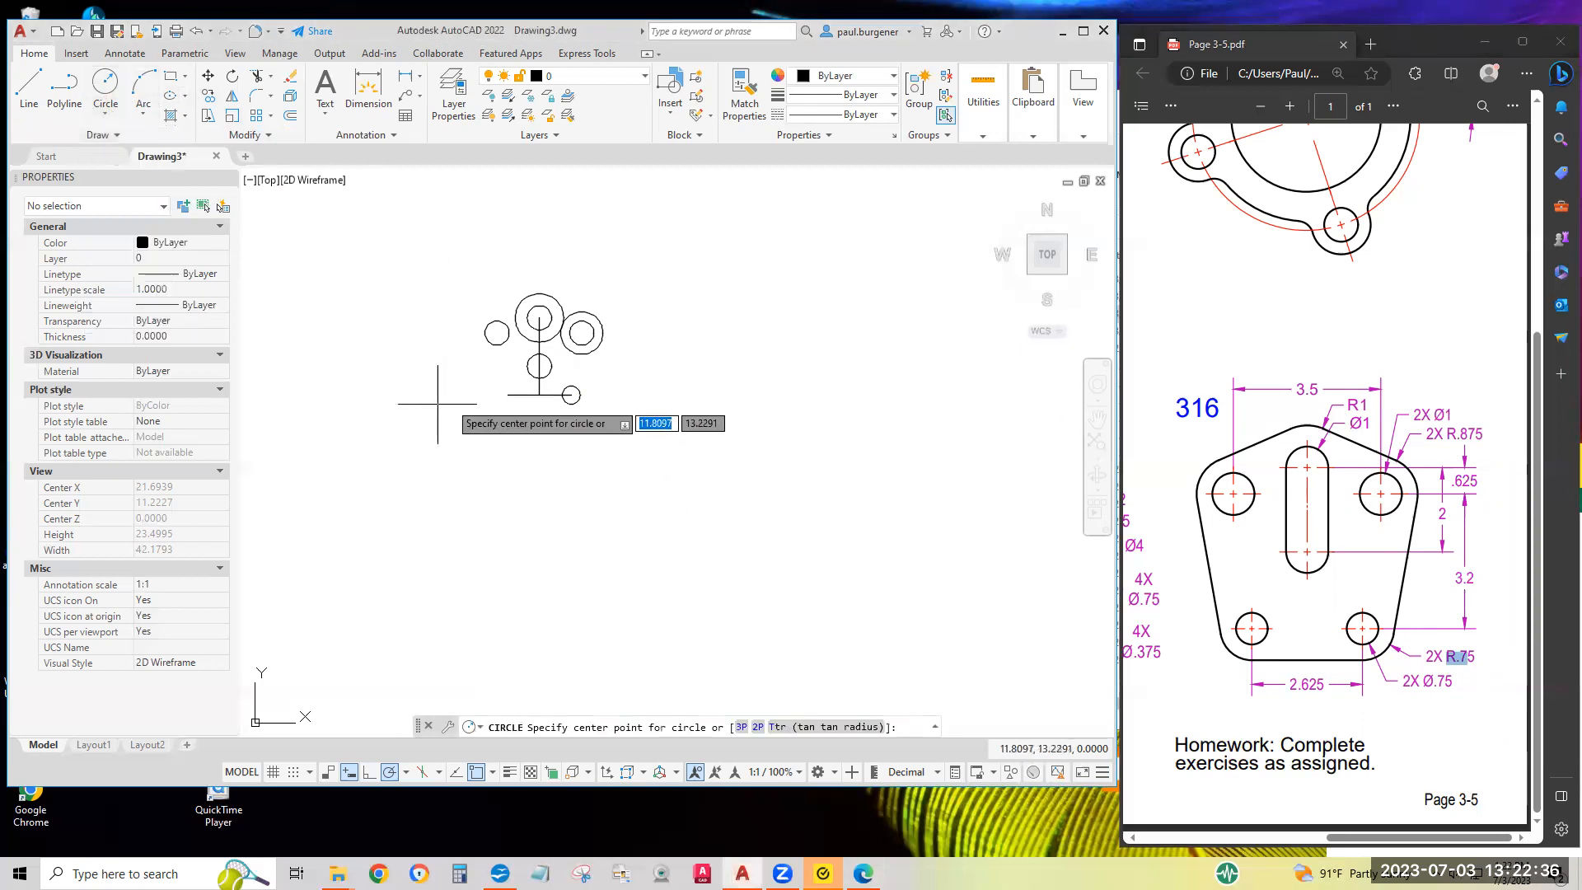
click(570, 395)
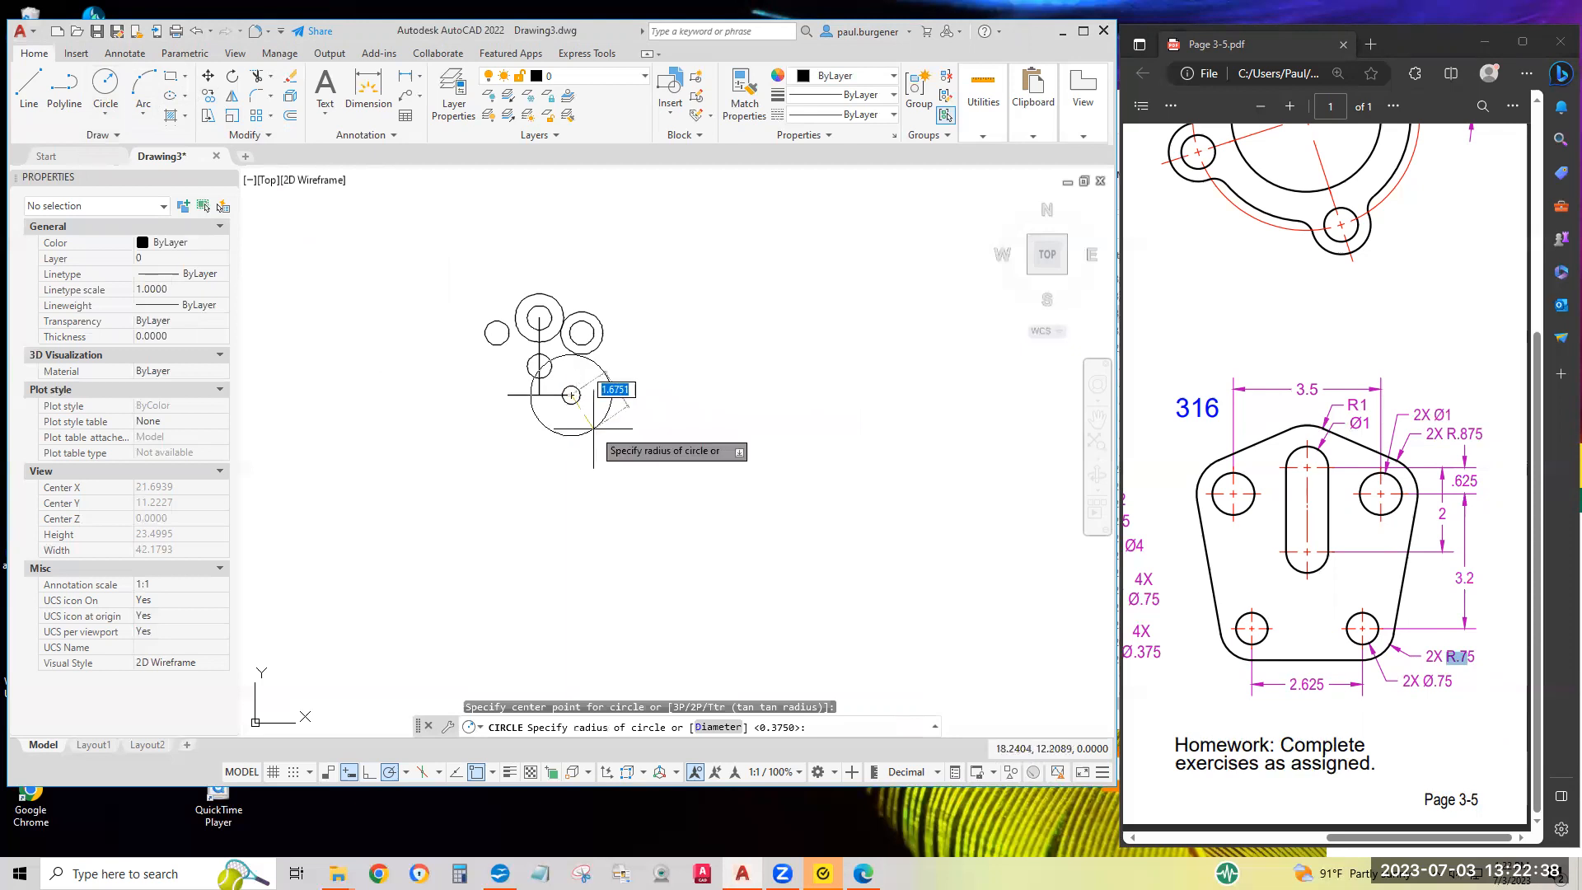
text(.)
key(Return)
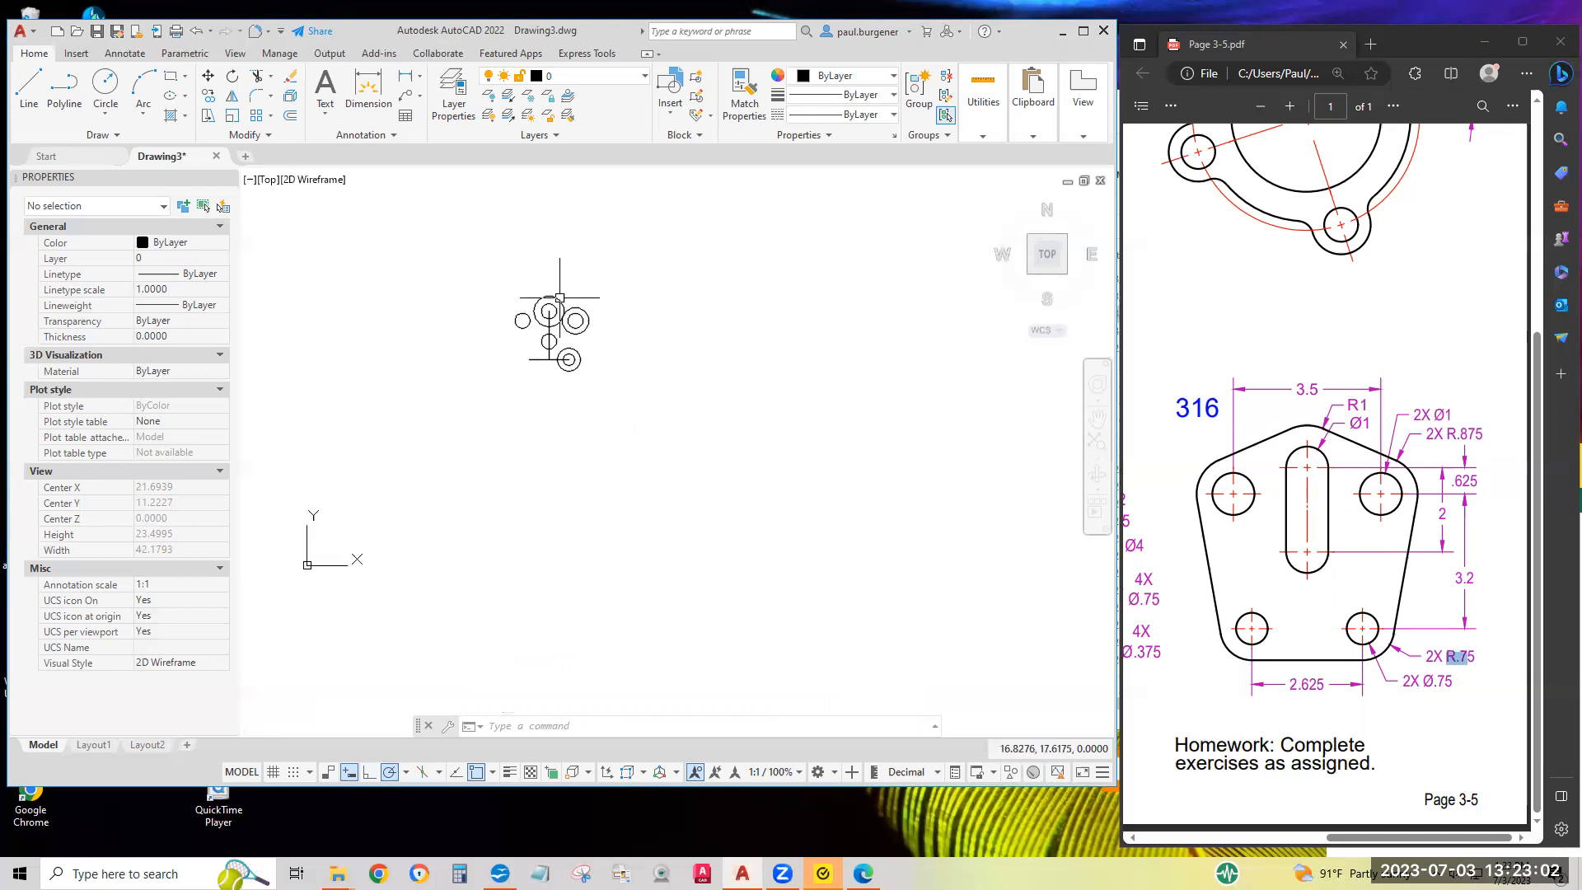
Draw a line tangent to the R1 circle around the slot's upper end and the R.875 circle around the upper-right hole.
scroll(562, 341, up, 3)
middle_drag(562, 341, 564, 447)
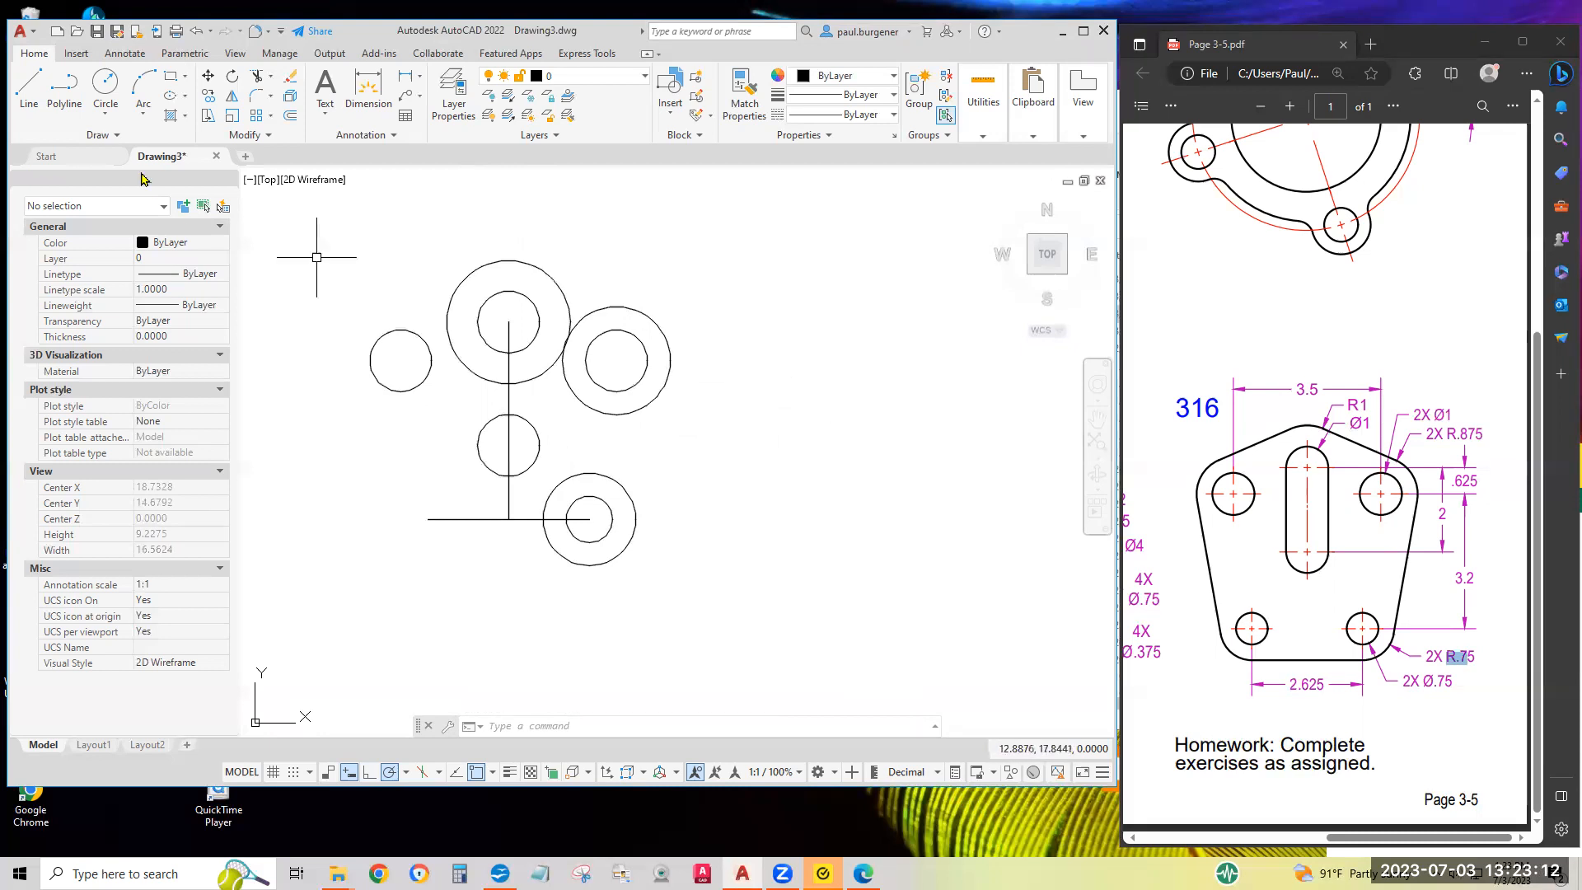
click(34, 92)
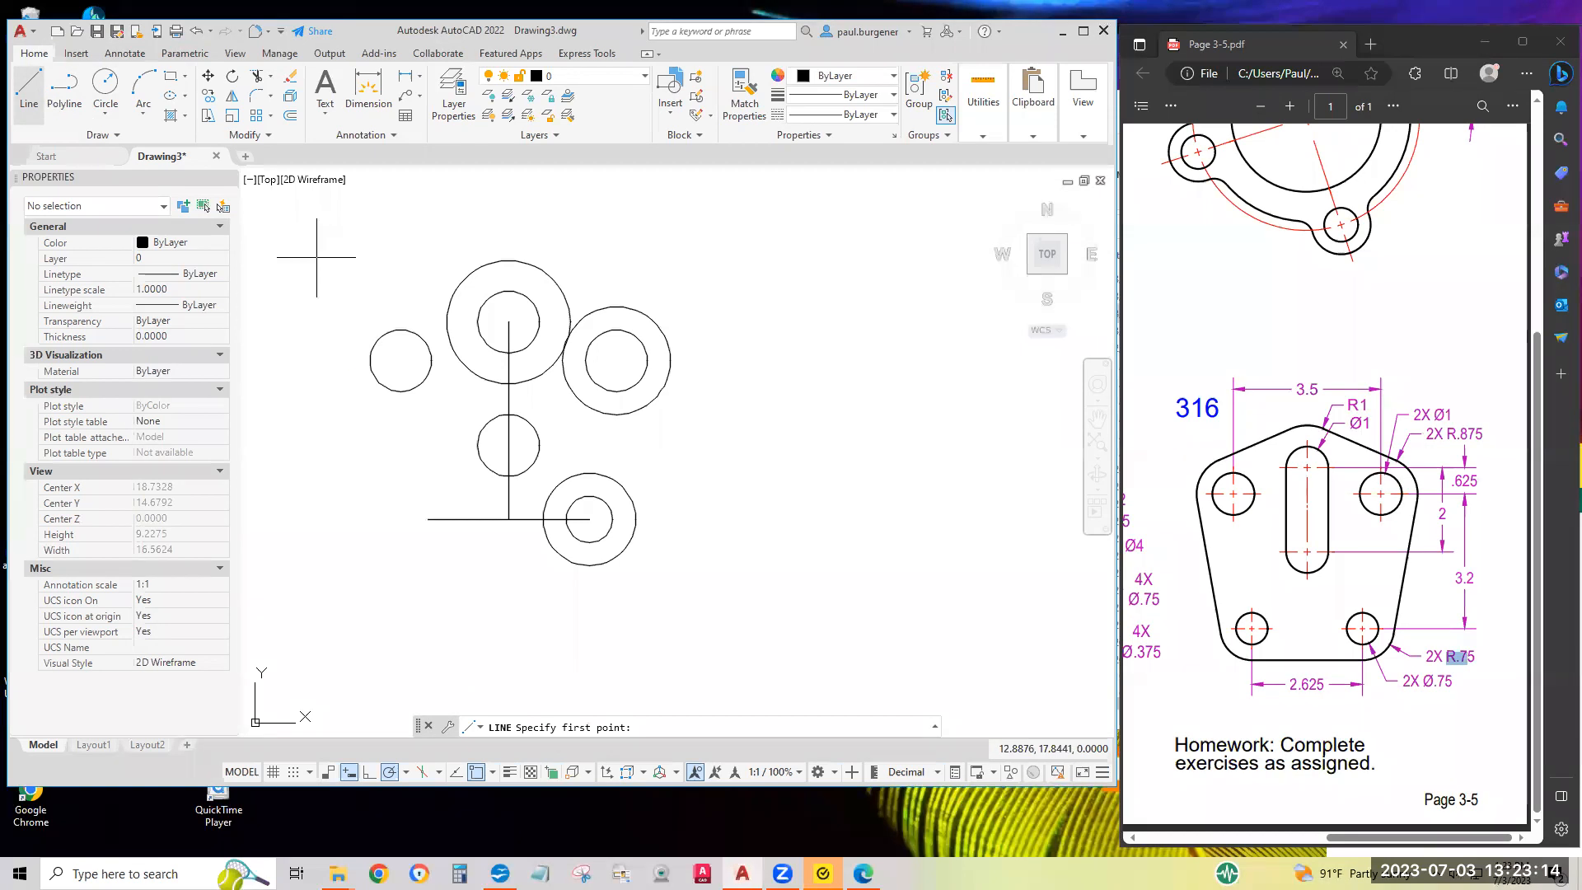
scroll(546, 266, down, 2)
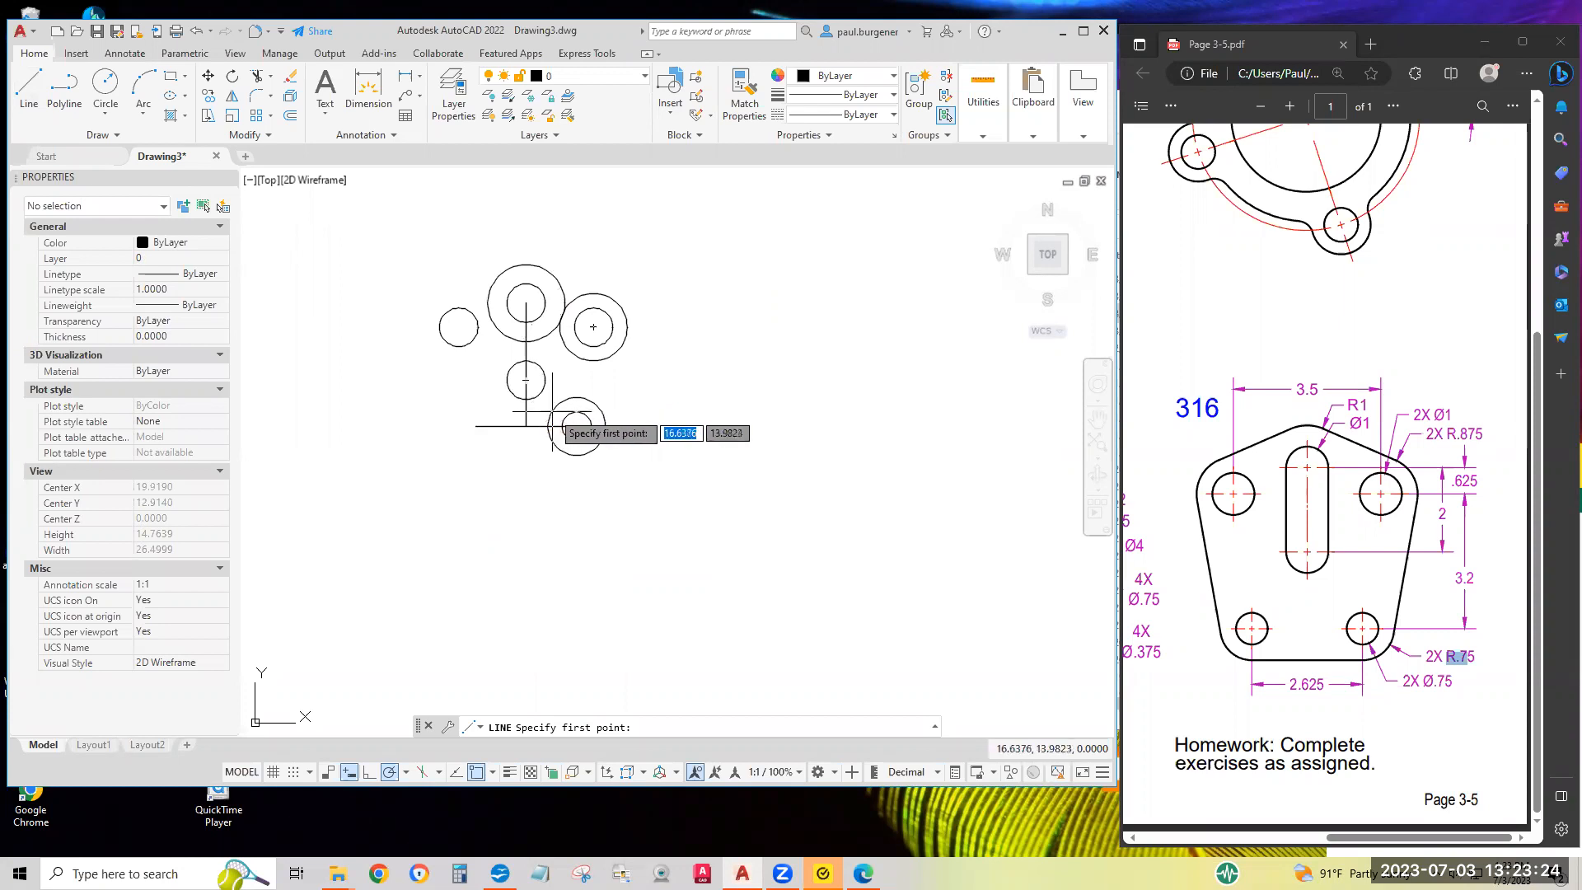
shift+right_click(571, 260)
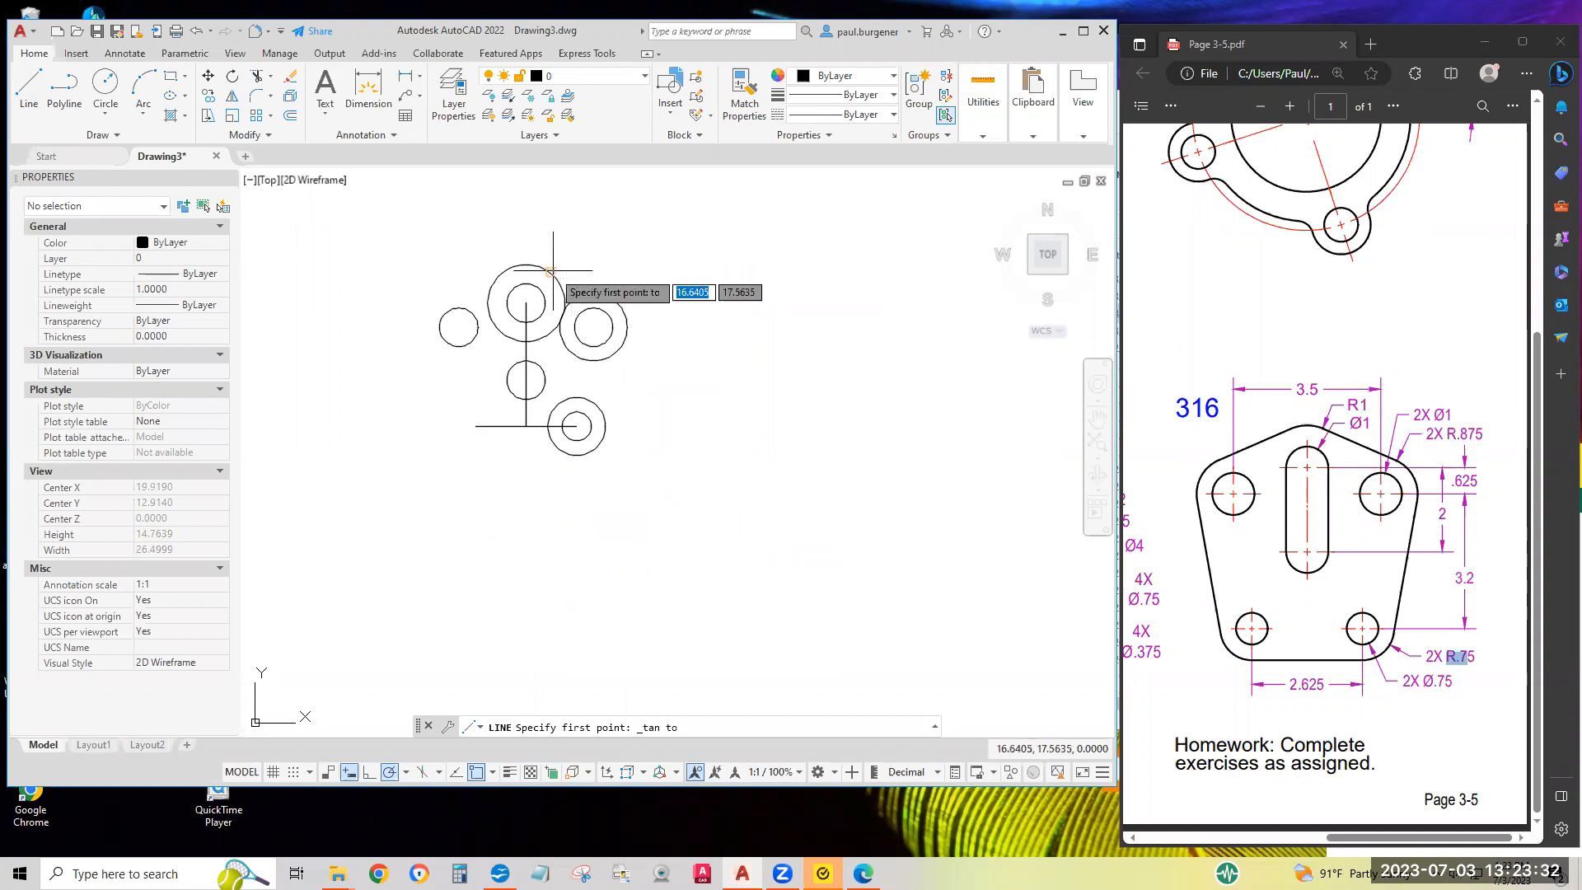
click(555, 270)
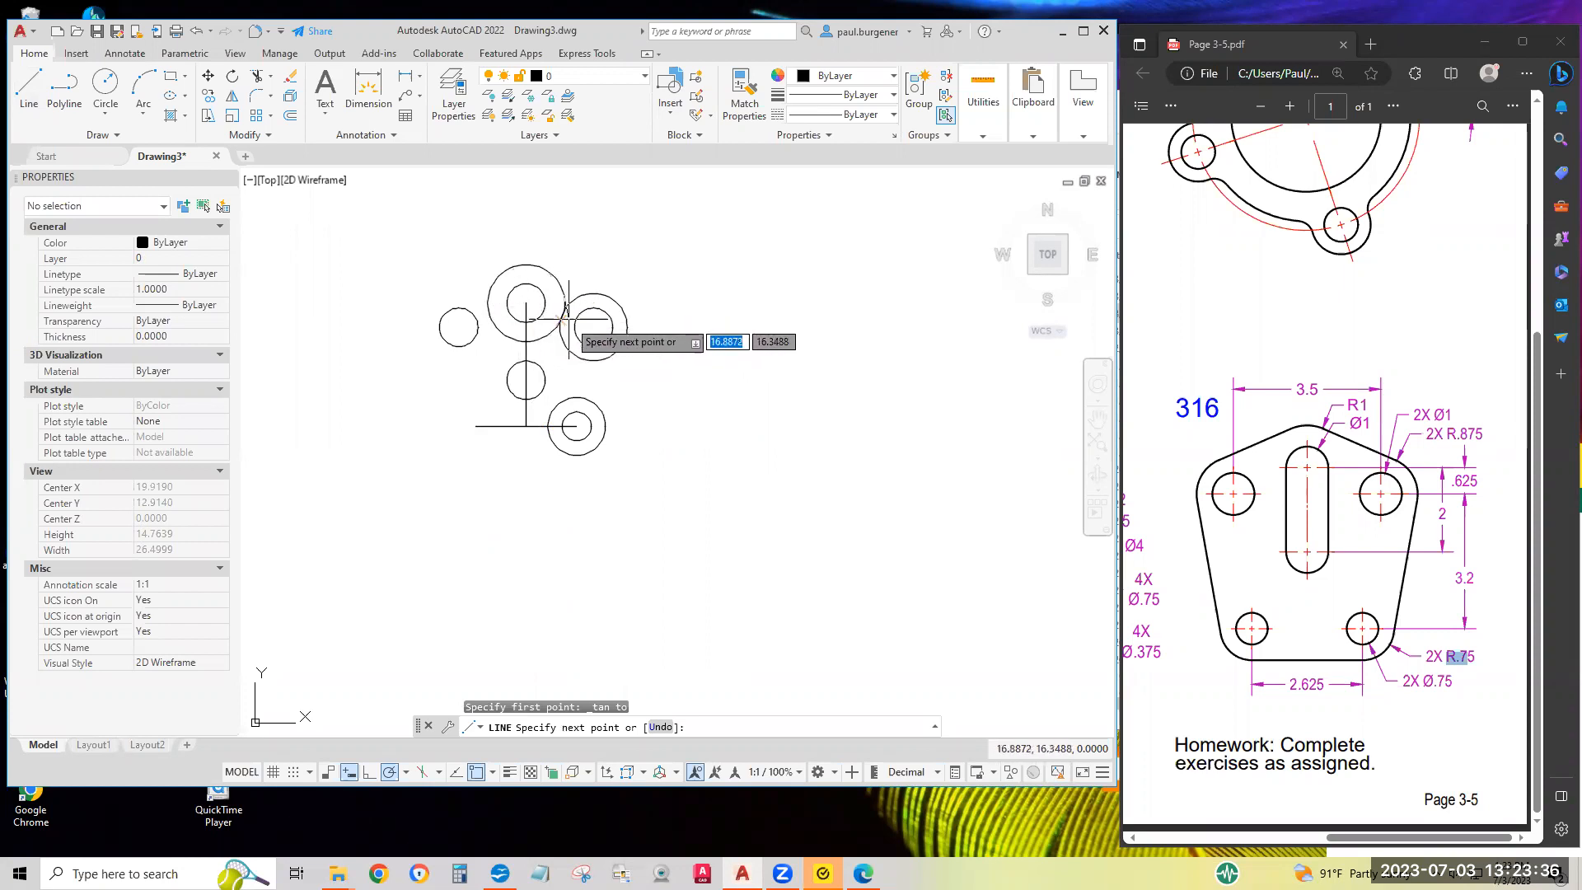
shift+right_click(667, 267)
click(721, 530)
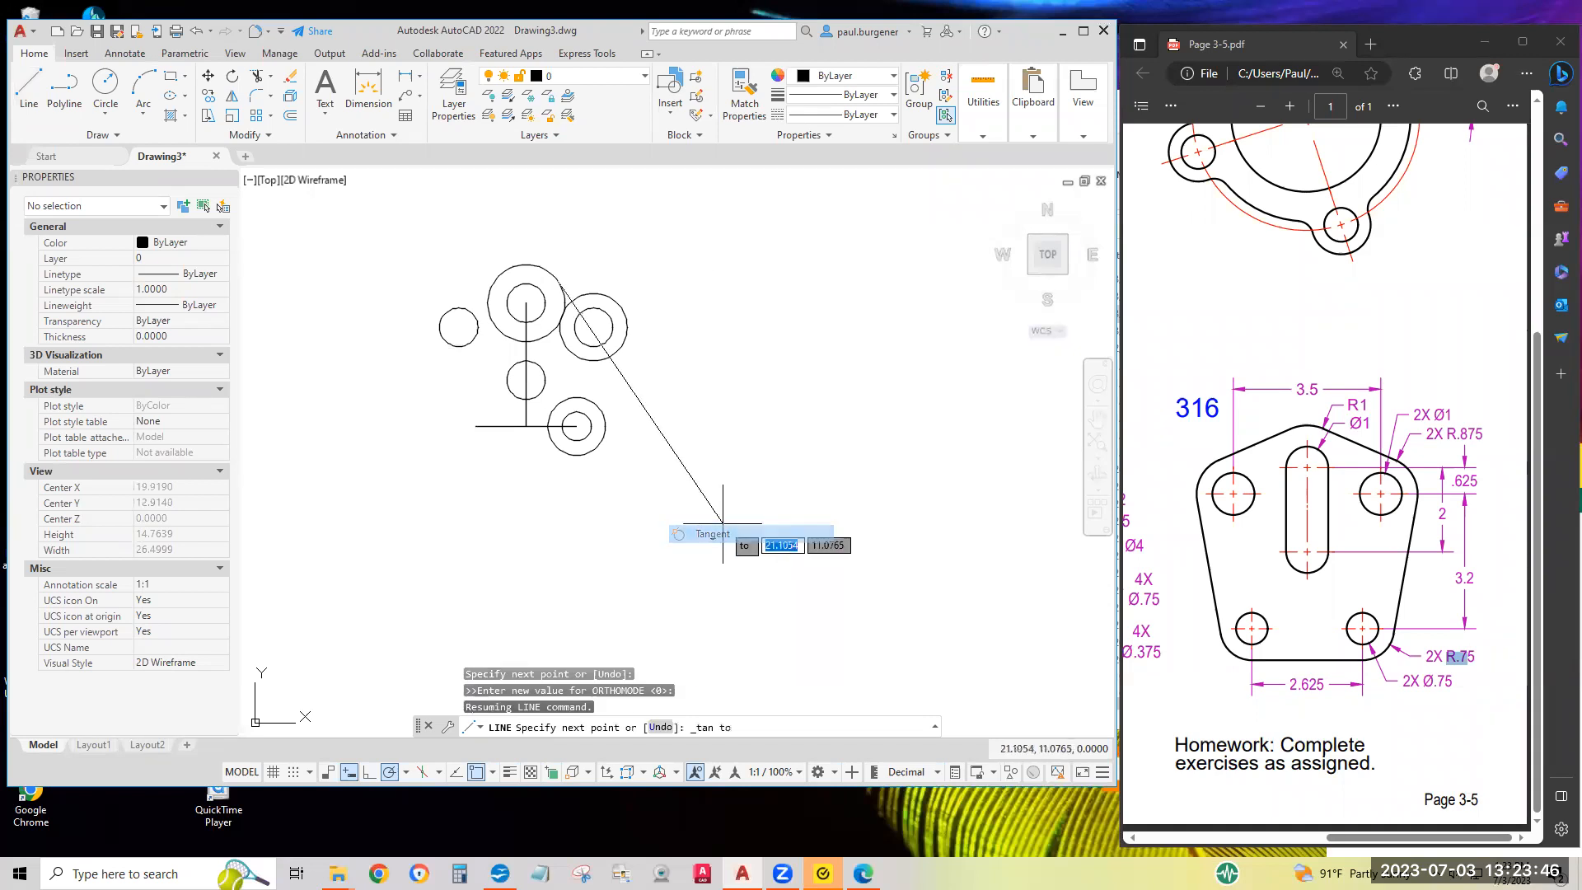
click(593, 290)
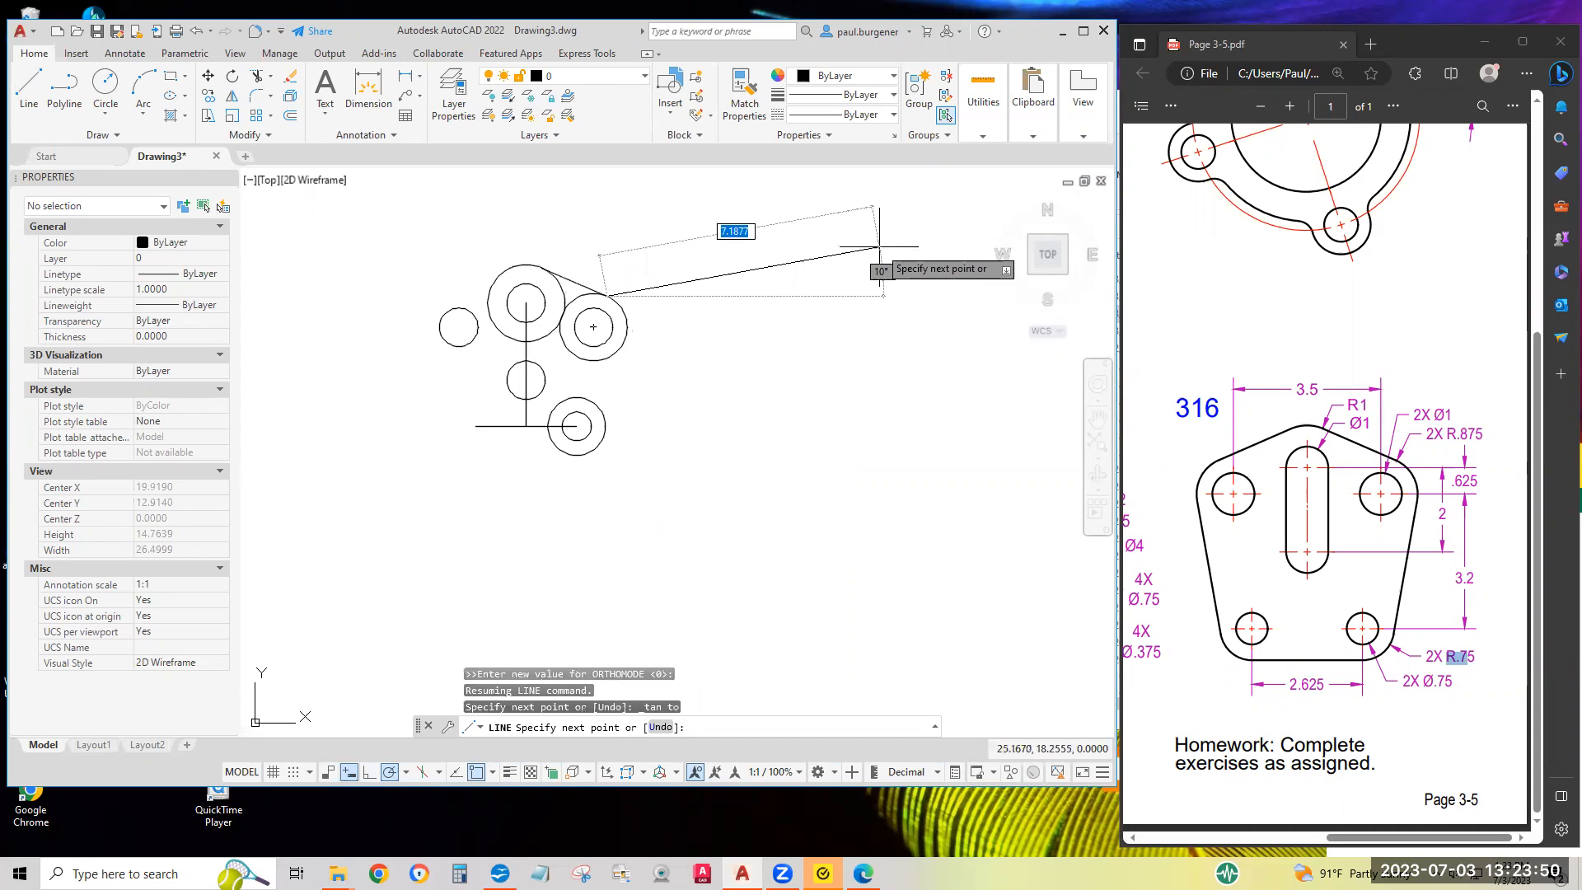
key(Return)
Draw a line tangent to the outer sides of the R.875 upper-right circle and the R.75 lower-right circle.
key(Return)
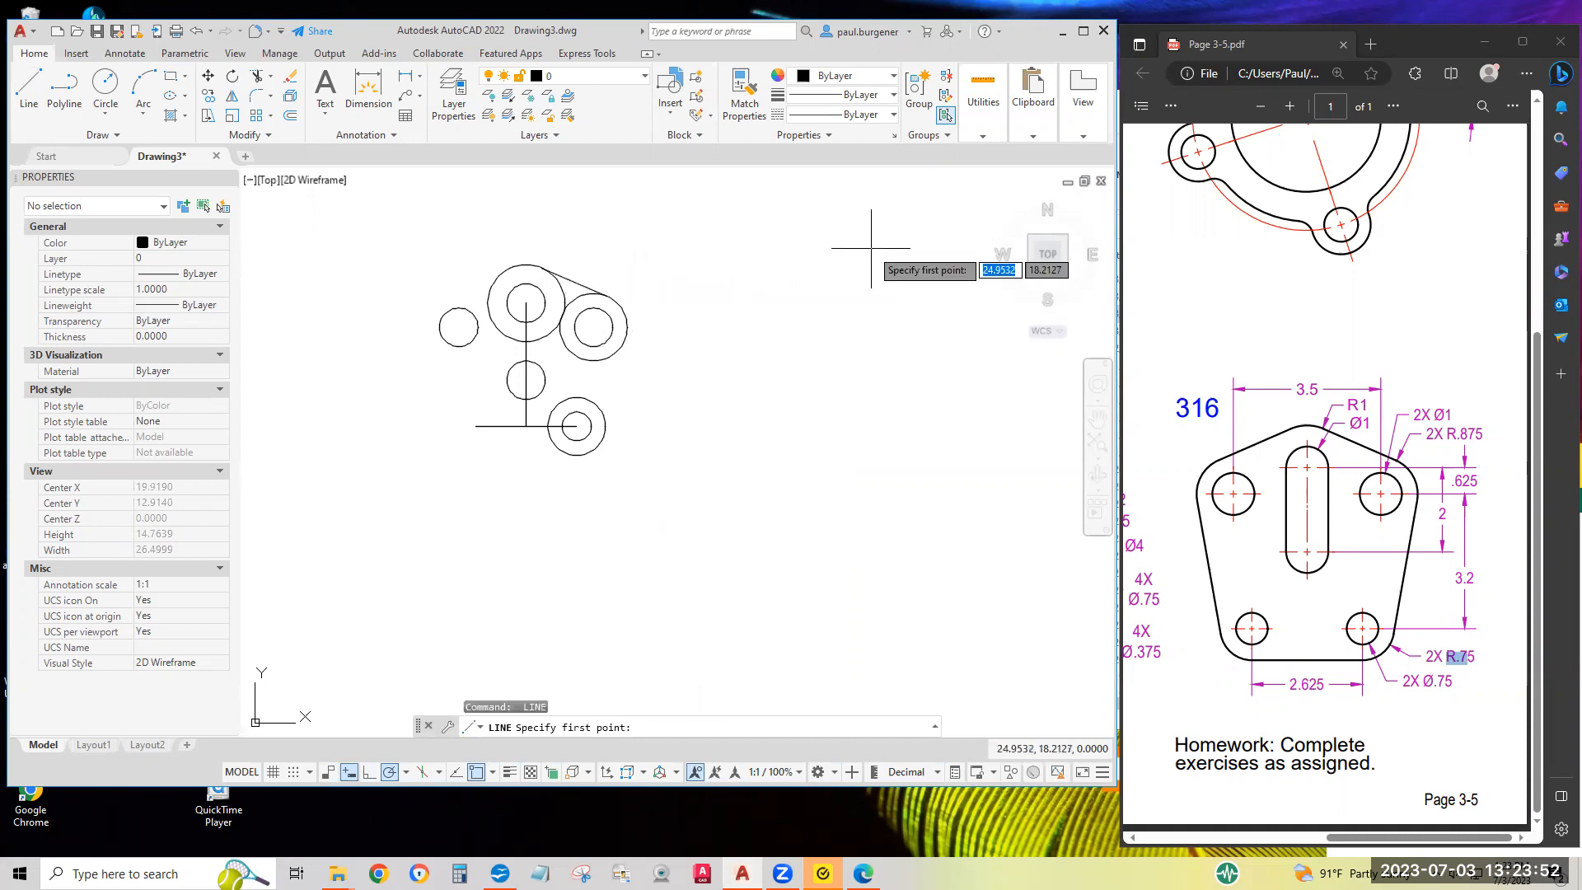
shift+right_click(825, 264)
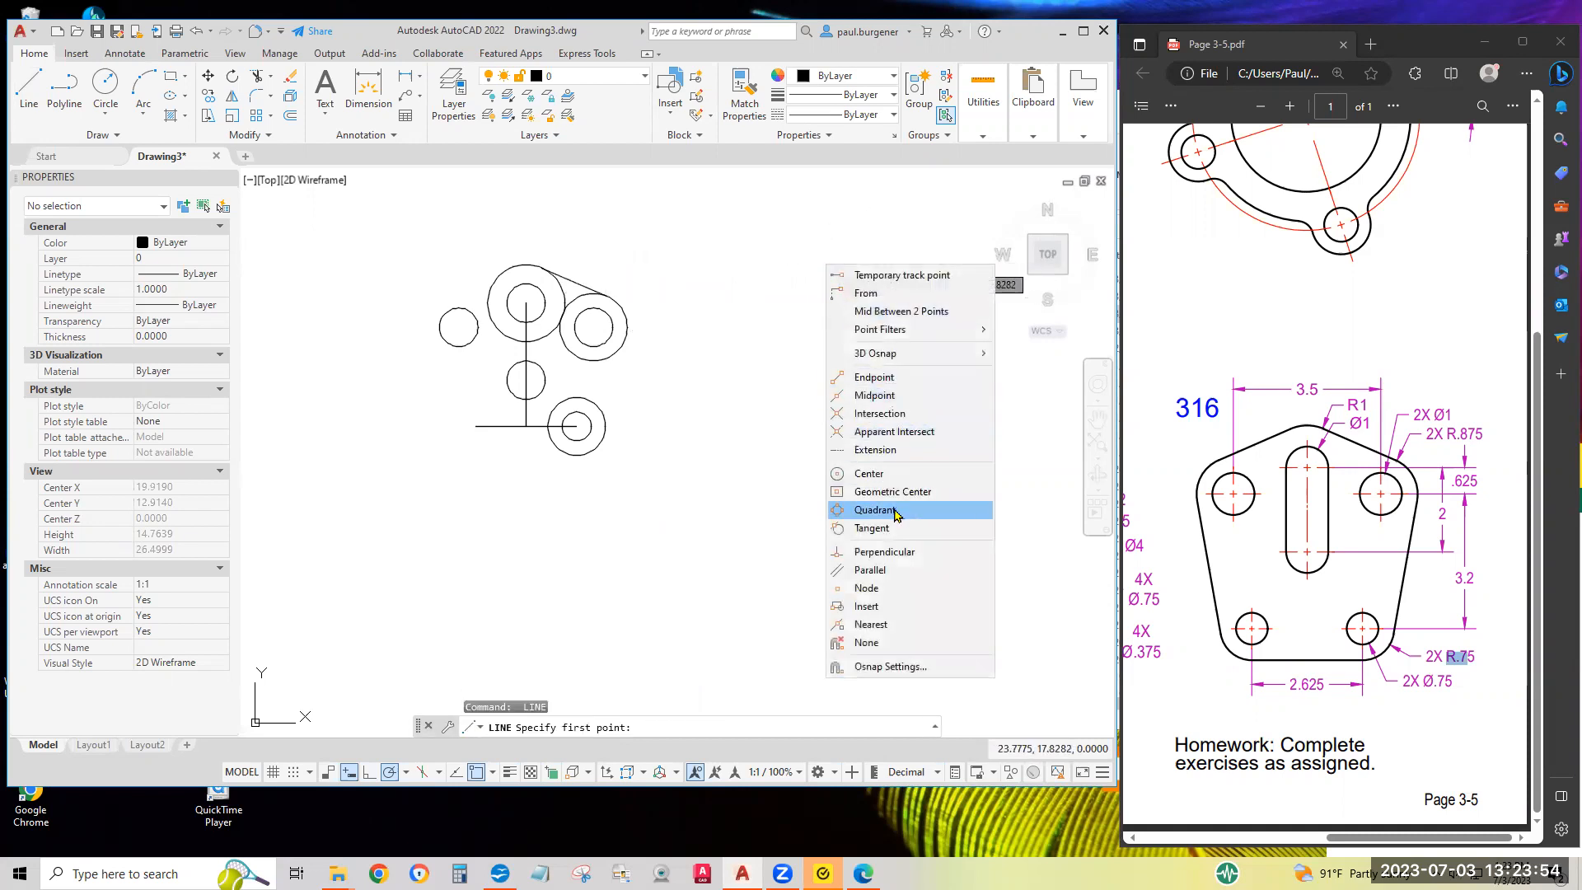
click(880, 531)
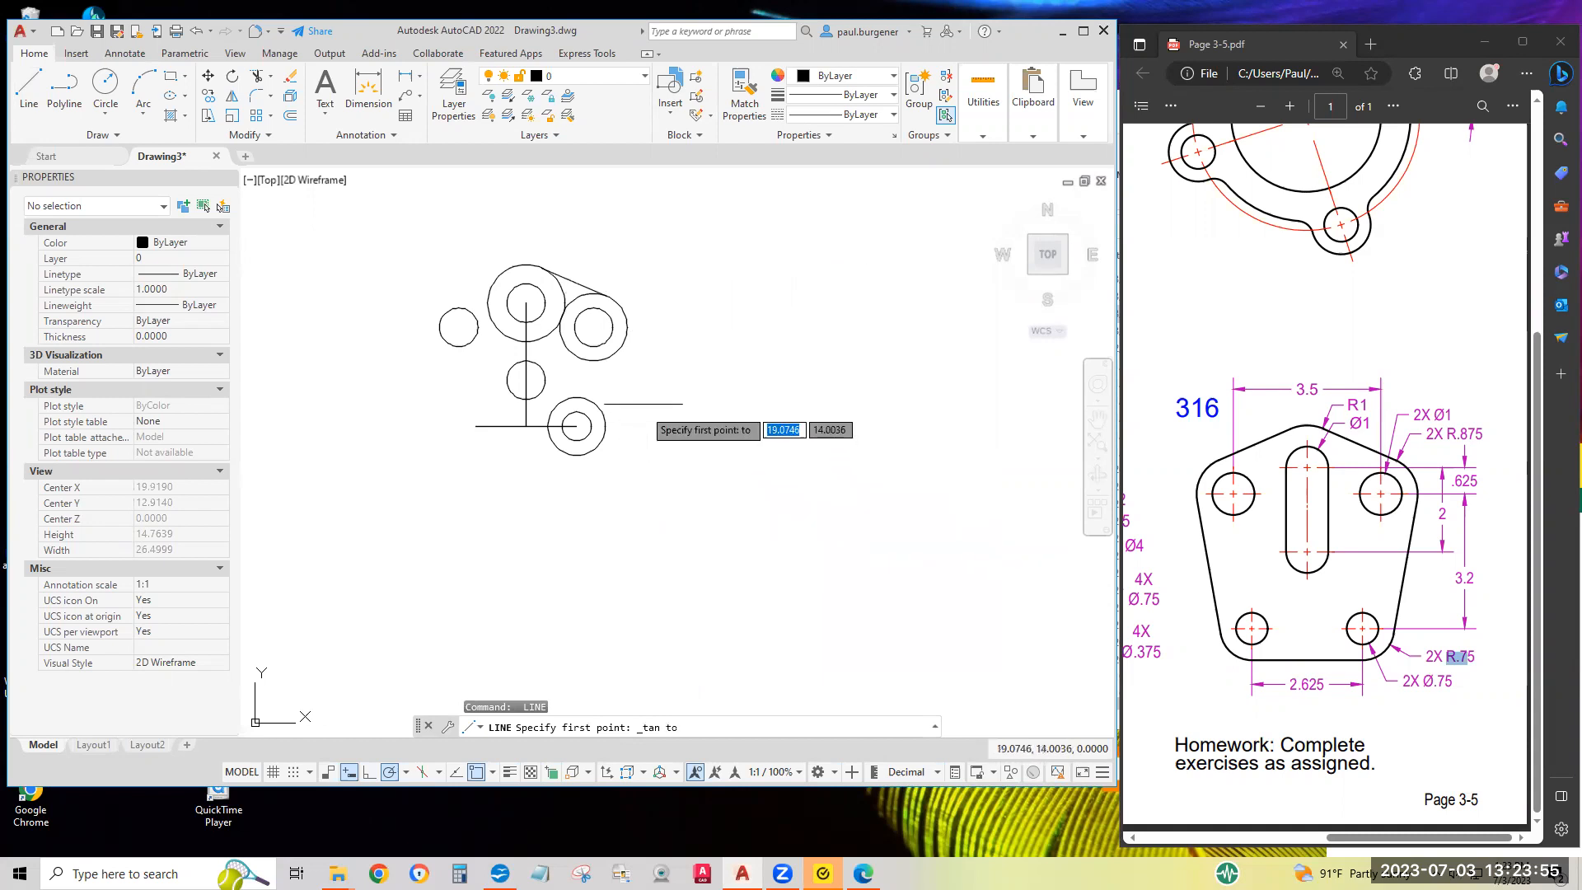
click(626, 337)
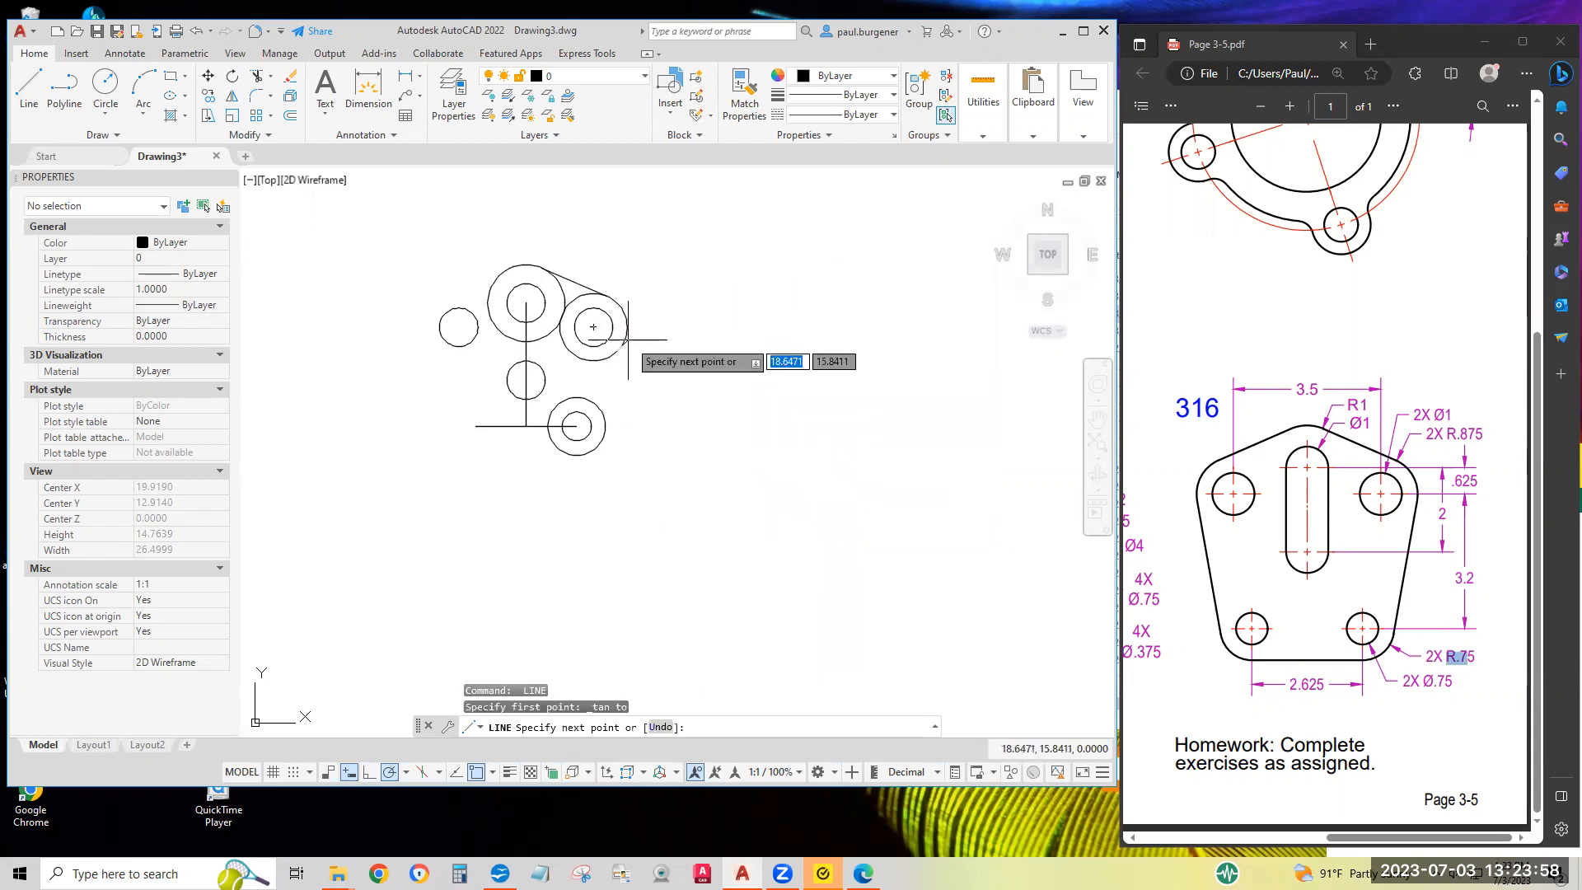
shift+right_click(796, 421)
click(842, 689)
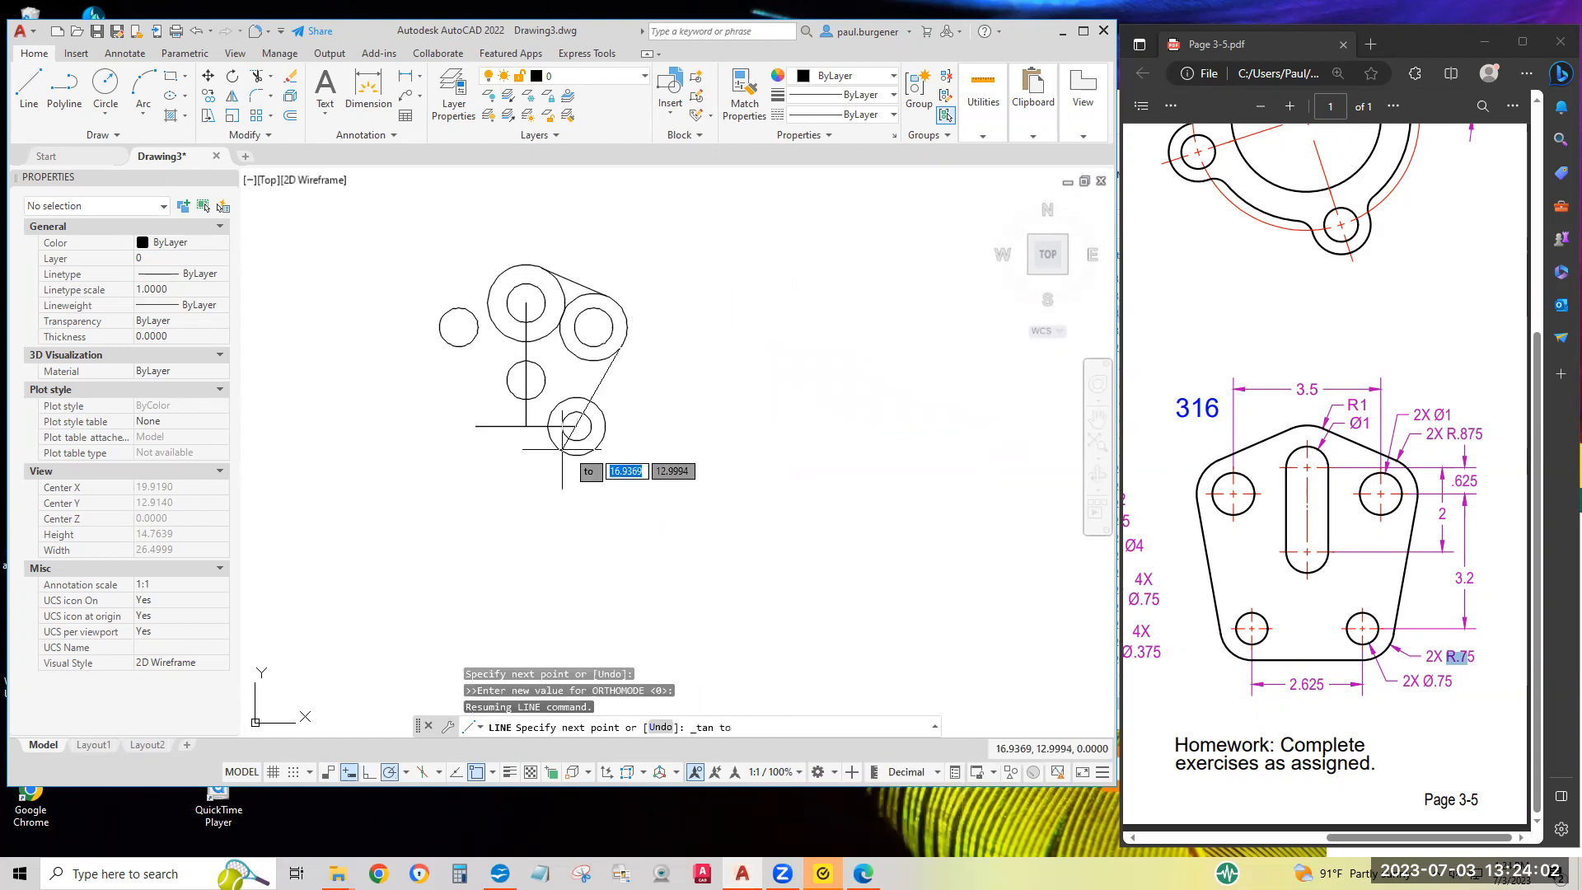
click(604, 426)
key(Return)
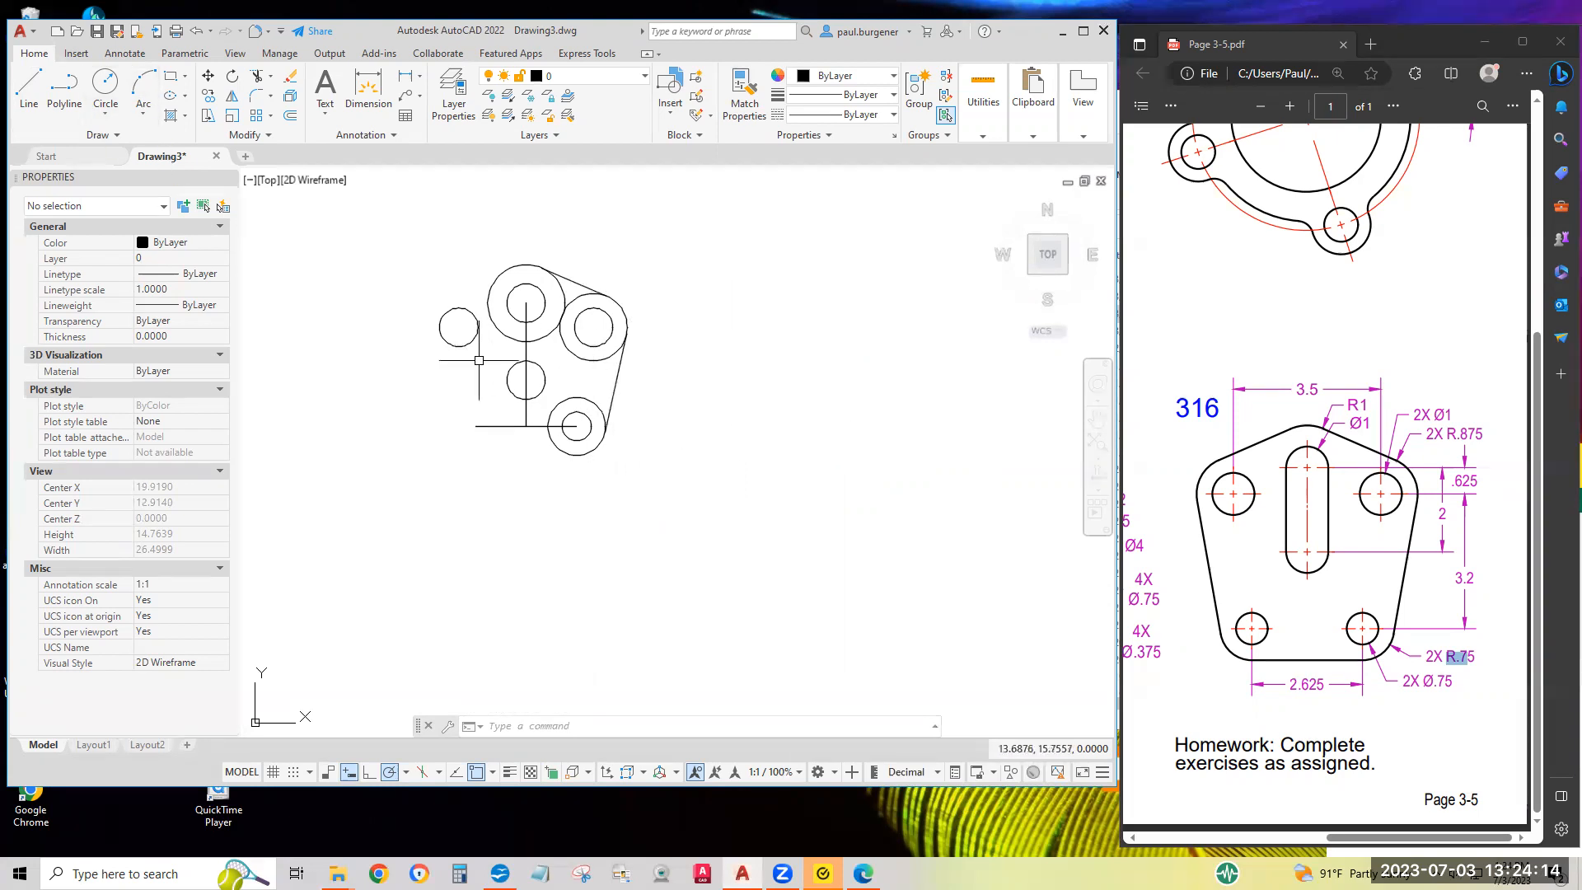
Draw the slot's left side as a line joining the left quadrants of its upper and lower circles.
click(31, 88)
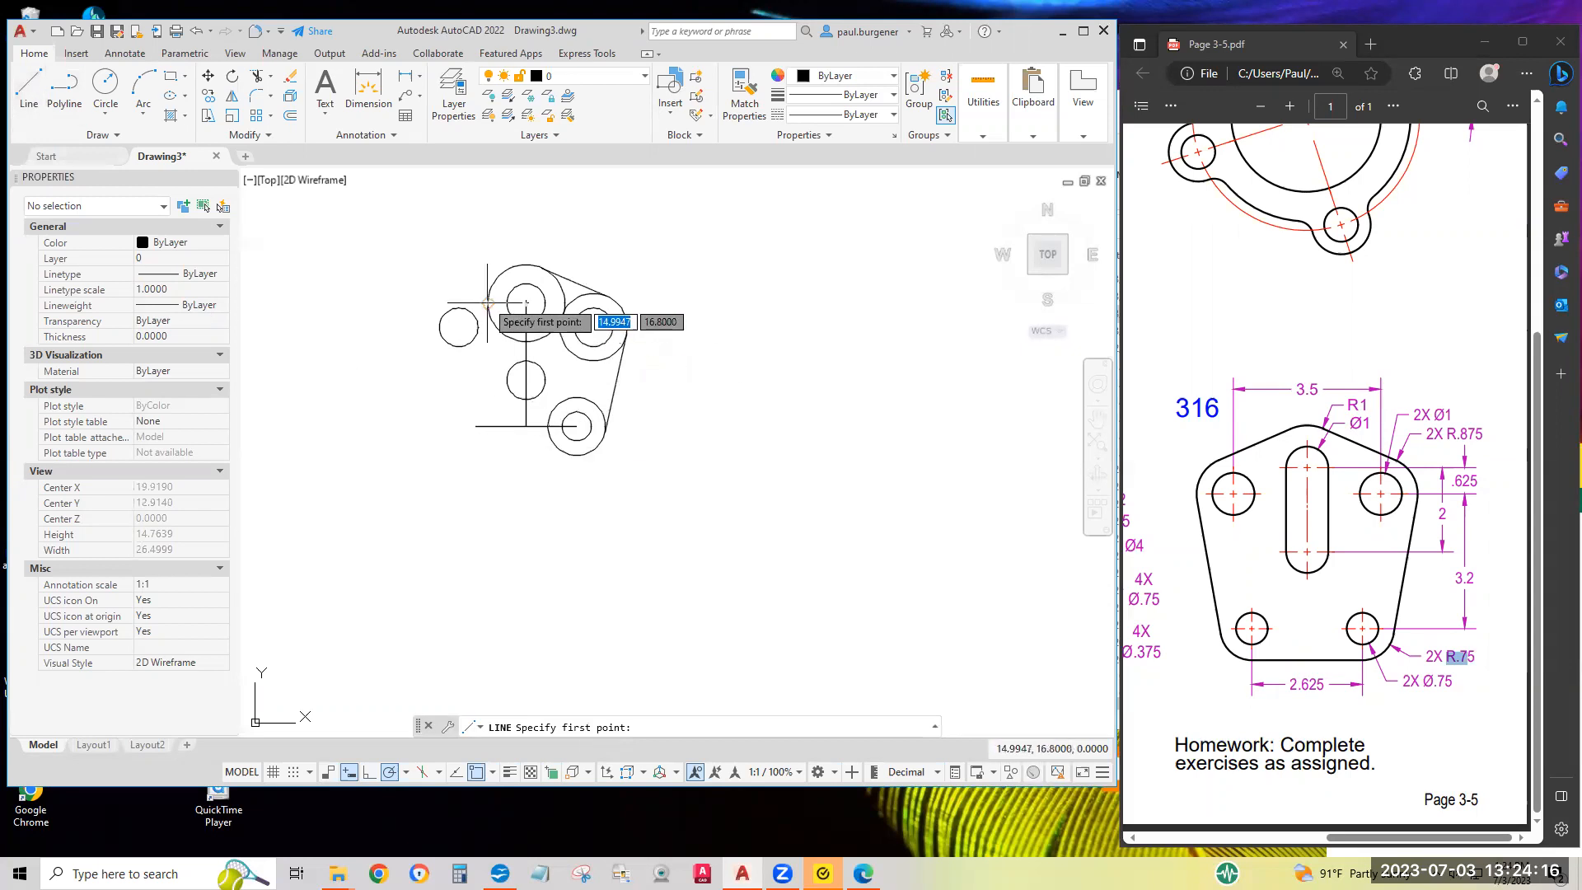
click(526, 304)
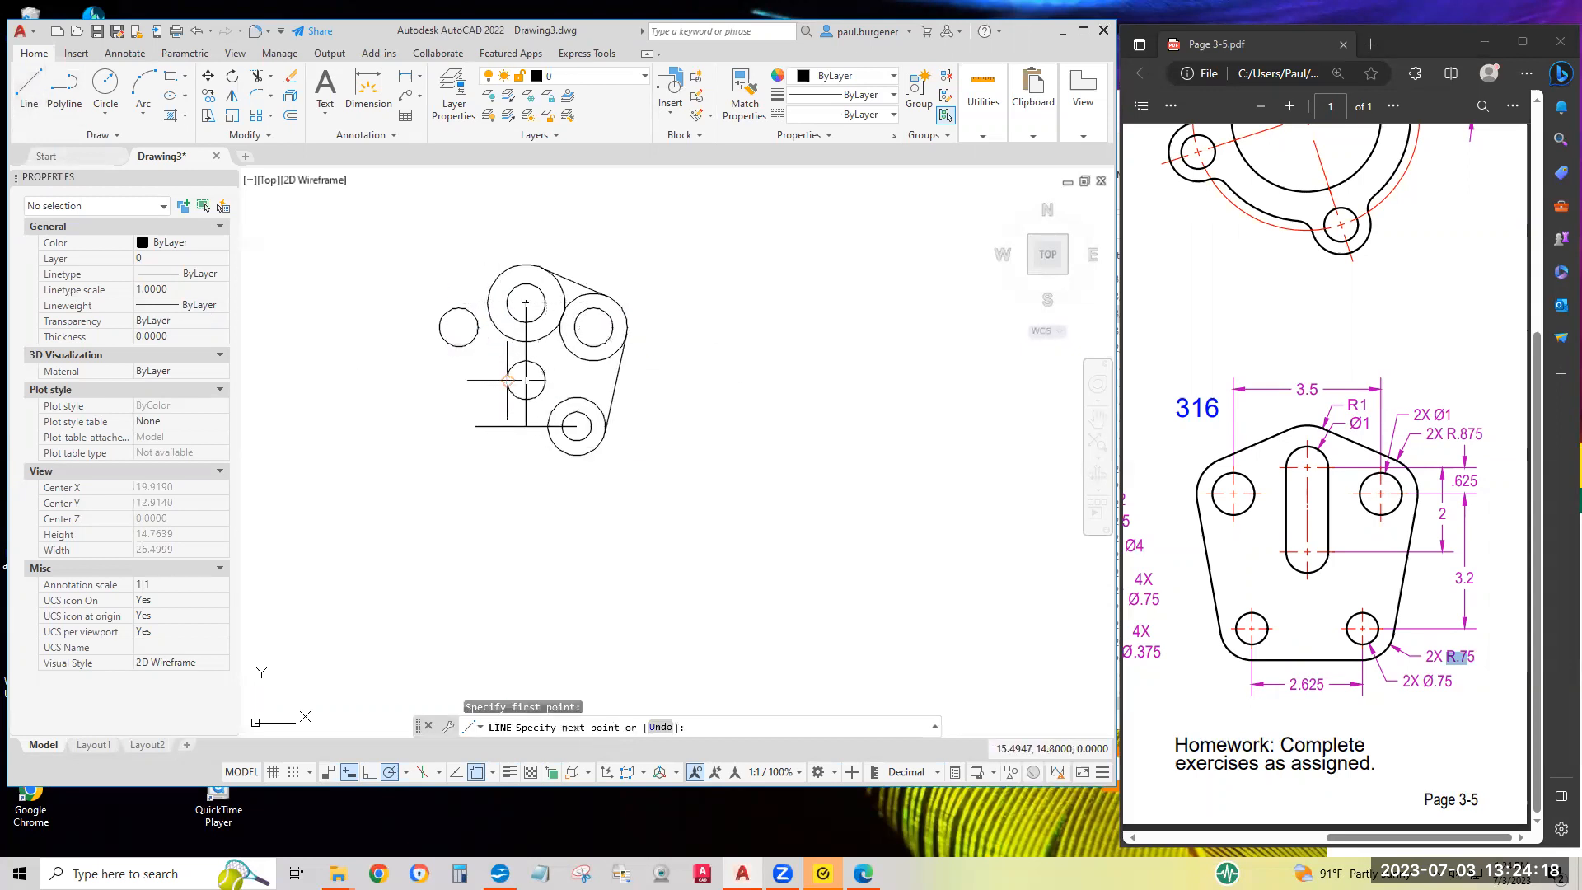
click(508, 379)
key(alt+space)
key(Escape)
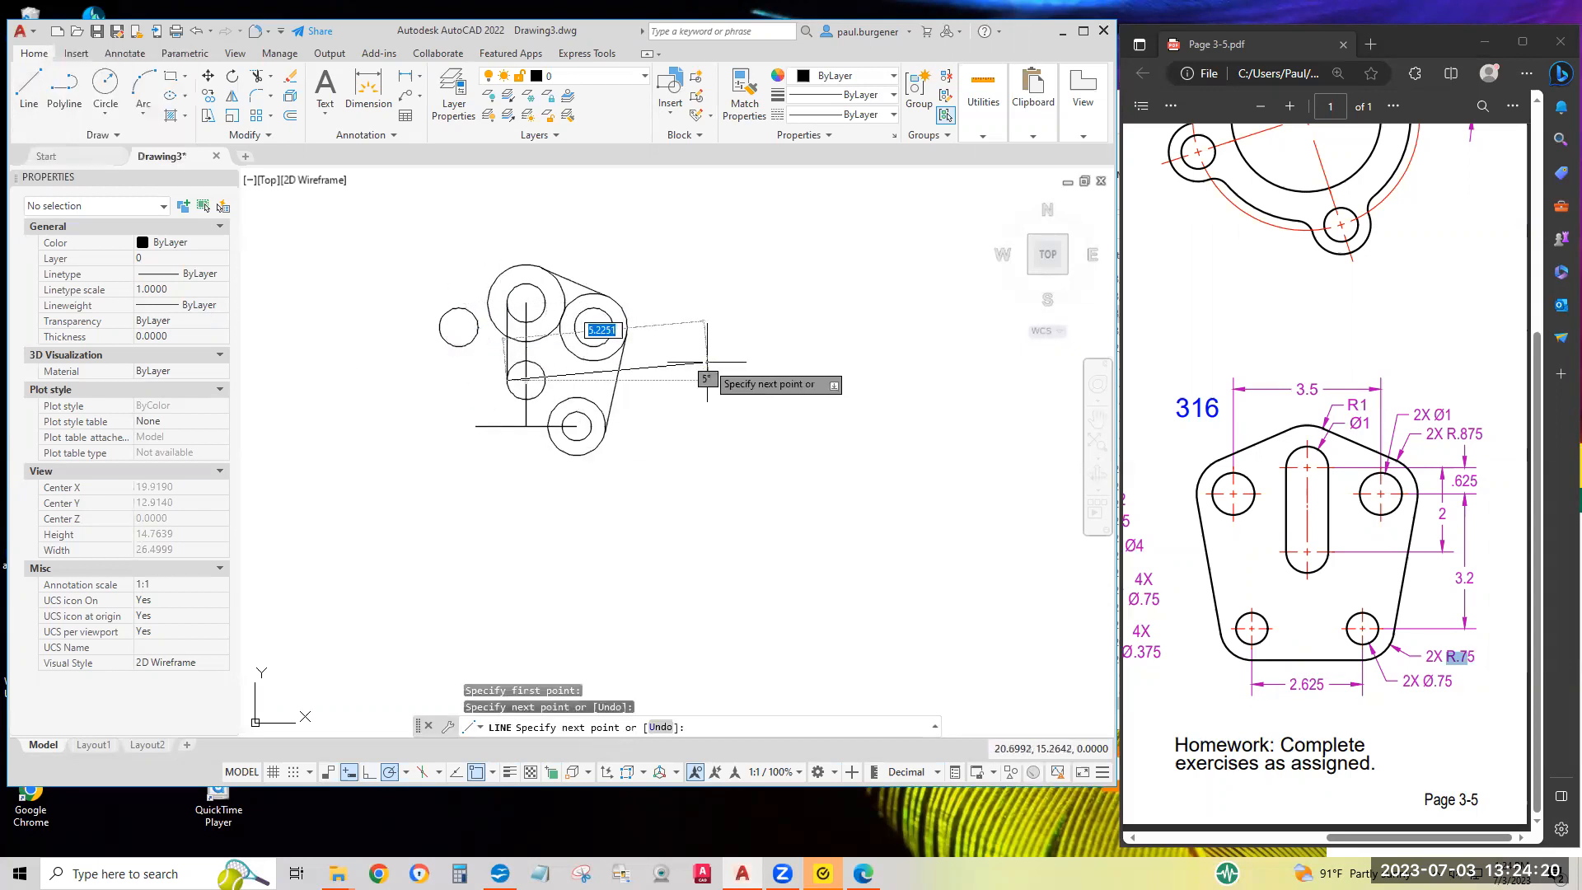
key(Return)
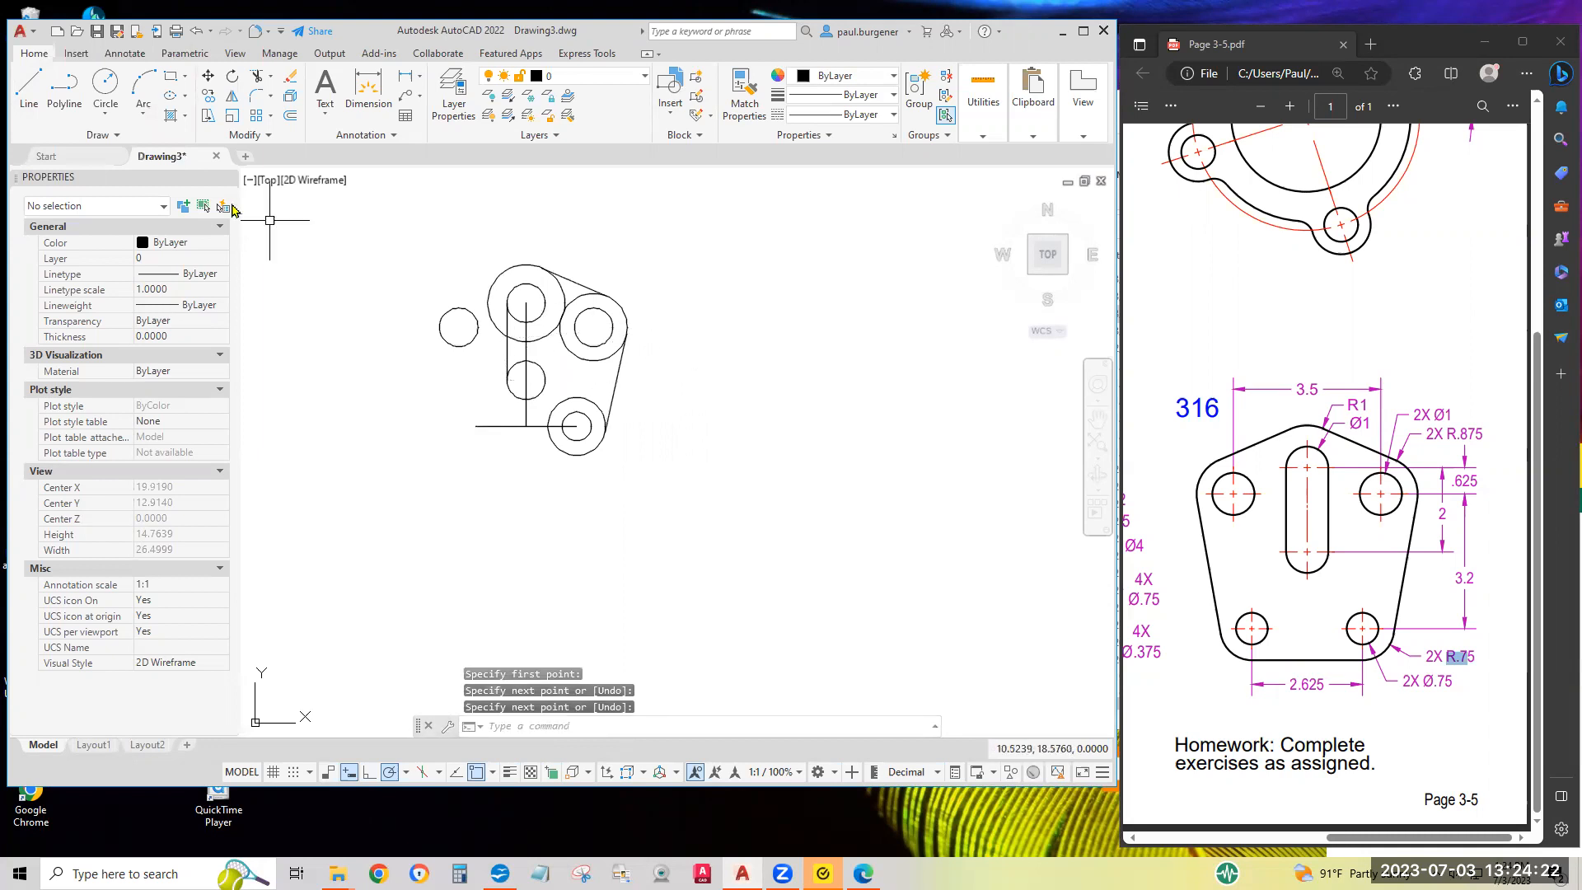
Draw the slot's right side as a line joining the right quadrants of its upper and lower circles.
key(Return)
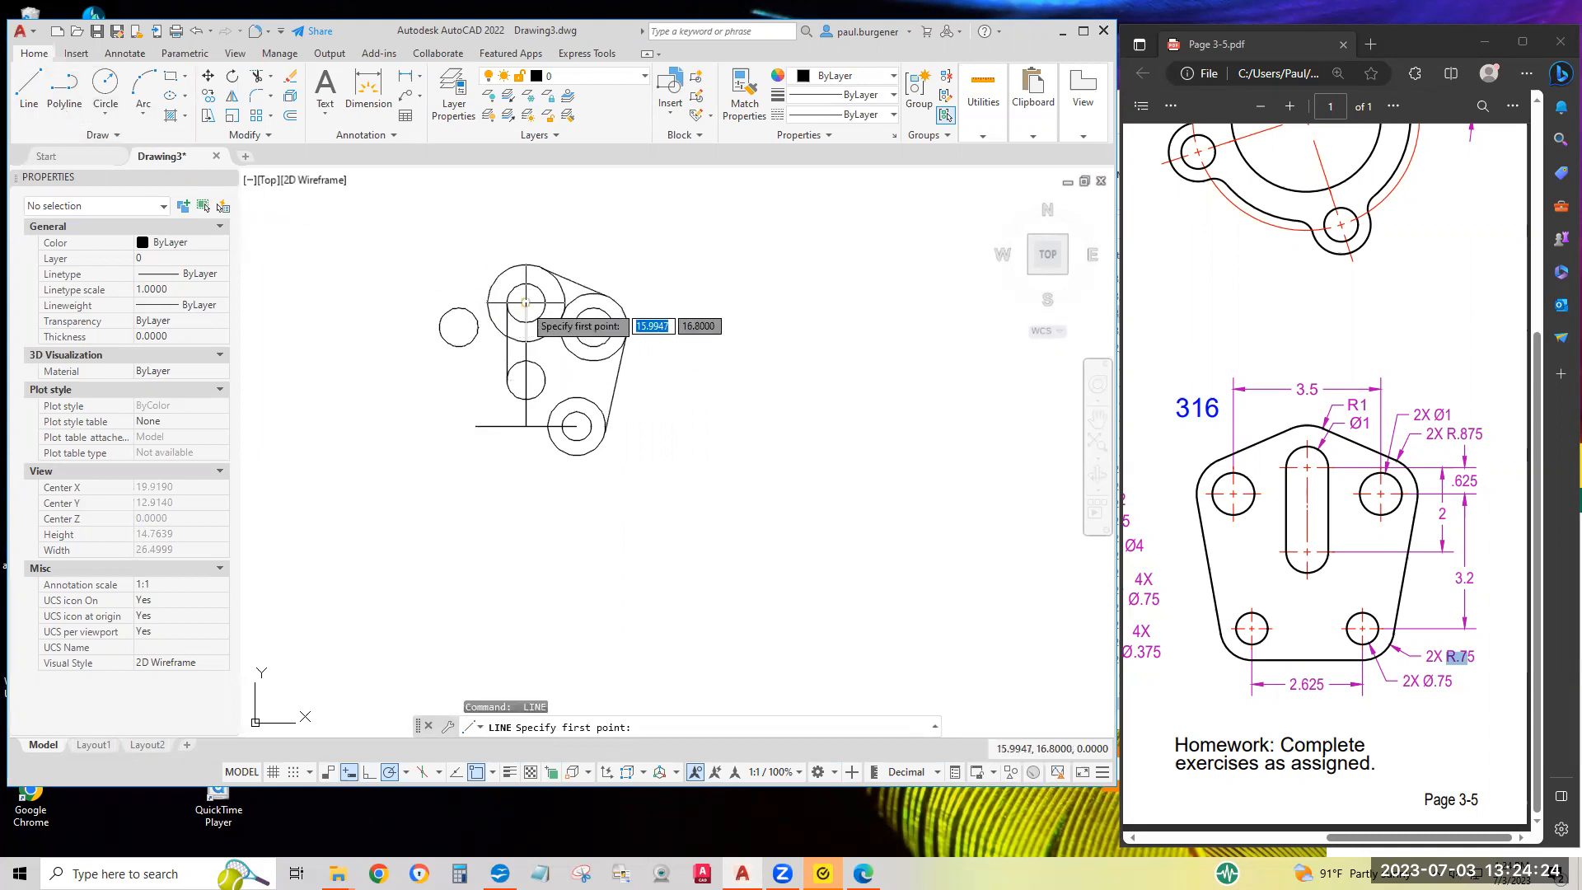
click(545, 304)
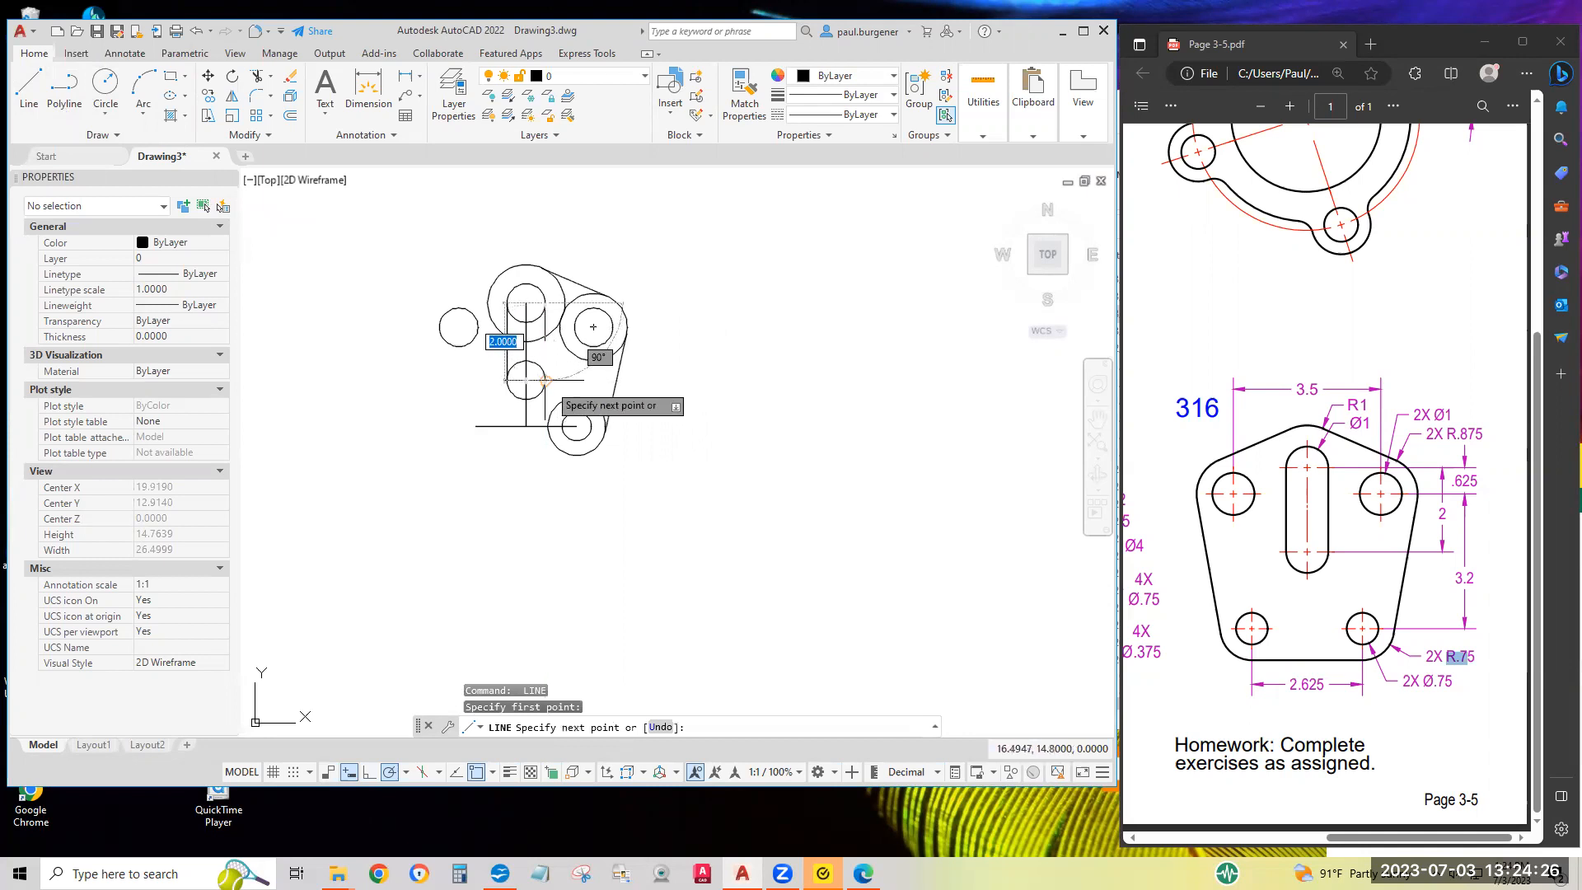
click(545, 380)
key(Return)
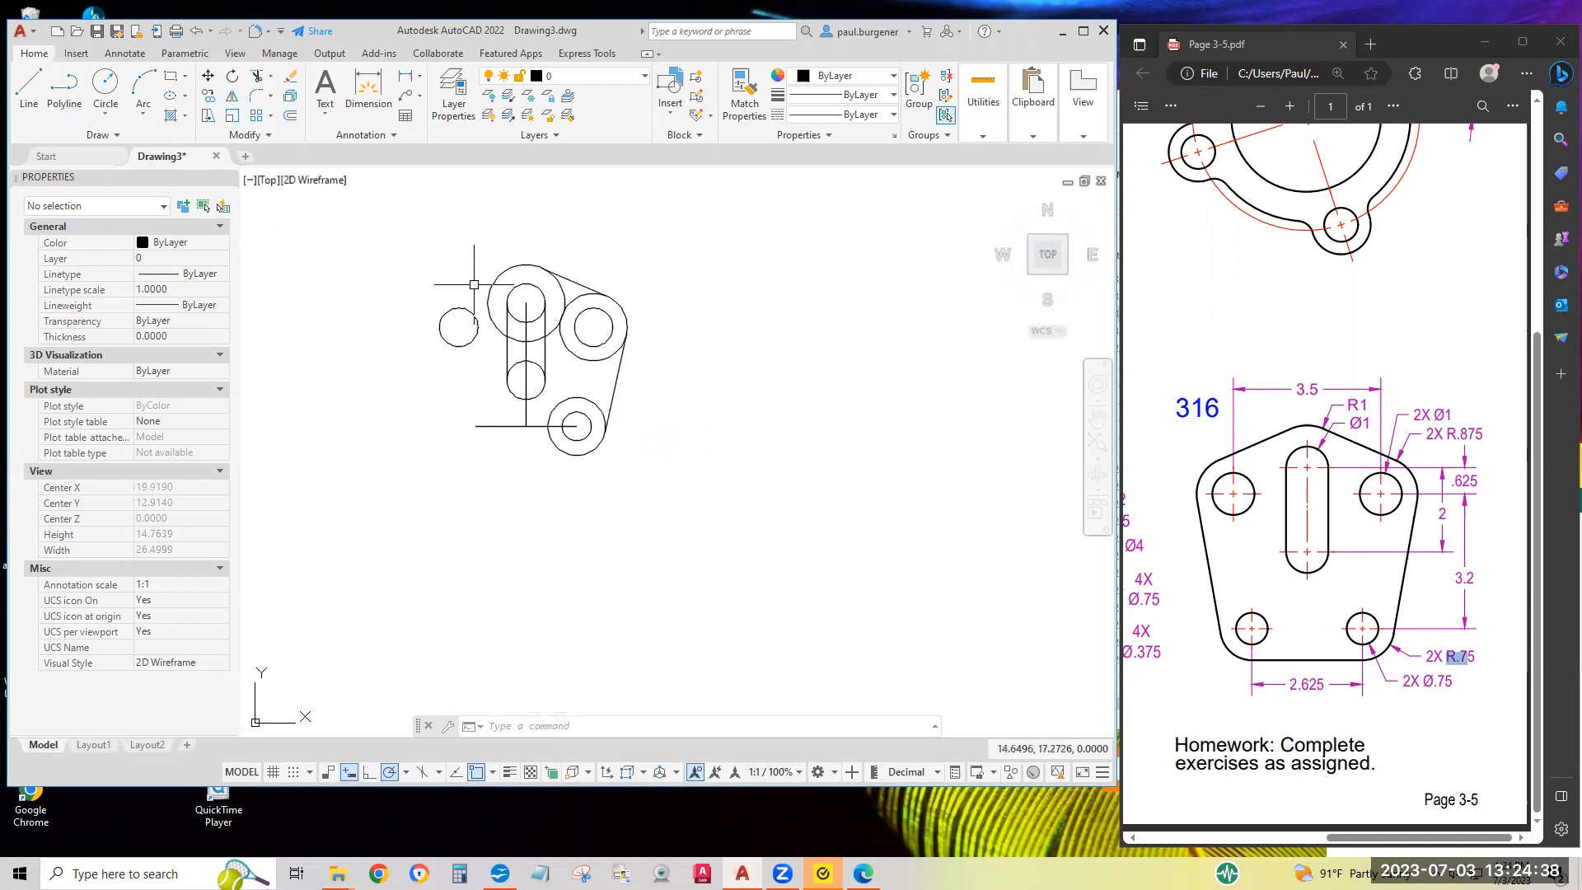
Trim the slot circles' inner arcs and the excess arcs of the R1, R.875 and R.75 circles inside the right-hand outline.
click(256, 80)
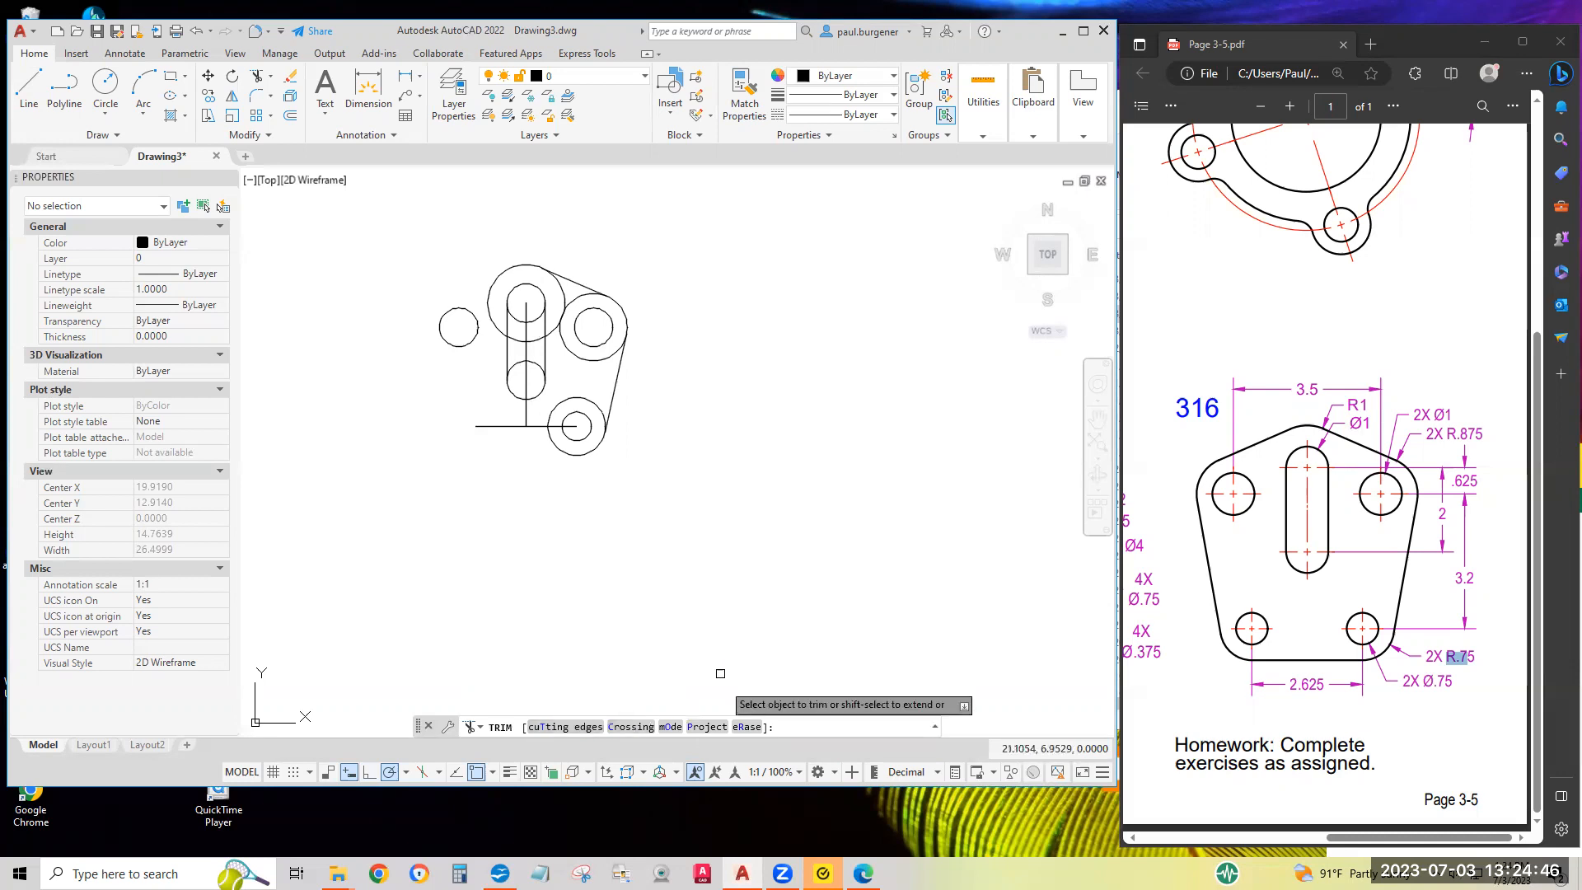
click(600, 358)
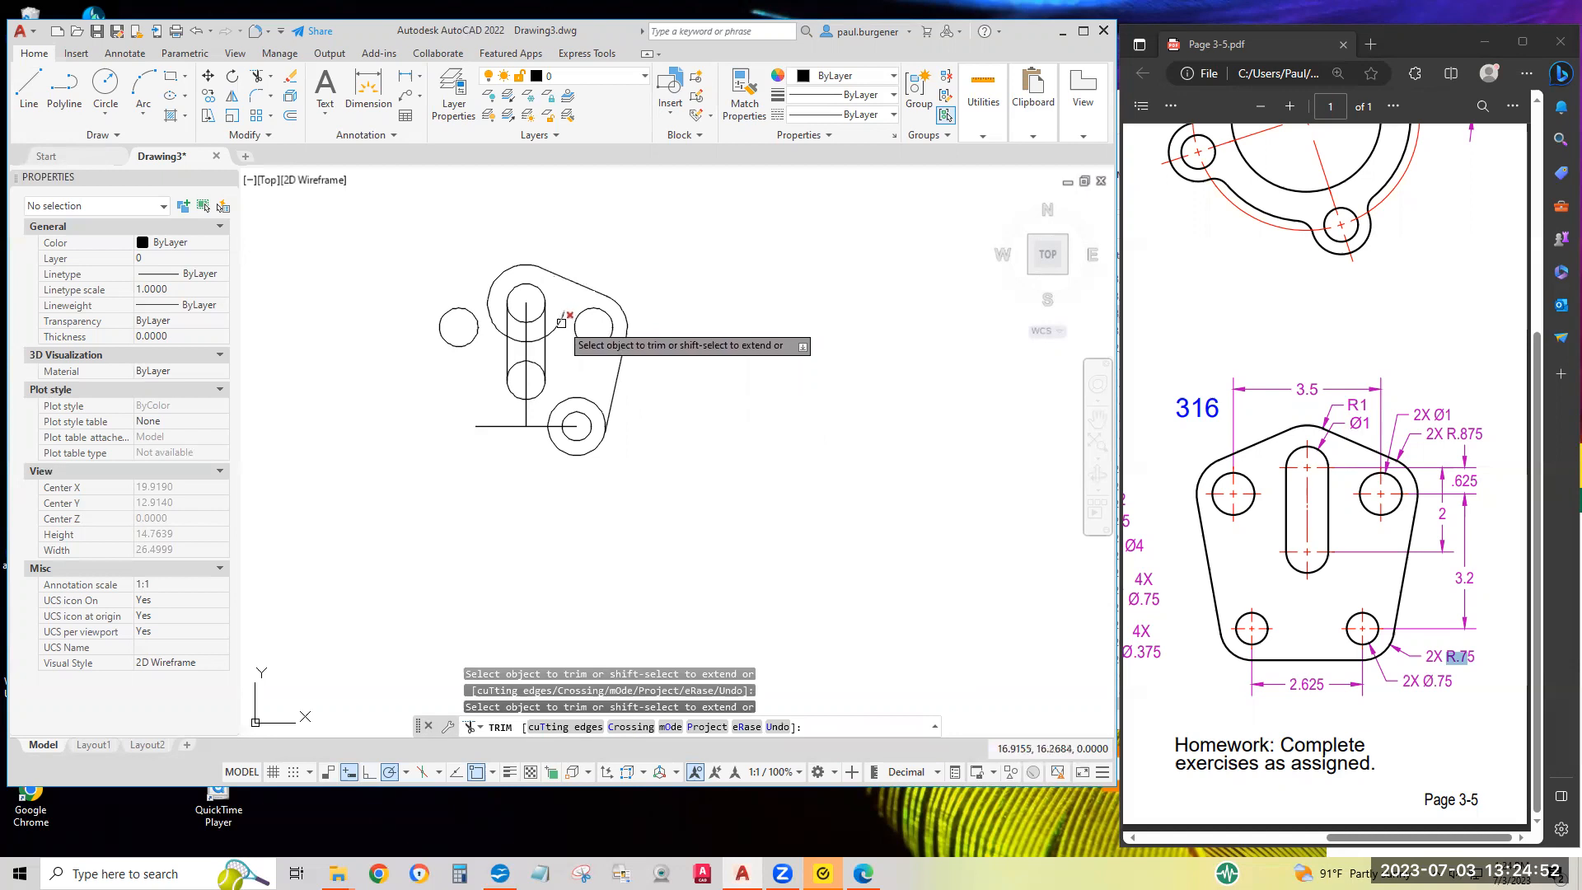
click(516, 320)
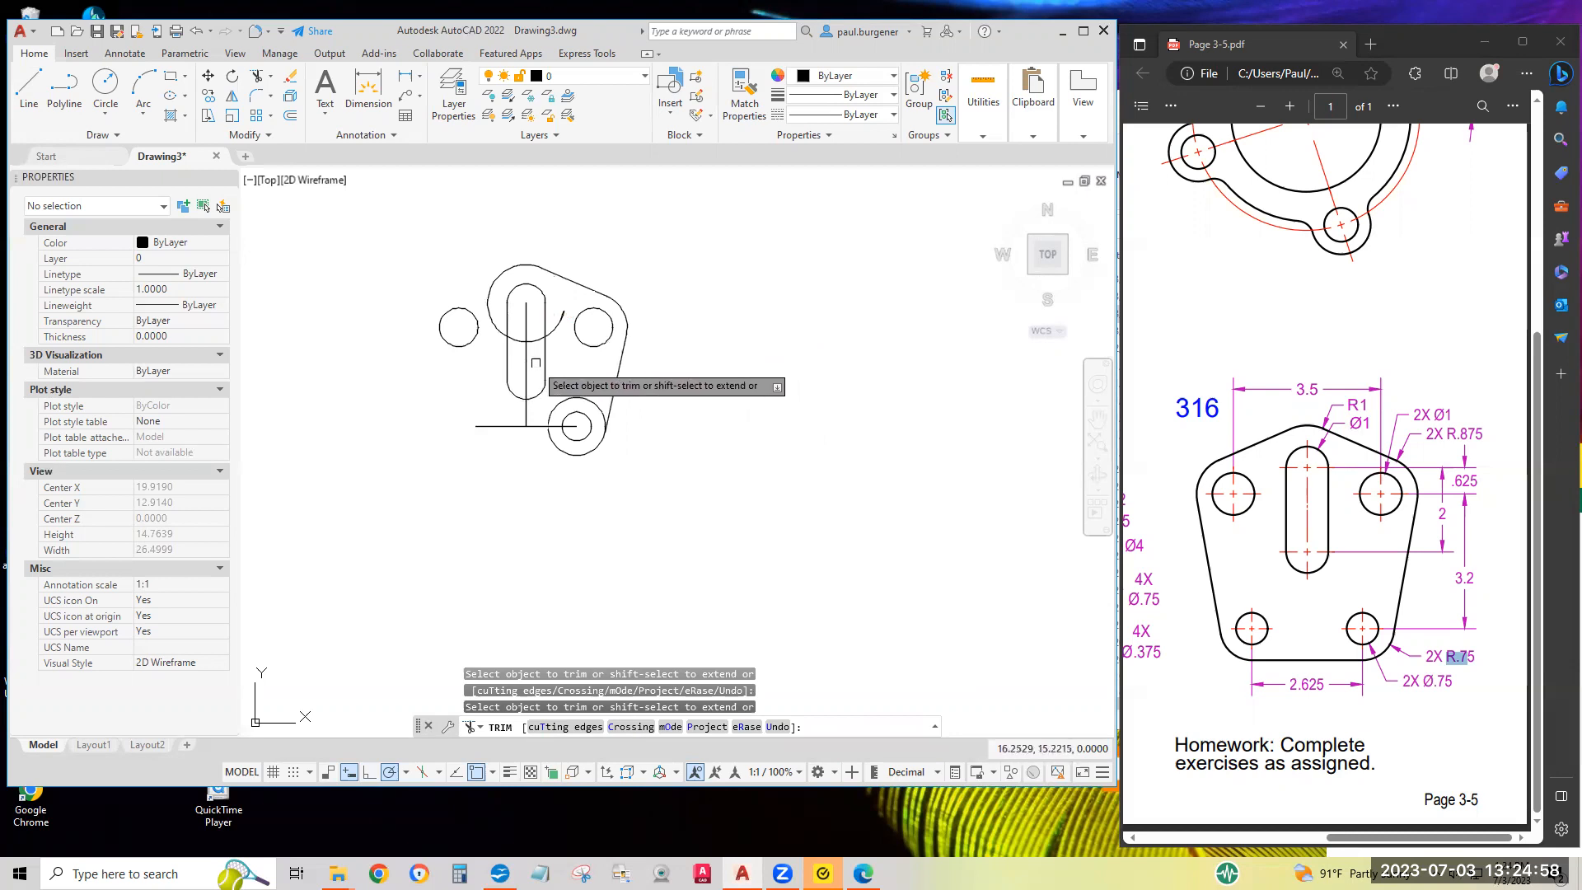
click(599, 408)
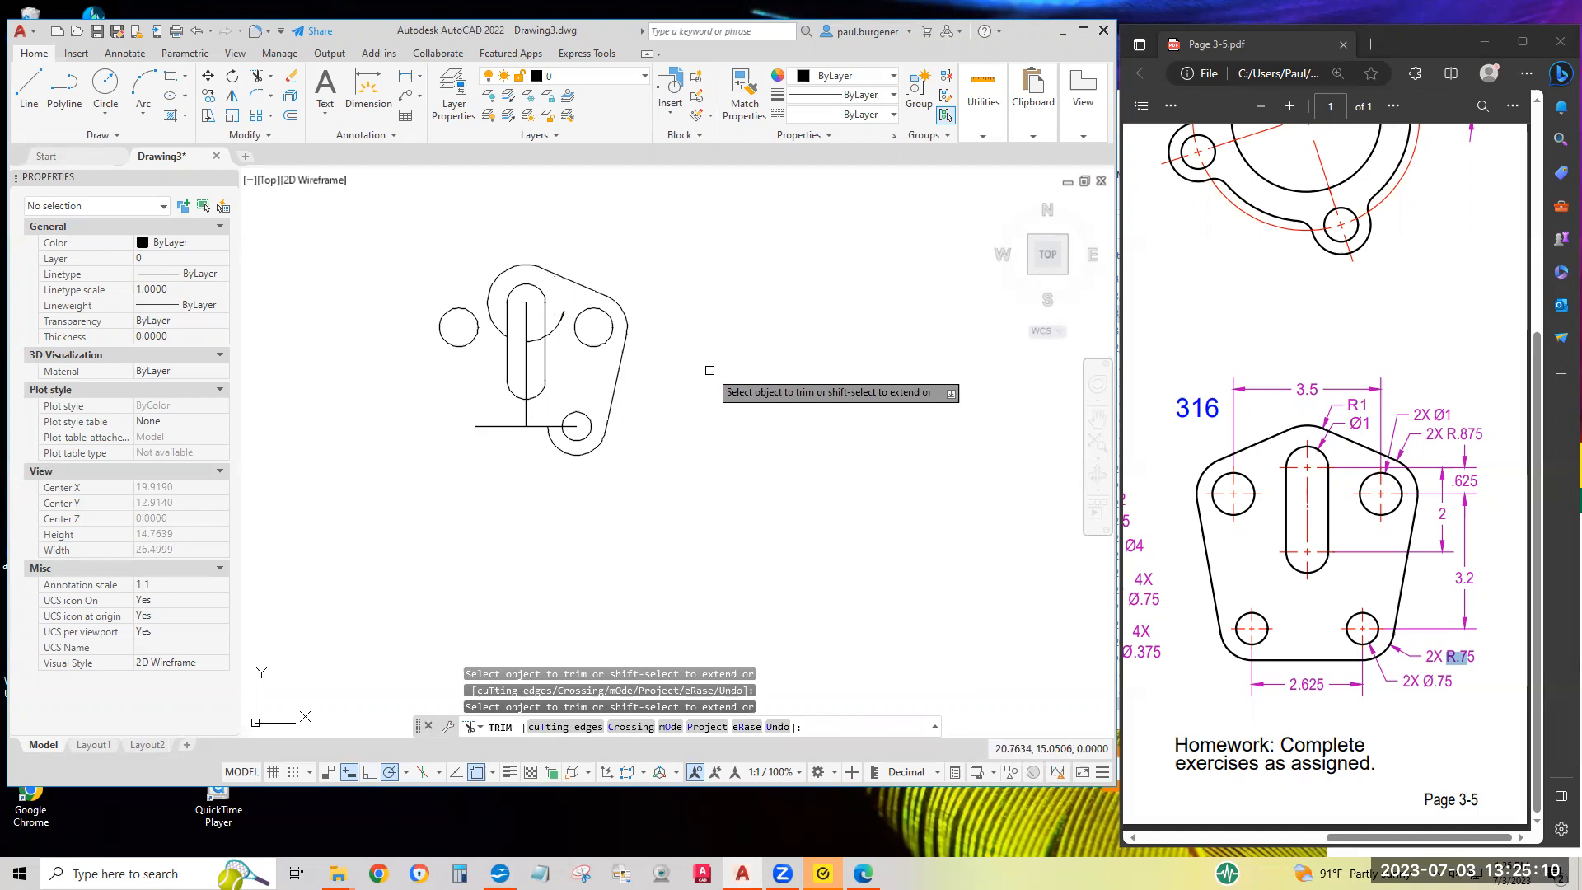
key(Return)
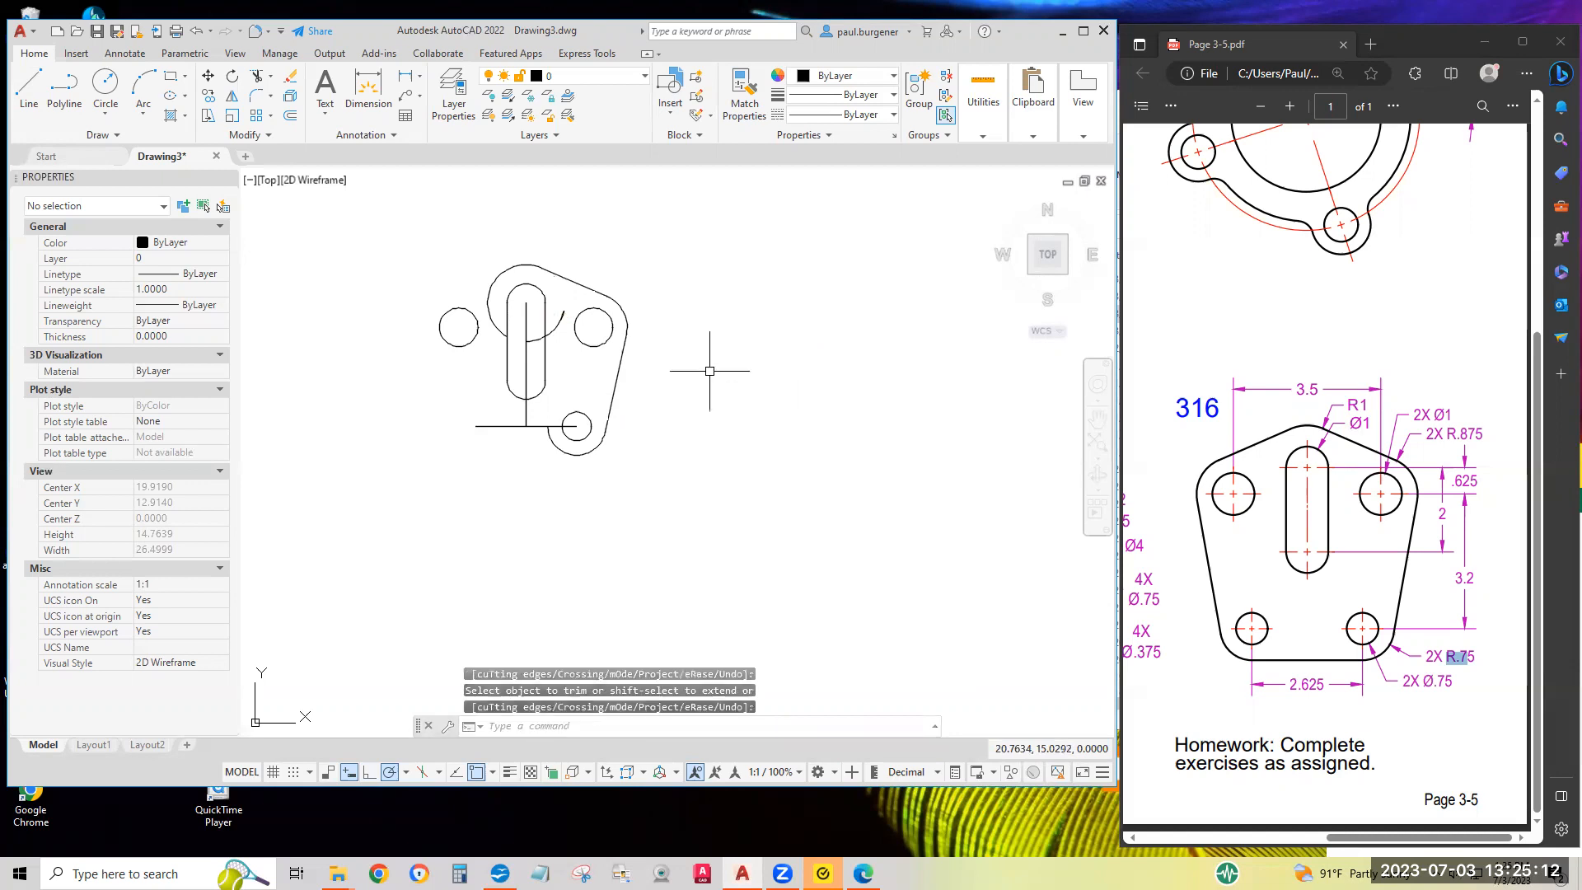
Mirror the right-hand outline and its two holes about the vertical centreline, leaving out the top R1 arc and keeping the source objects.
click(234, 100)
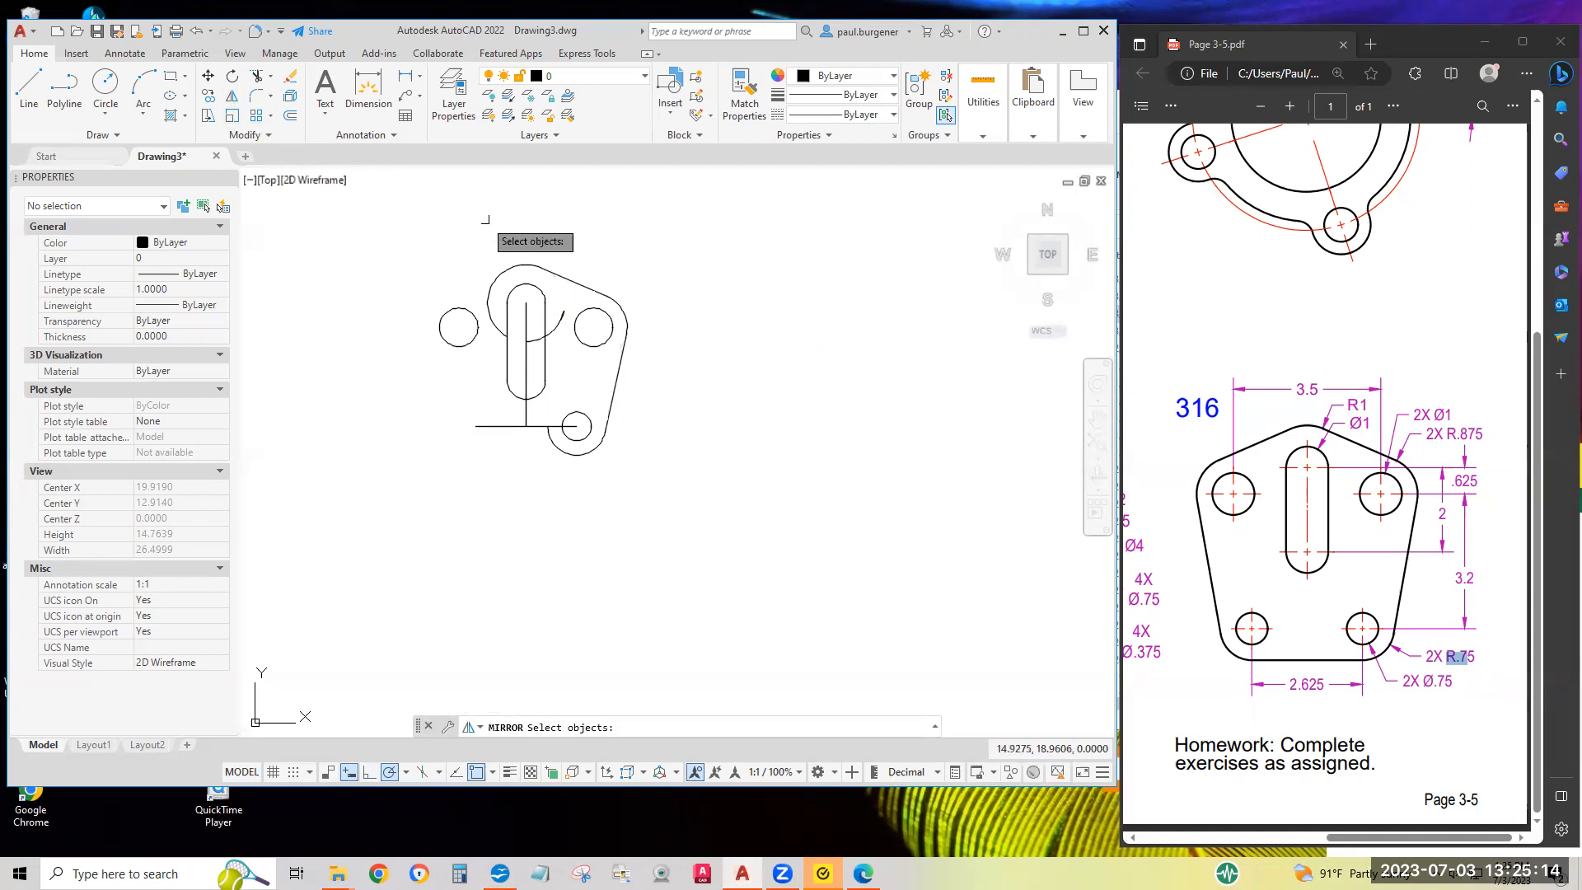
click(525, 264)
click(520, 265)
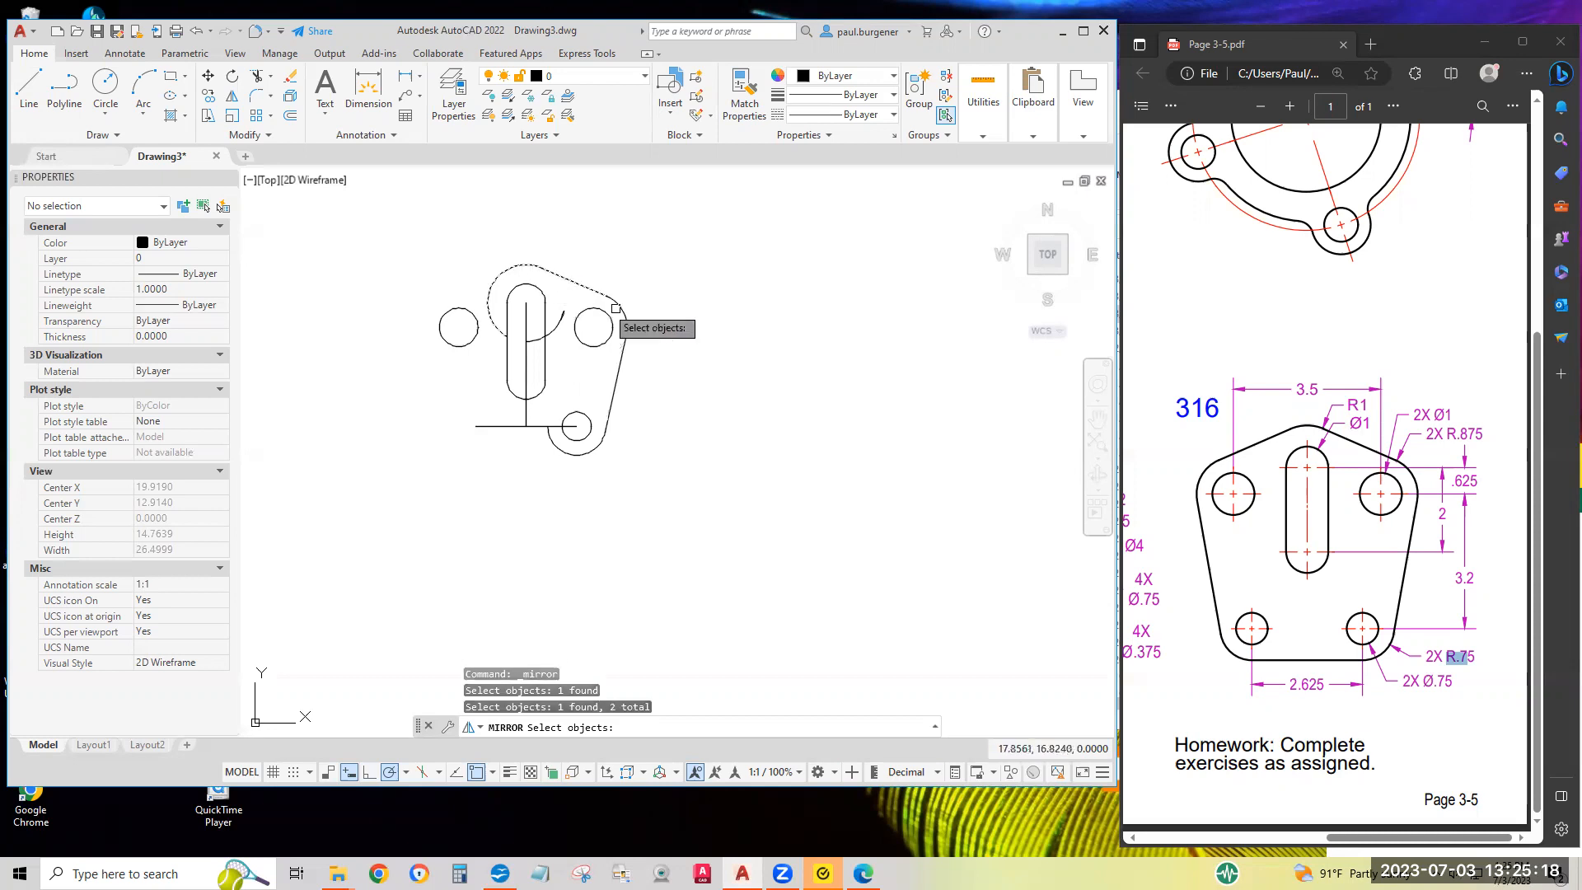
shift+click(515, 268)
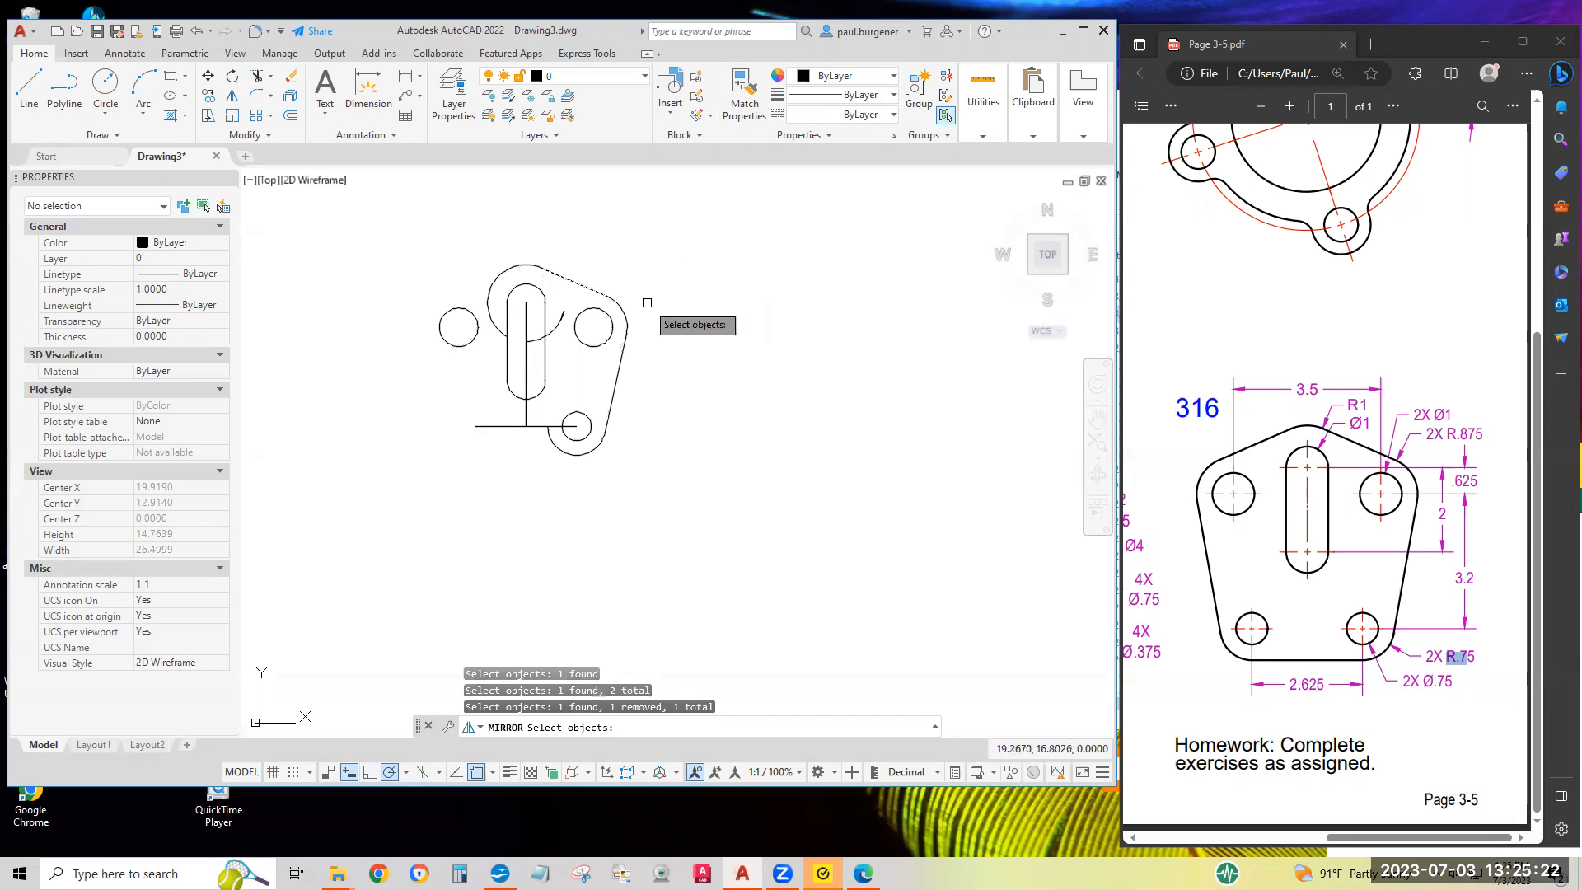
click(632, 261)
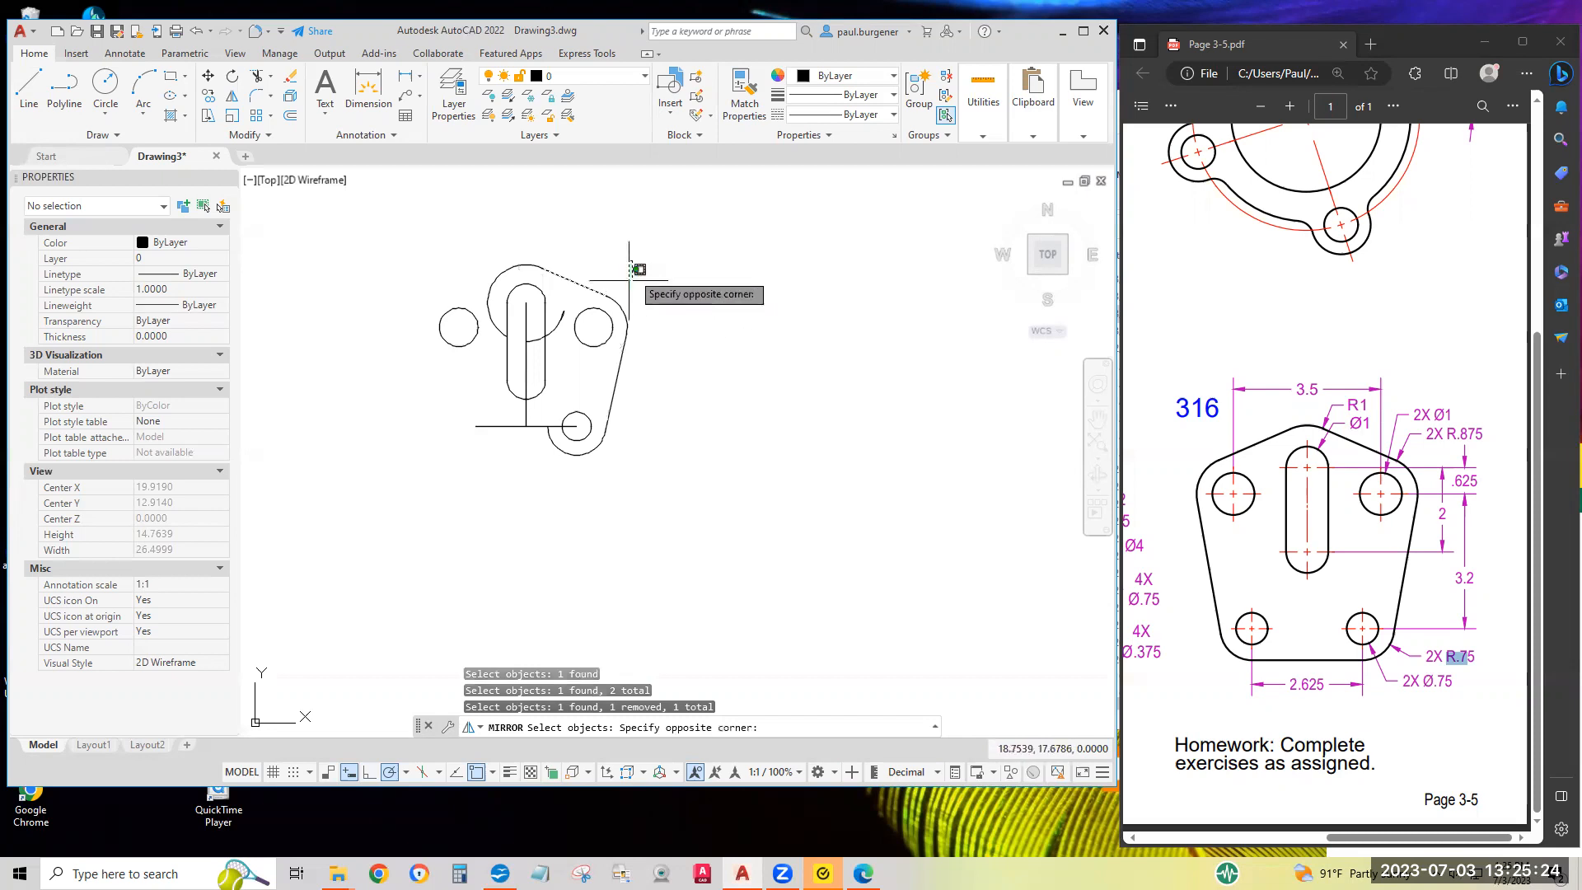
click(585, 468)
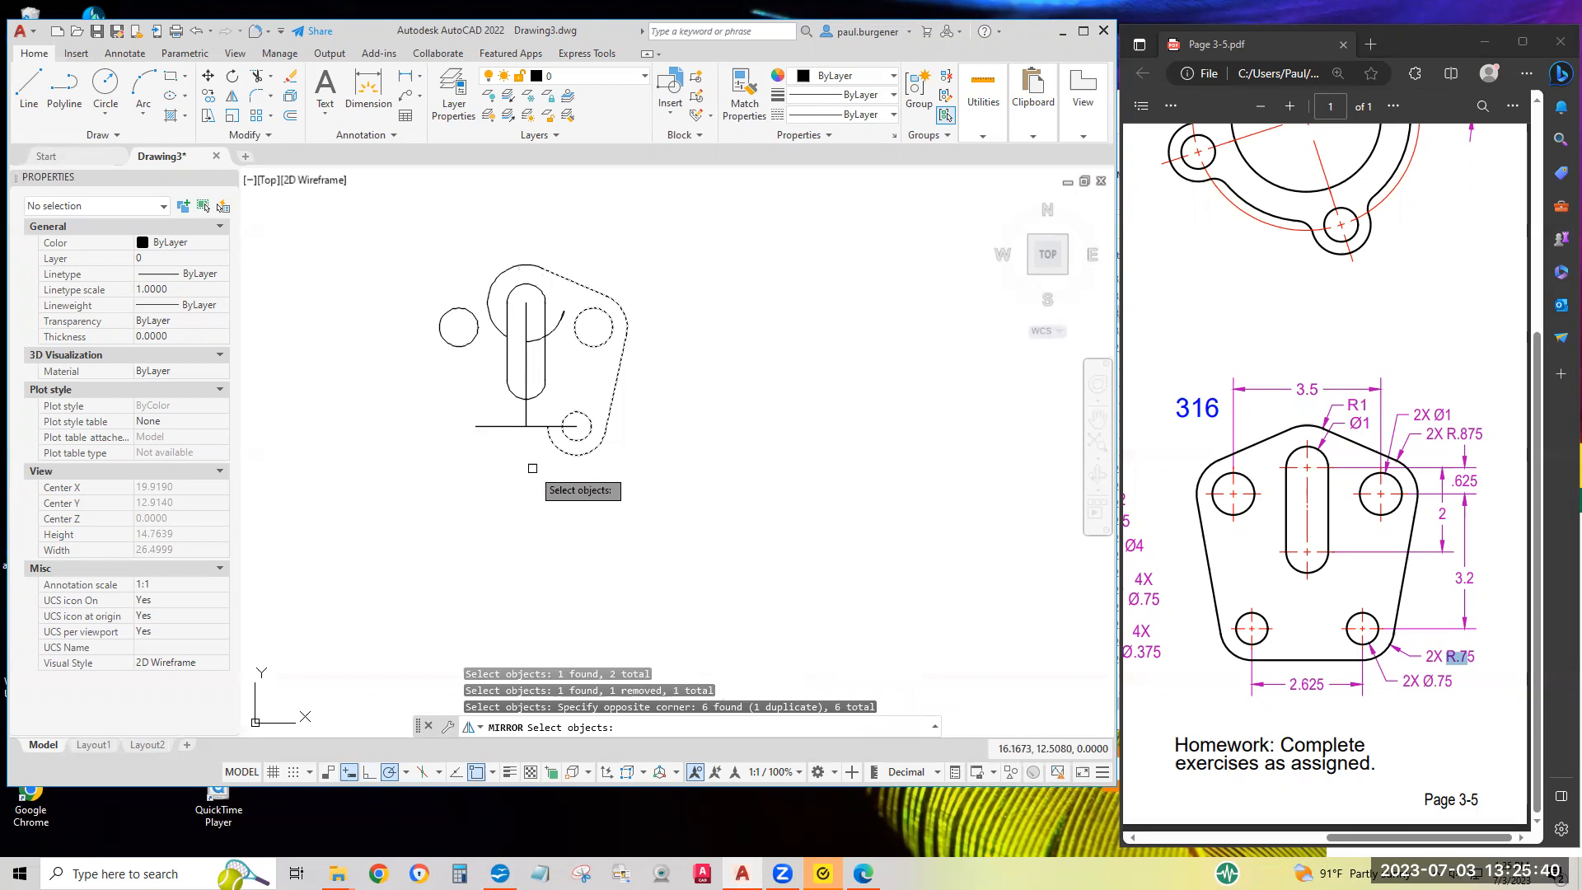
key(Return)
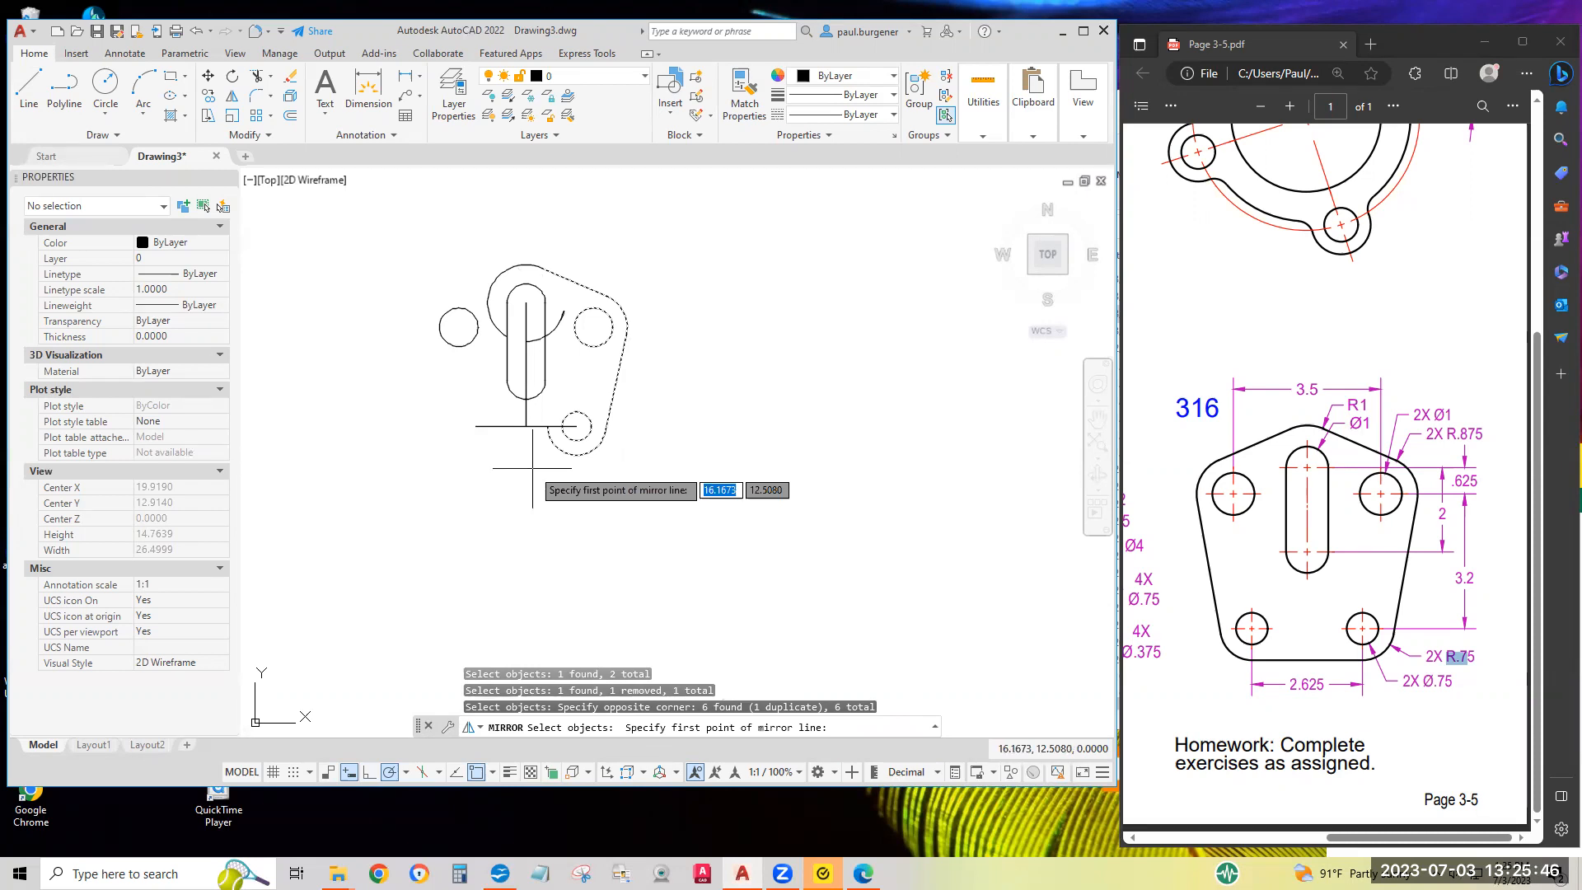
click(525, 426)
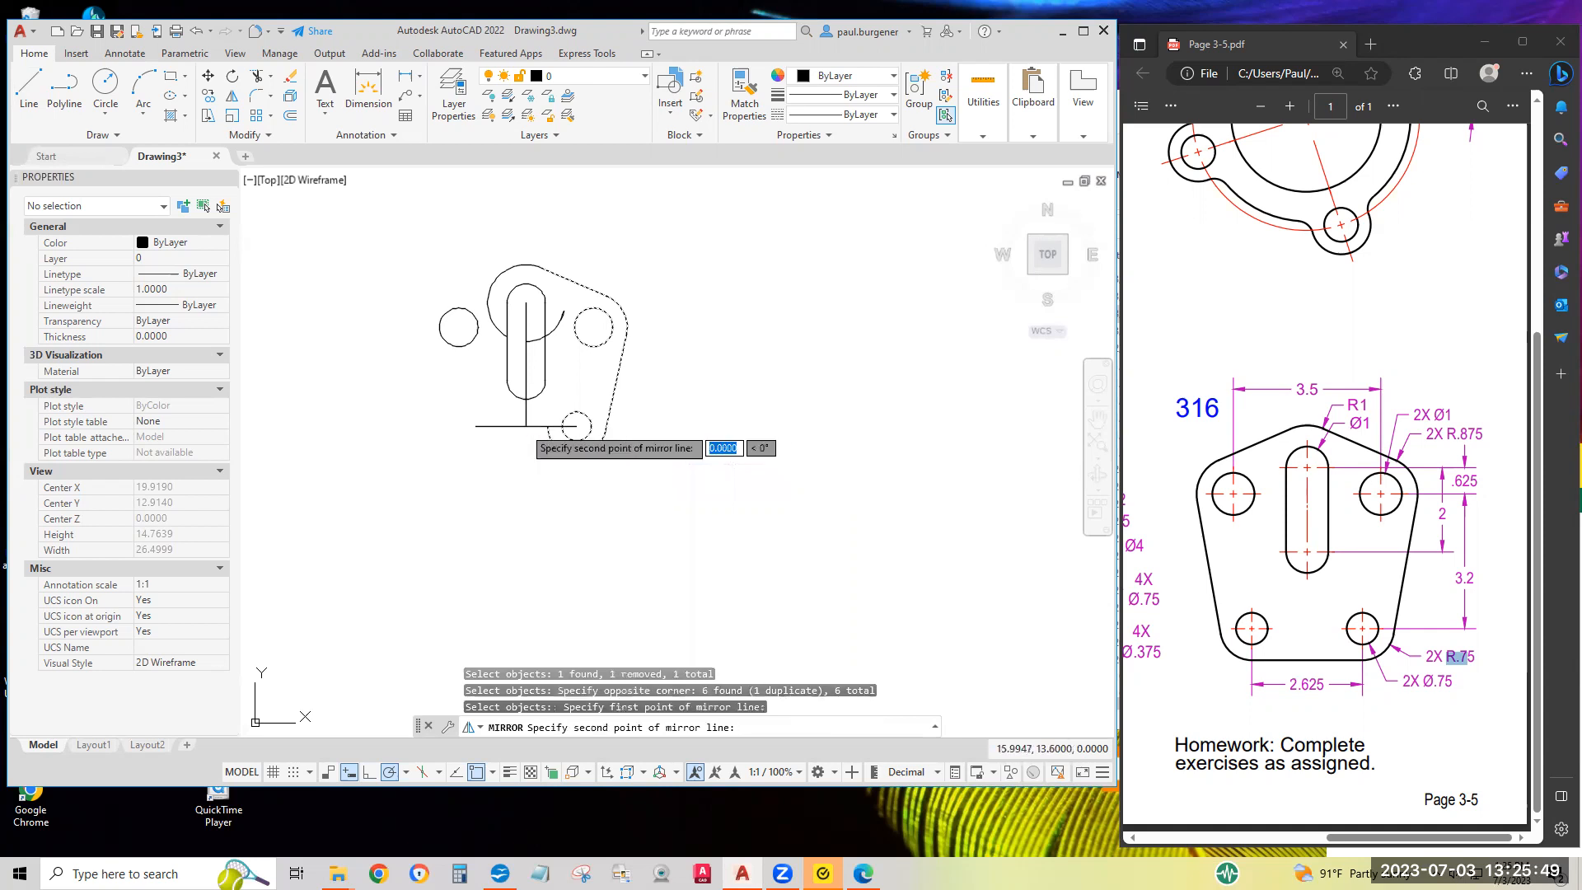
click(526, 473)
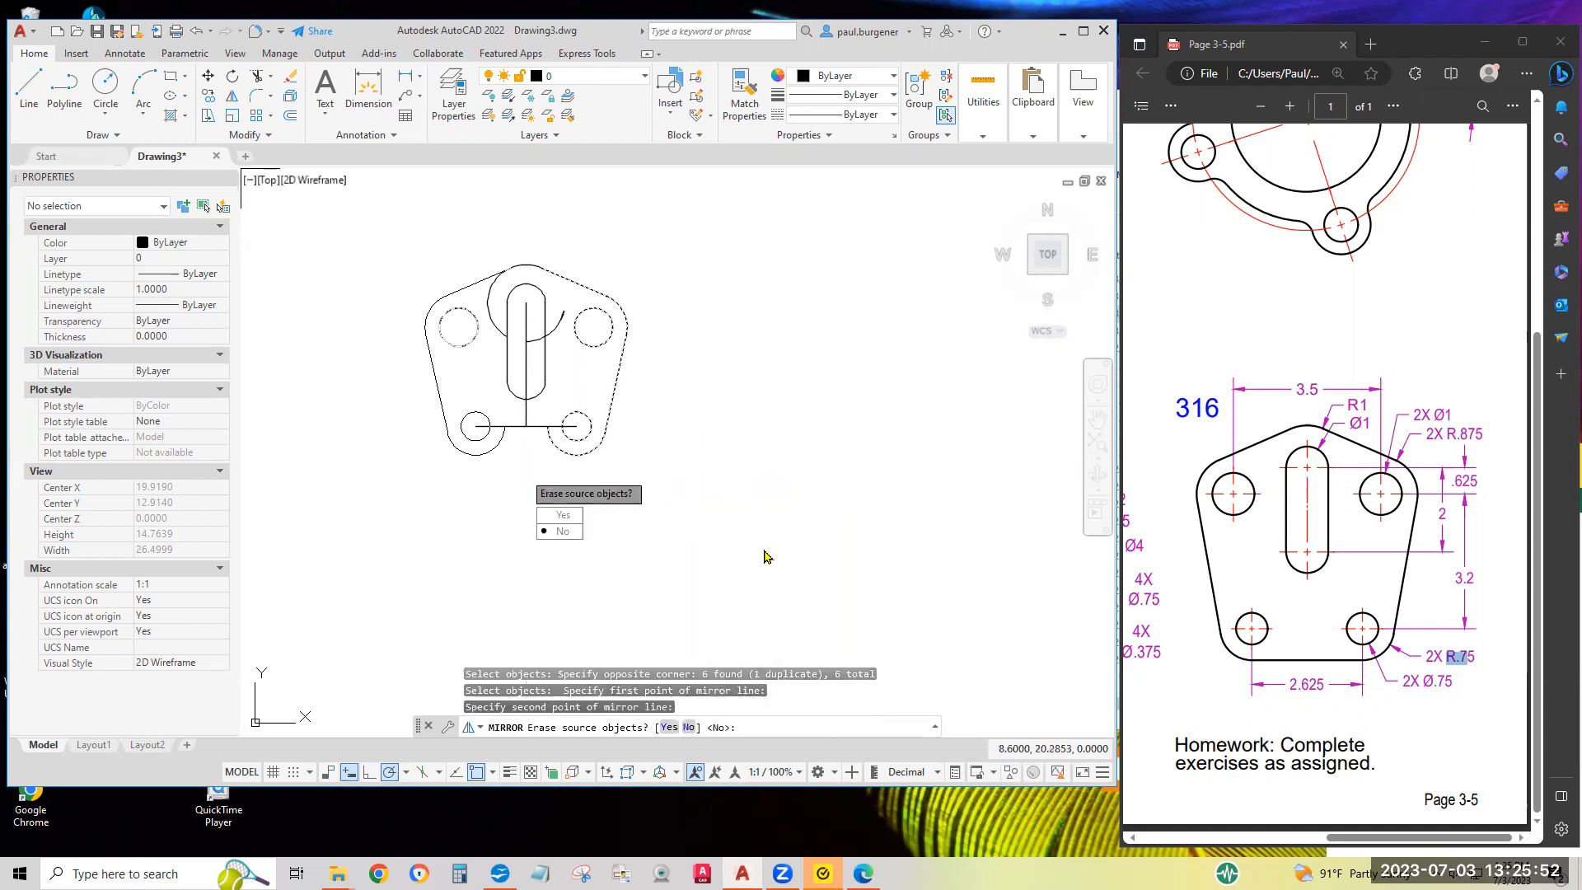
key(Return)
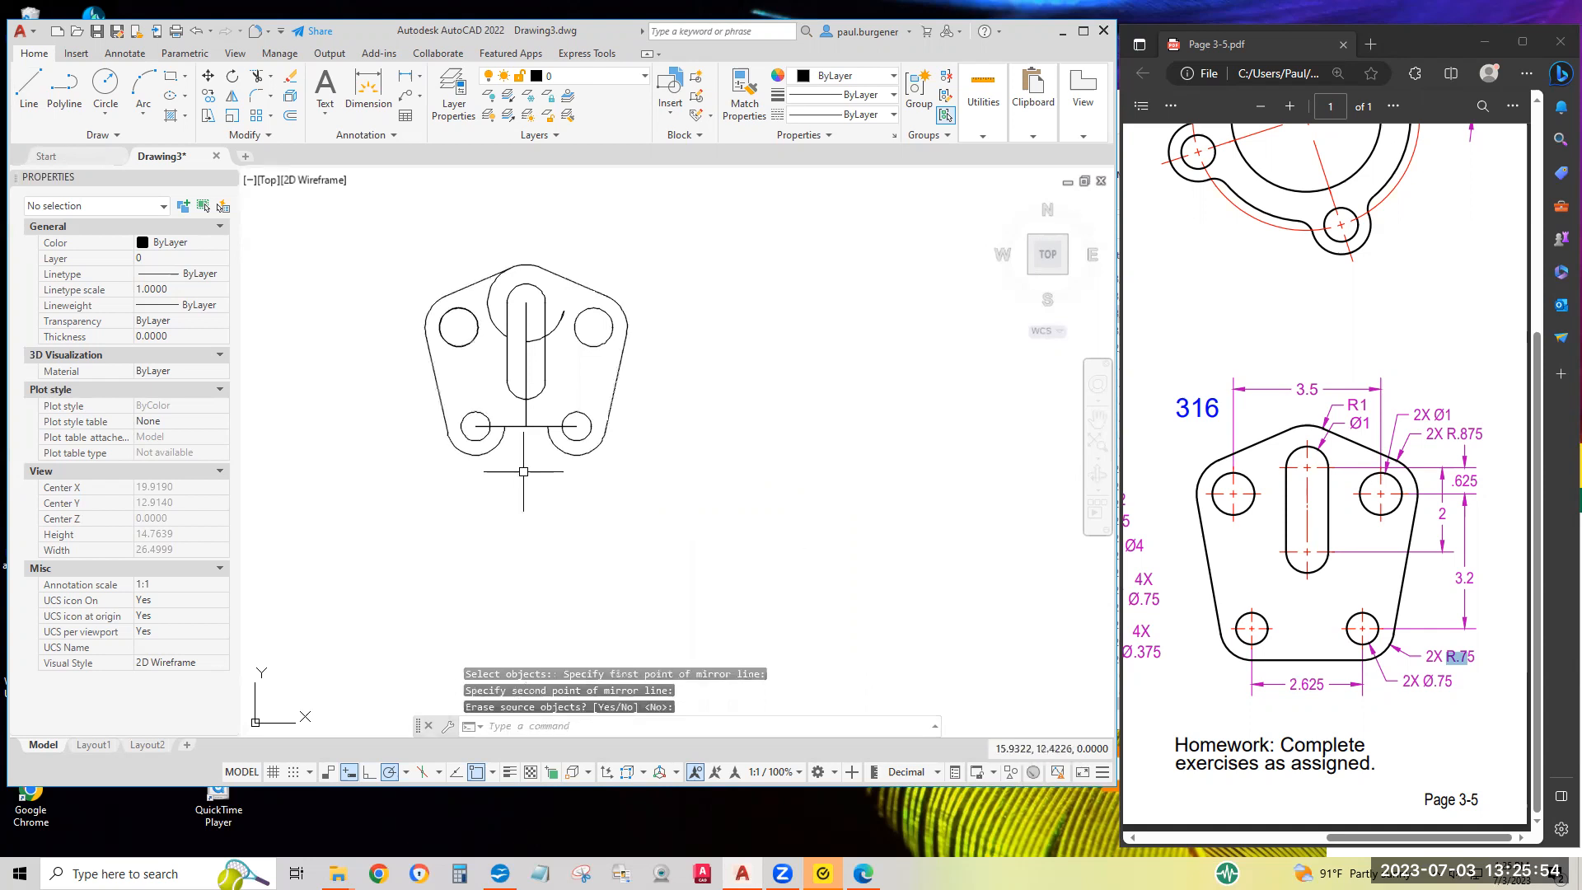
Draw the plate's bottom edge as a line joining the bottom quadrants of the two R.75 arcs.
click(29, 82)
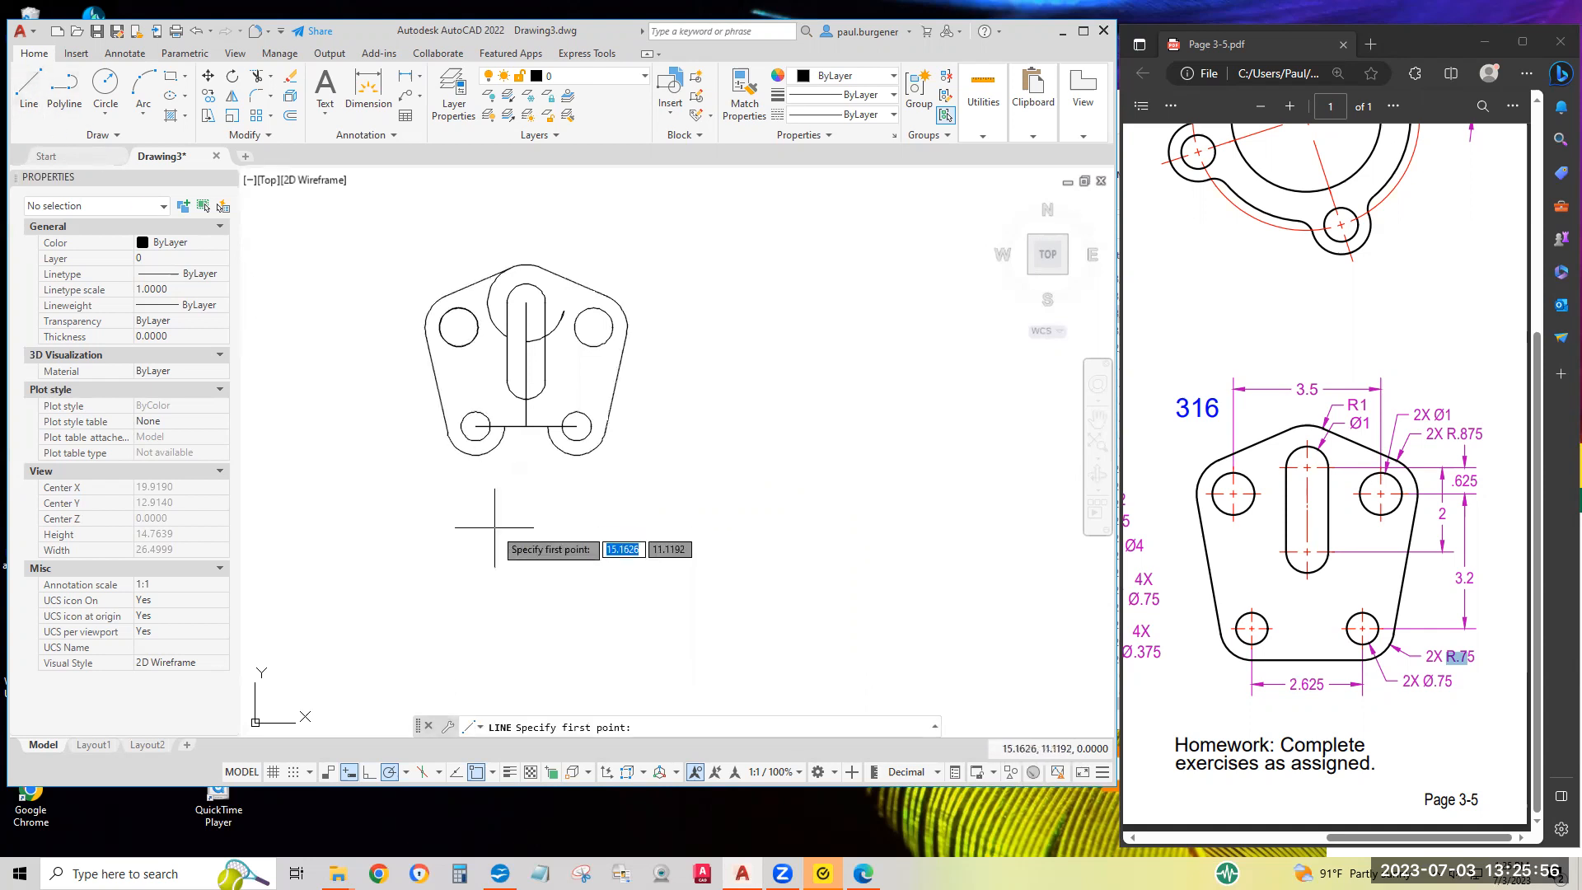
click(576, 454)
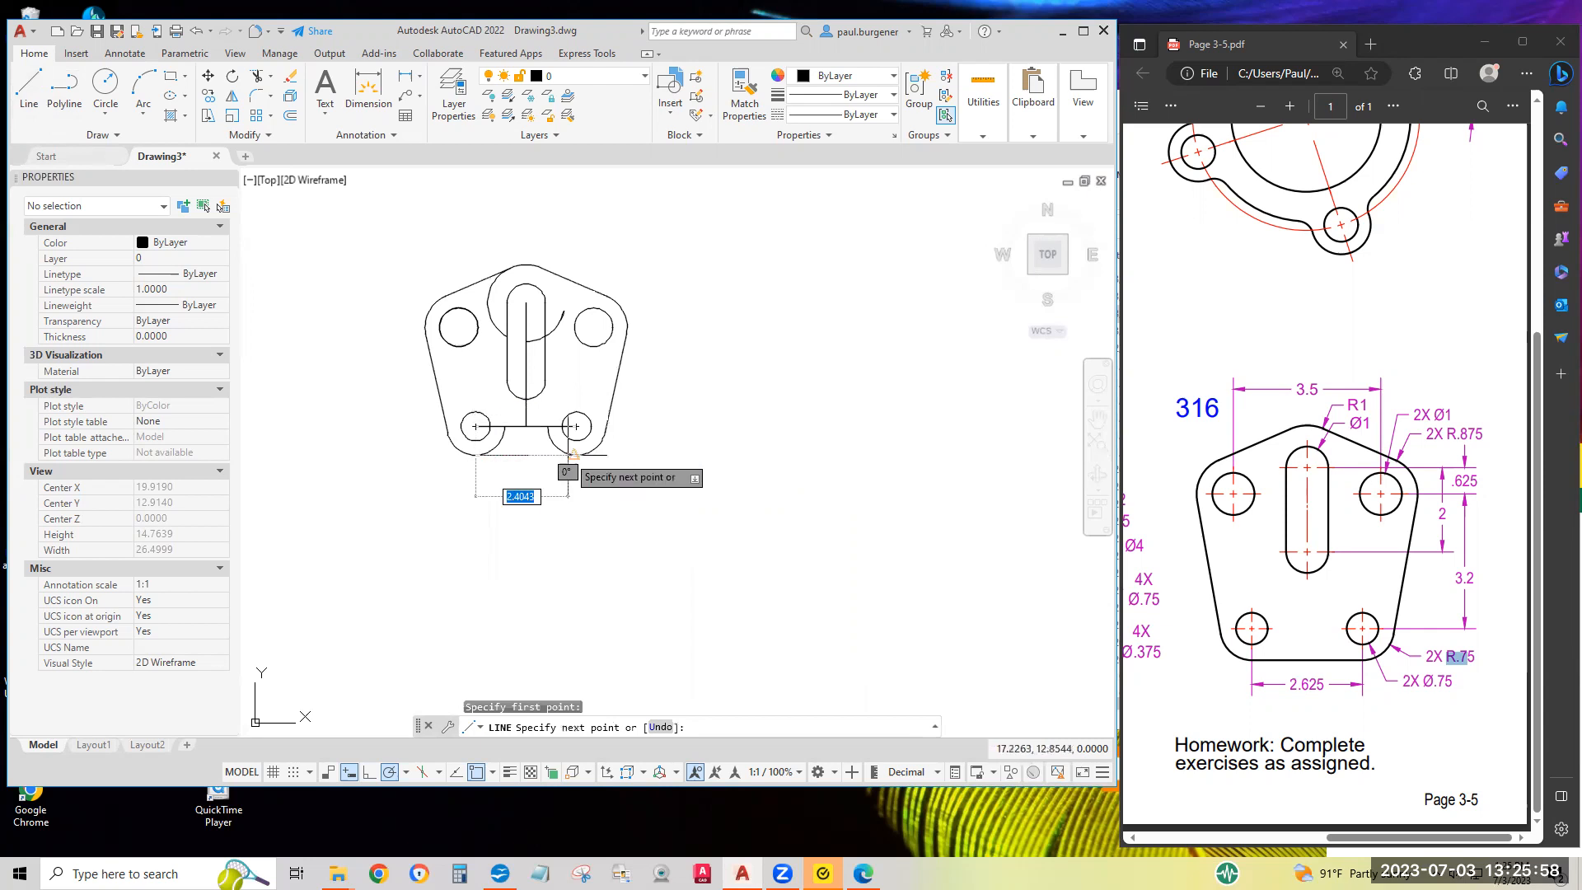
key(Return)
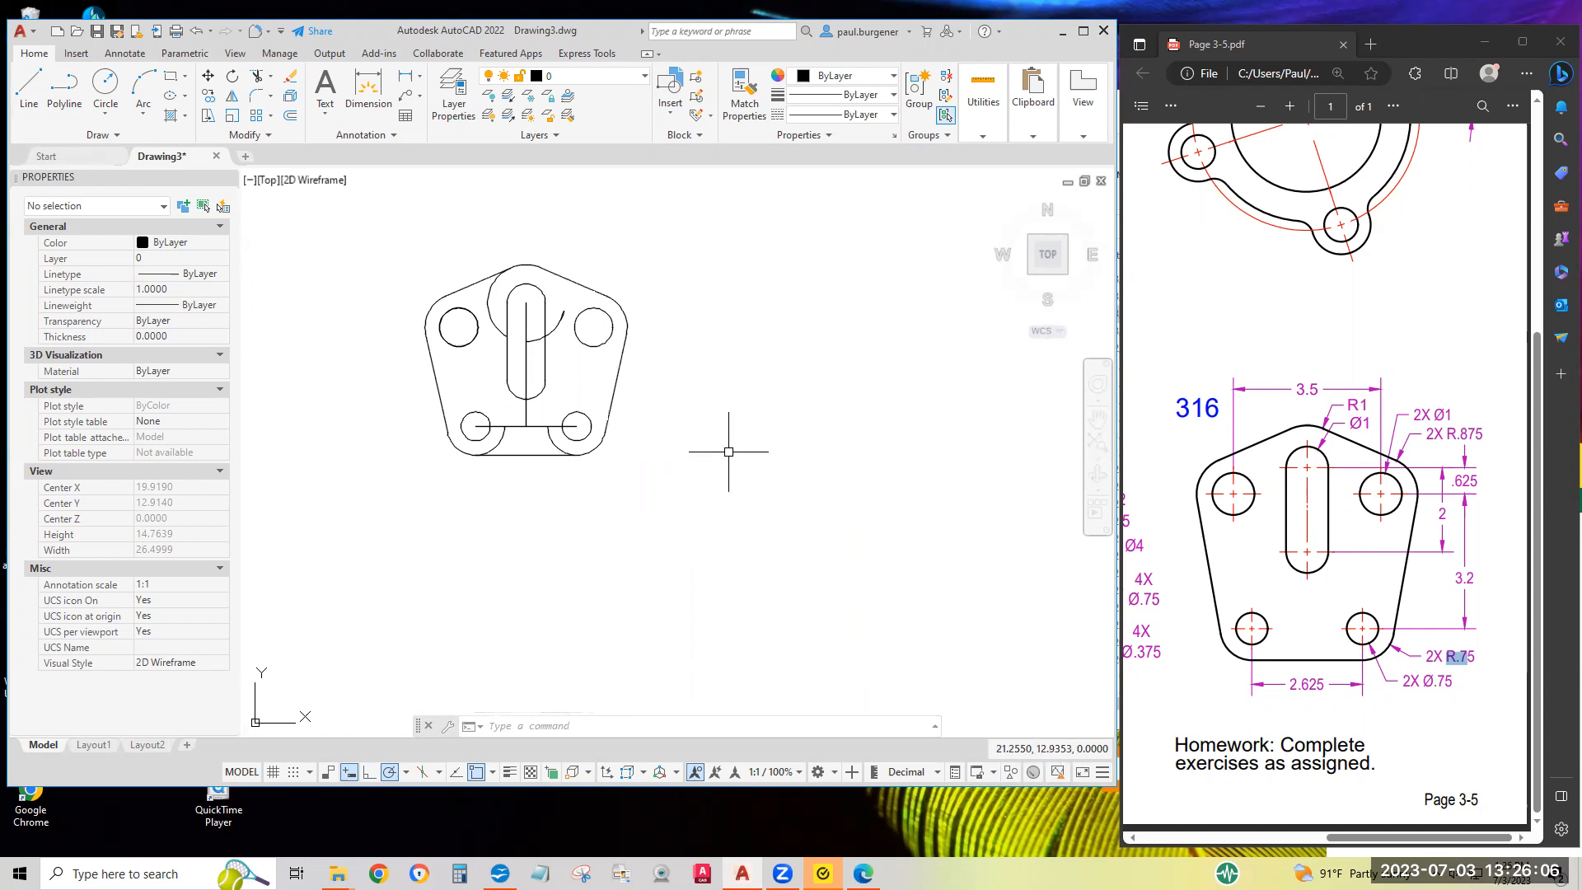
Trim the R1 arc's excess on the left of the slot and the inner ends of both R.75 bottom corner arcs.
click(258, 76)
click(497, 292)
click(499, 440)
click(557, 440)
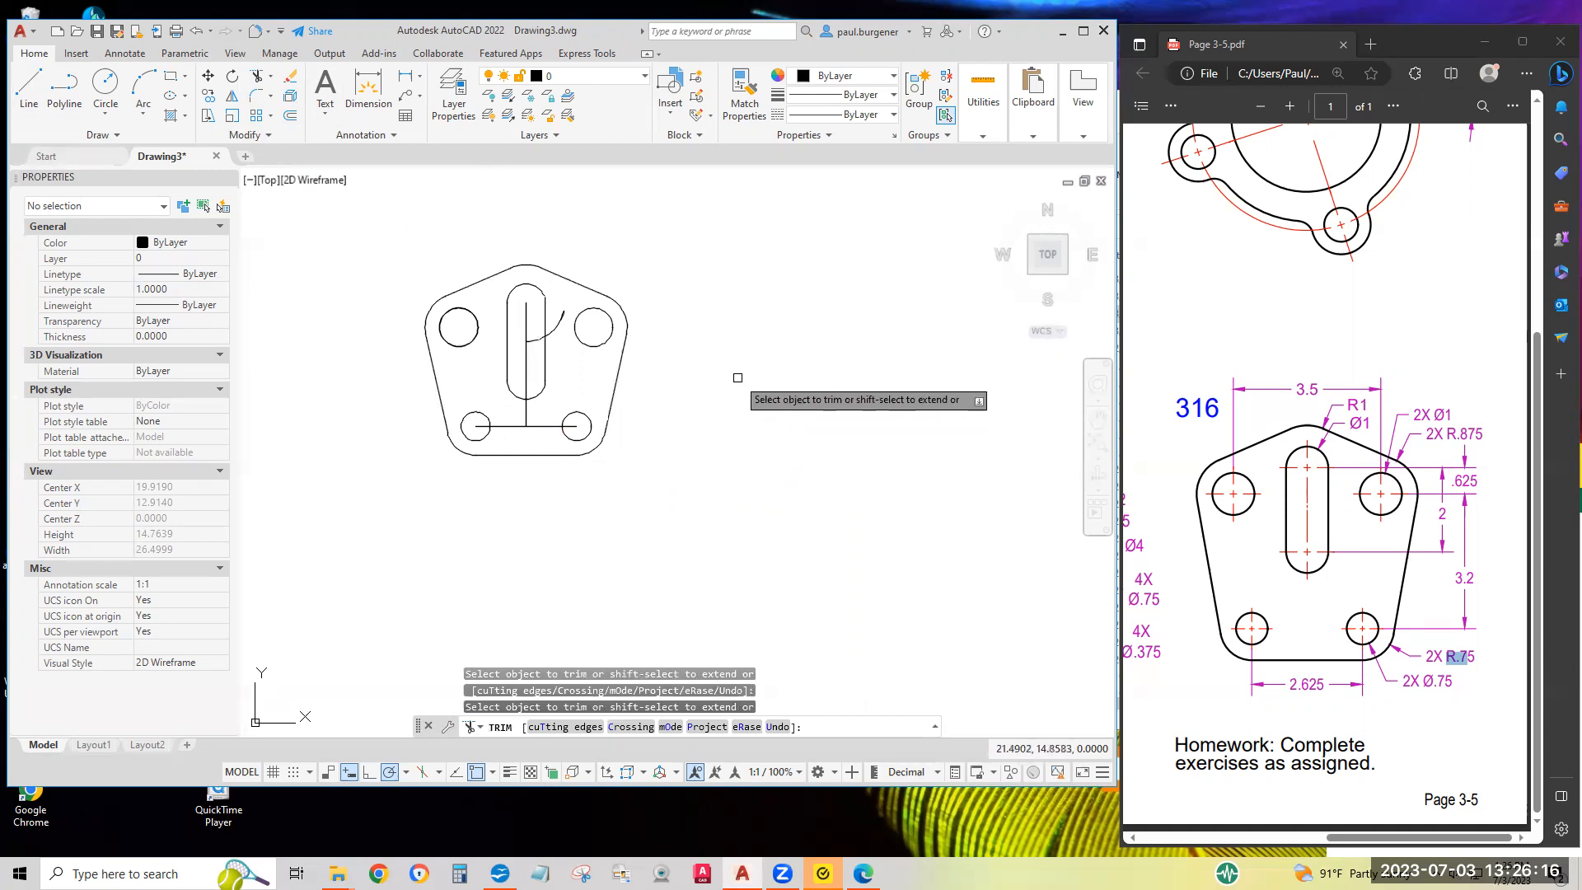
key(Return)
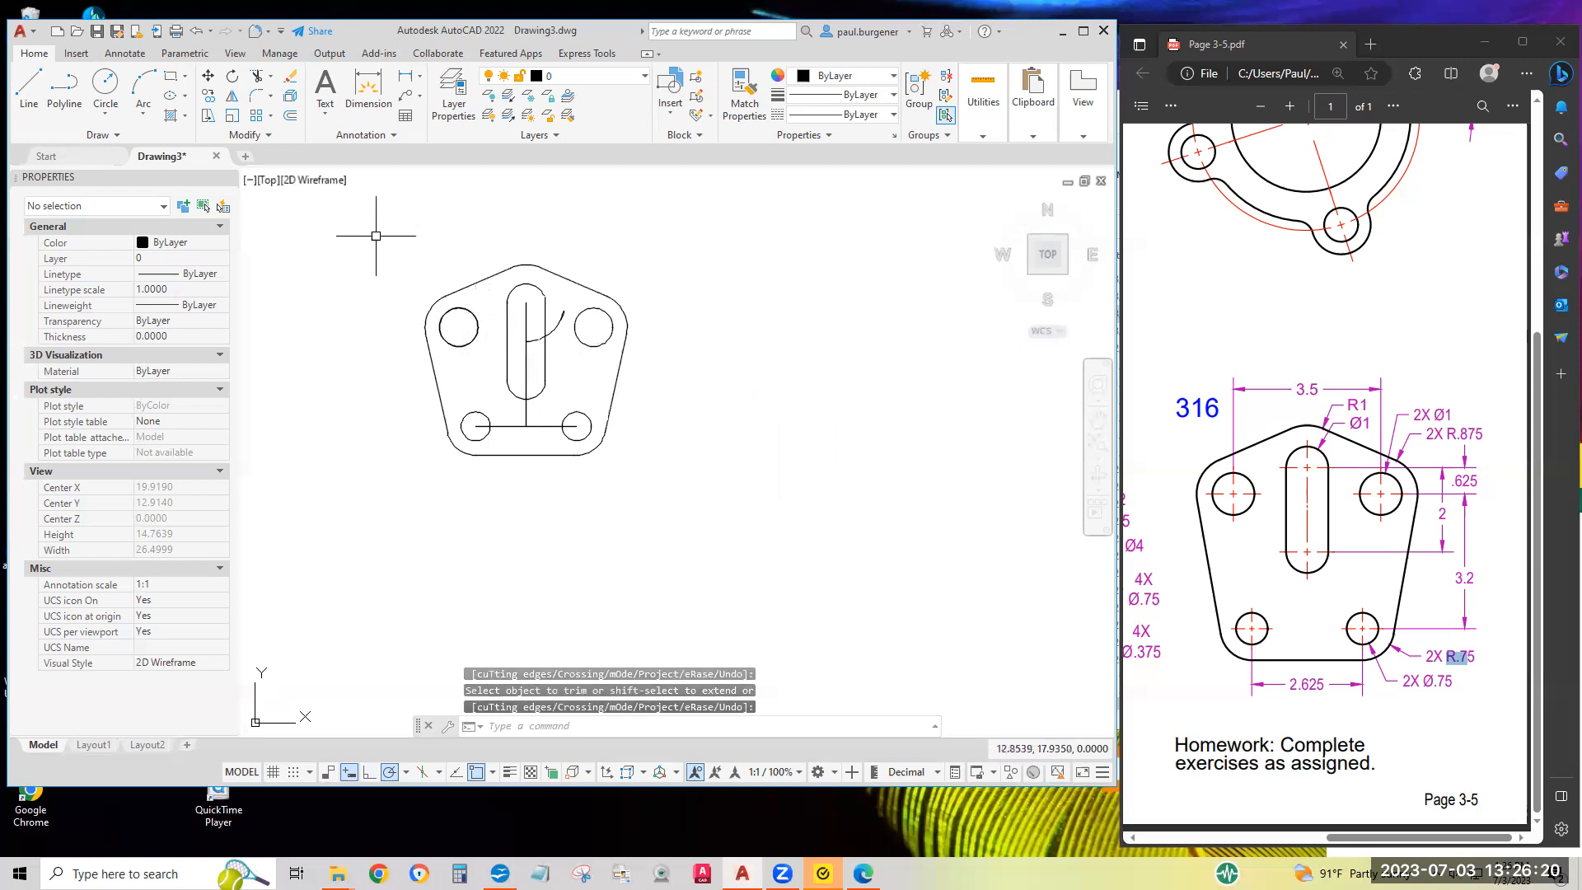
click(290, 75)
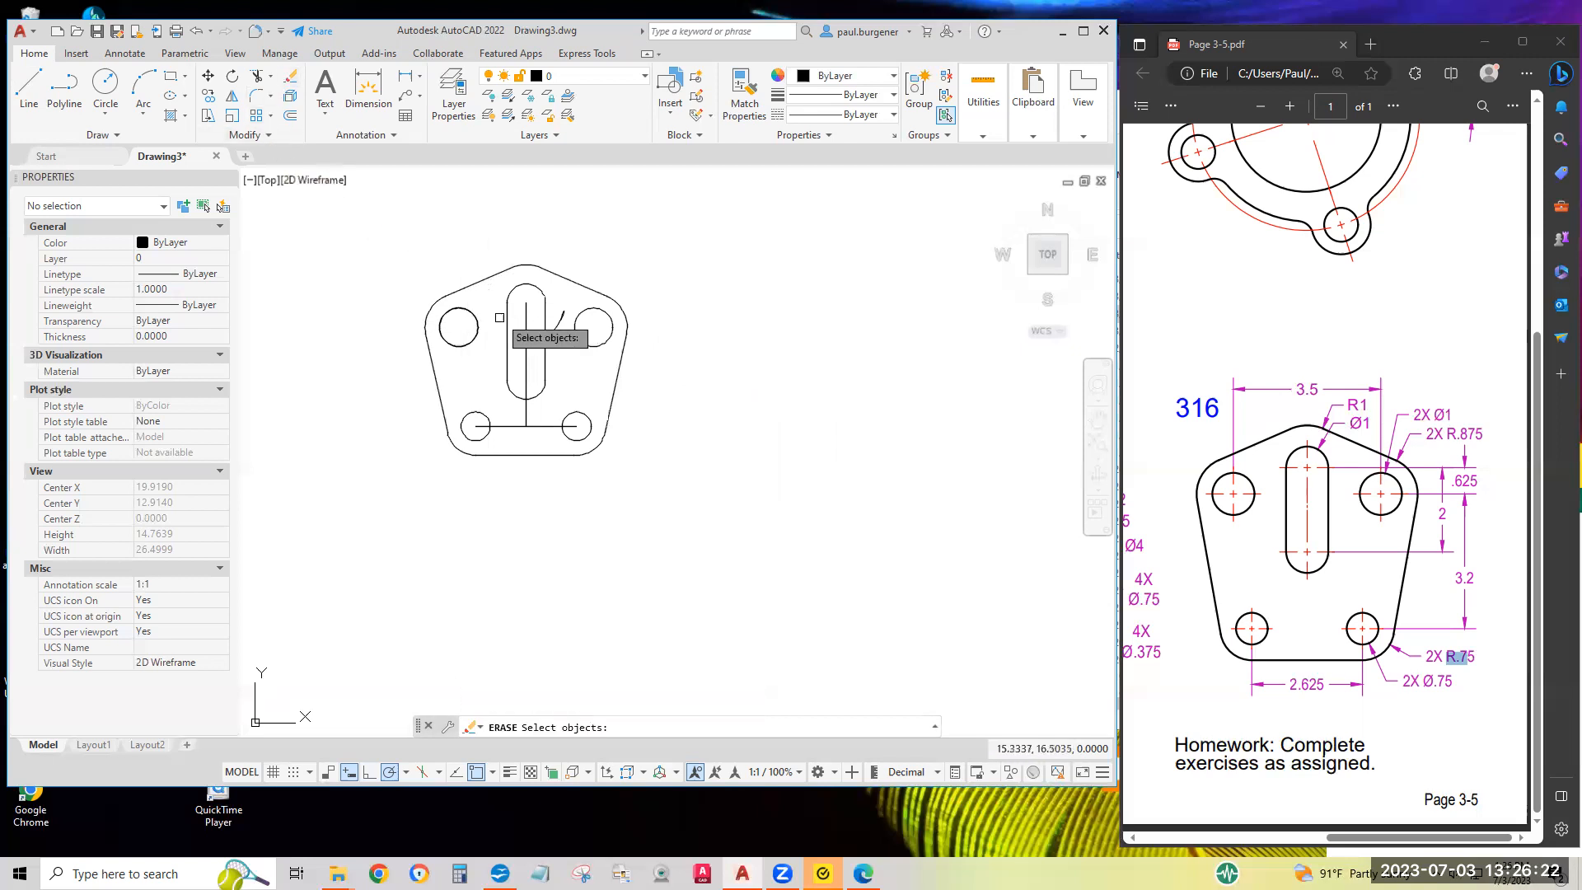
click(489, 348)
click(463, 330)
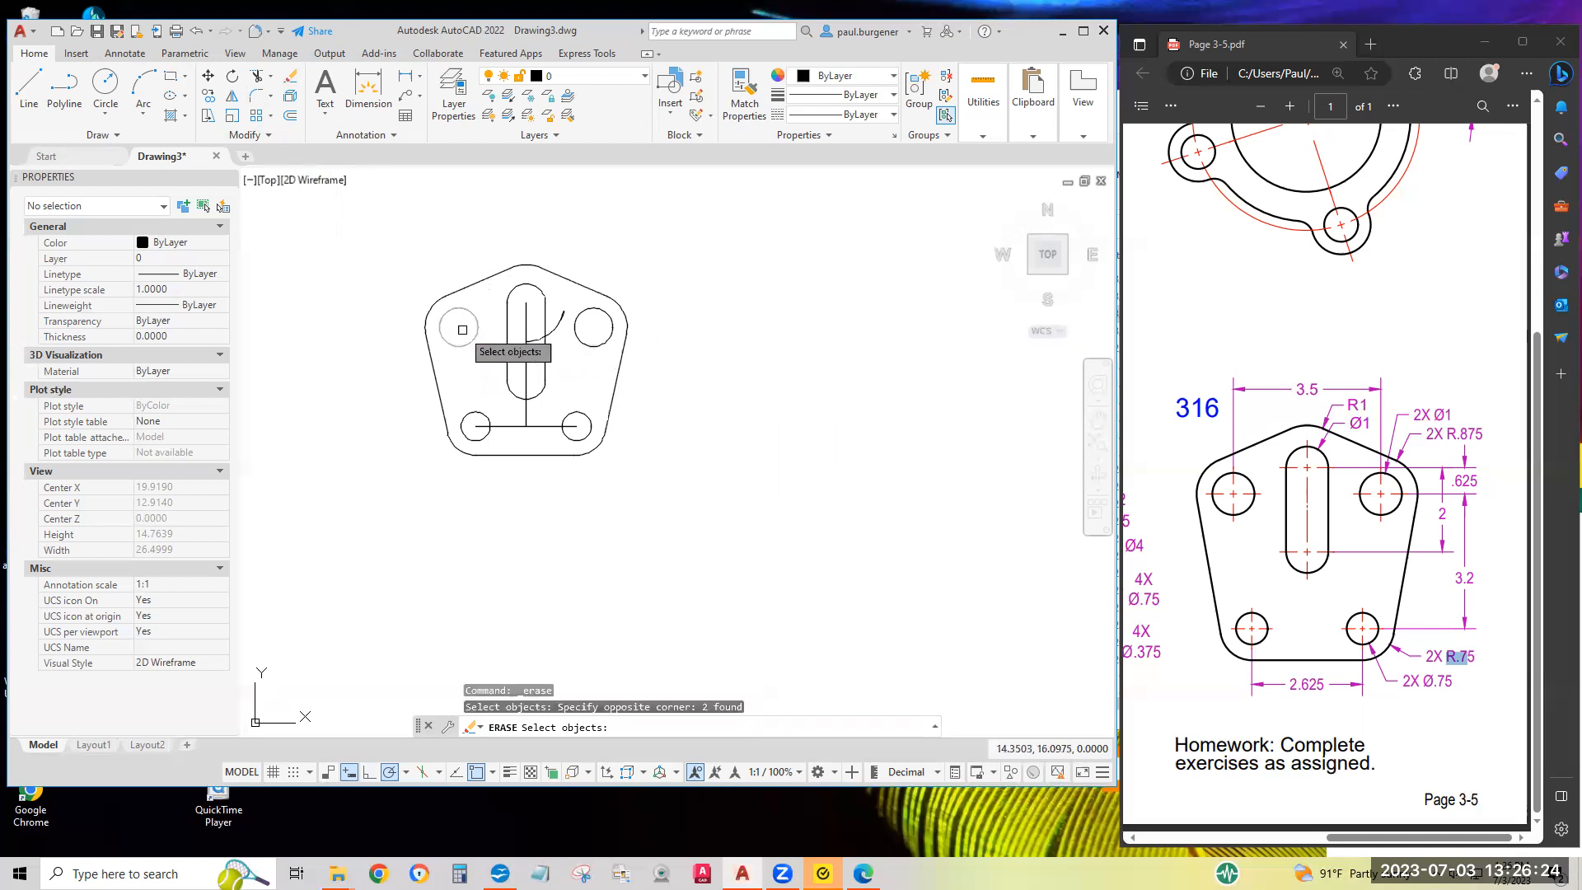
scroll(489, 366, down, 2)
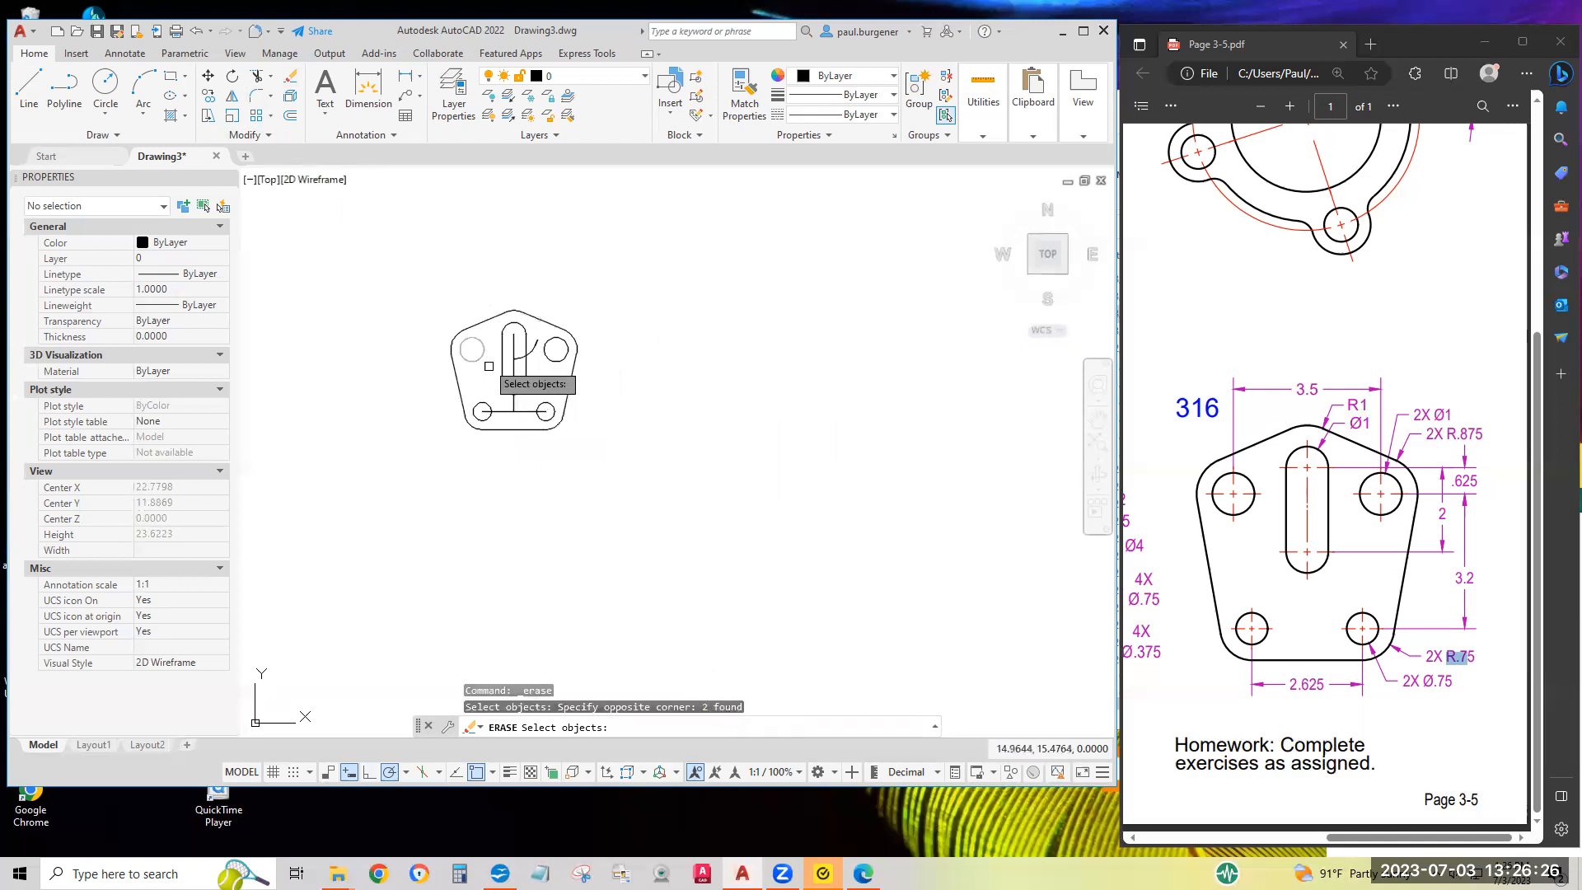
key(Escape)
key(Escape)
Erase the duplicate Ø1 circle at the upper-left hole, checking that one circle remains there.
scroll(486, 364, up, 6)
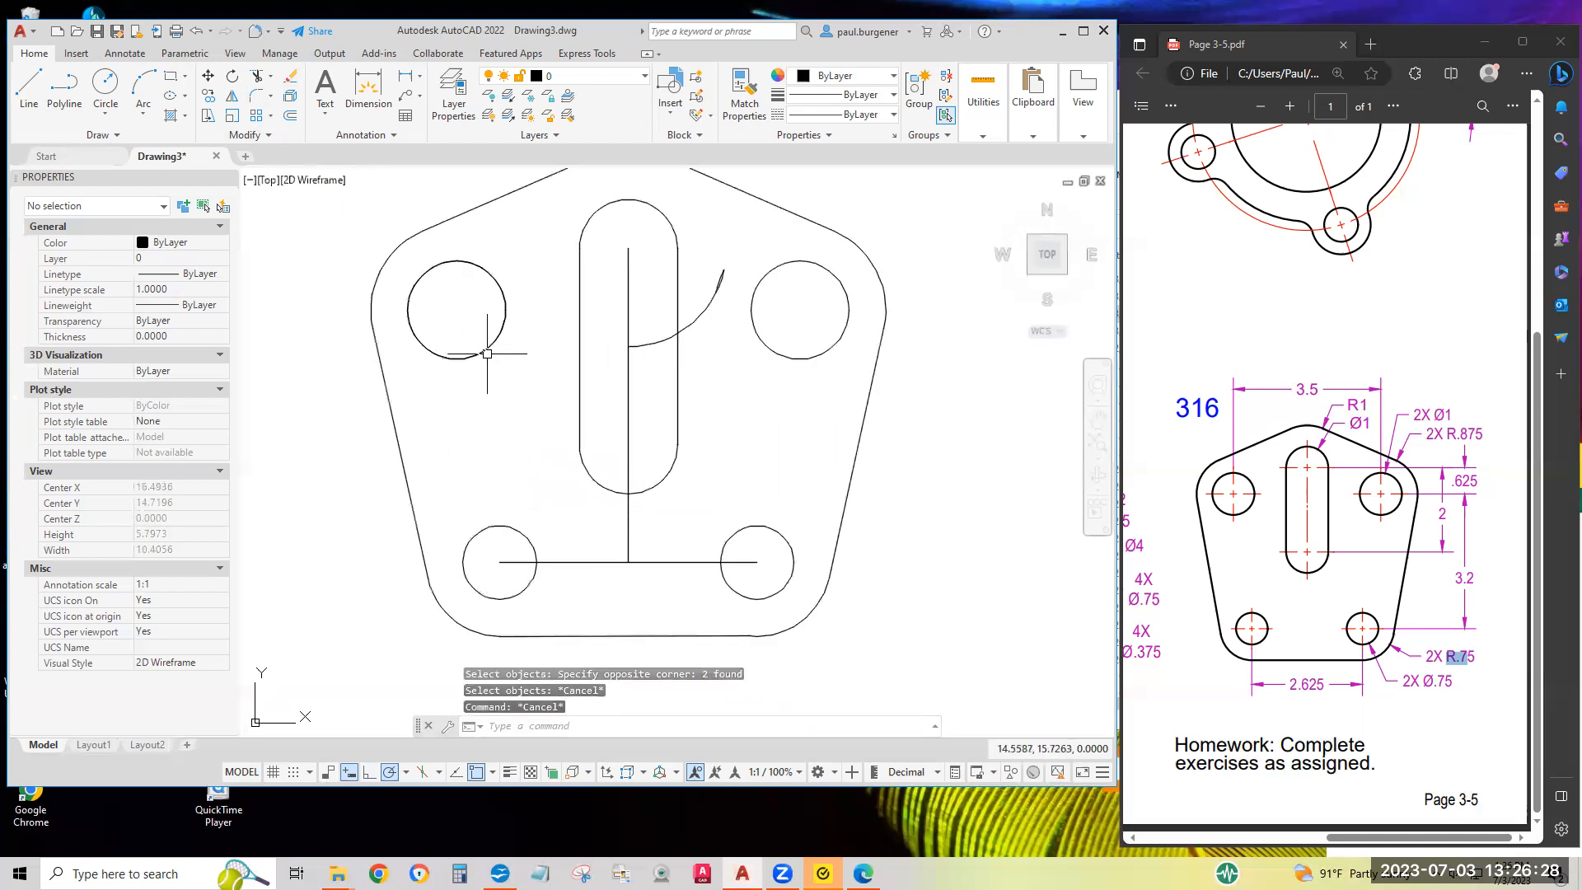
click(288, 79)
click(485, 259)
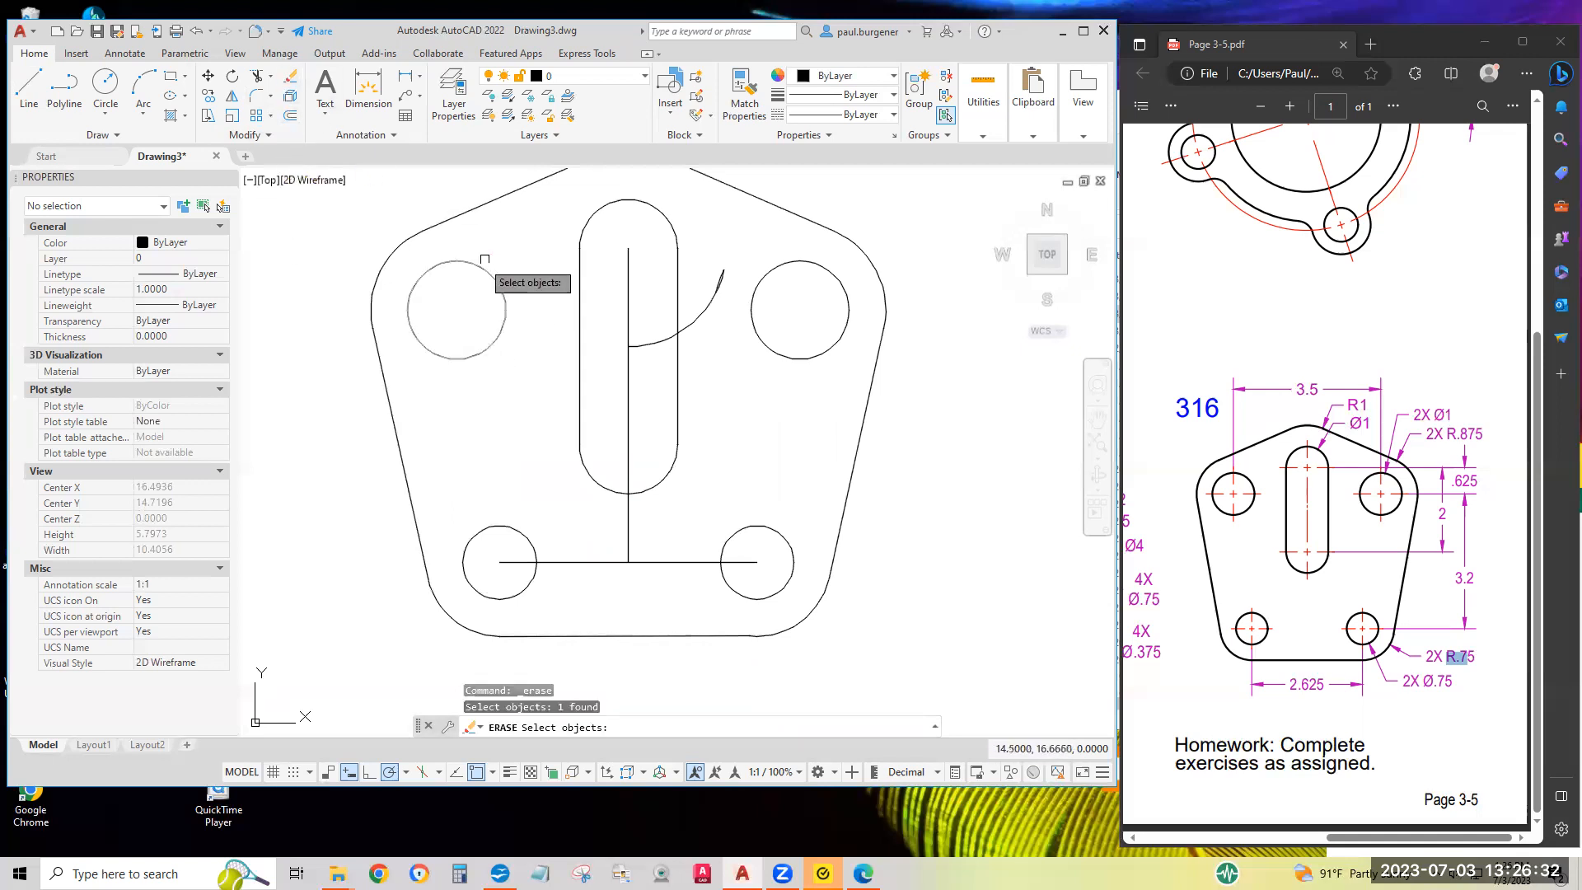
key(Return)
click(494, 273)
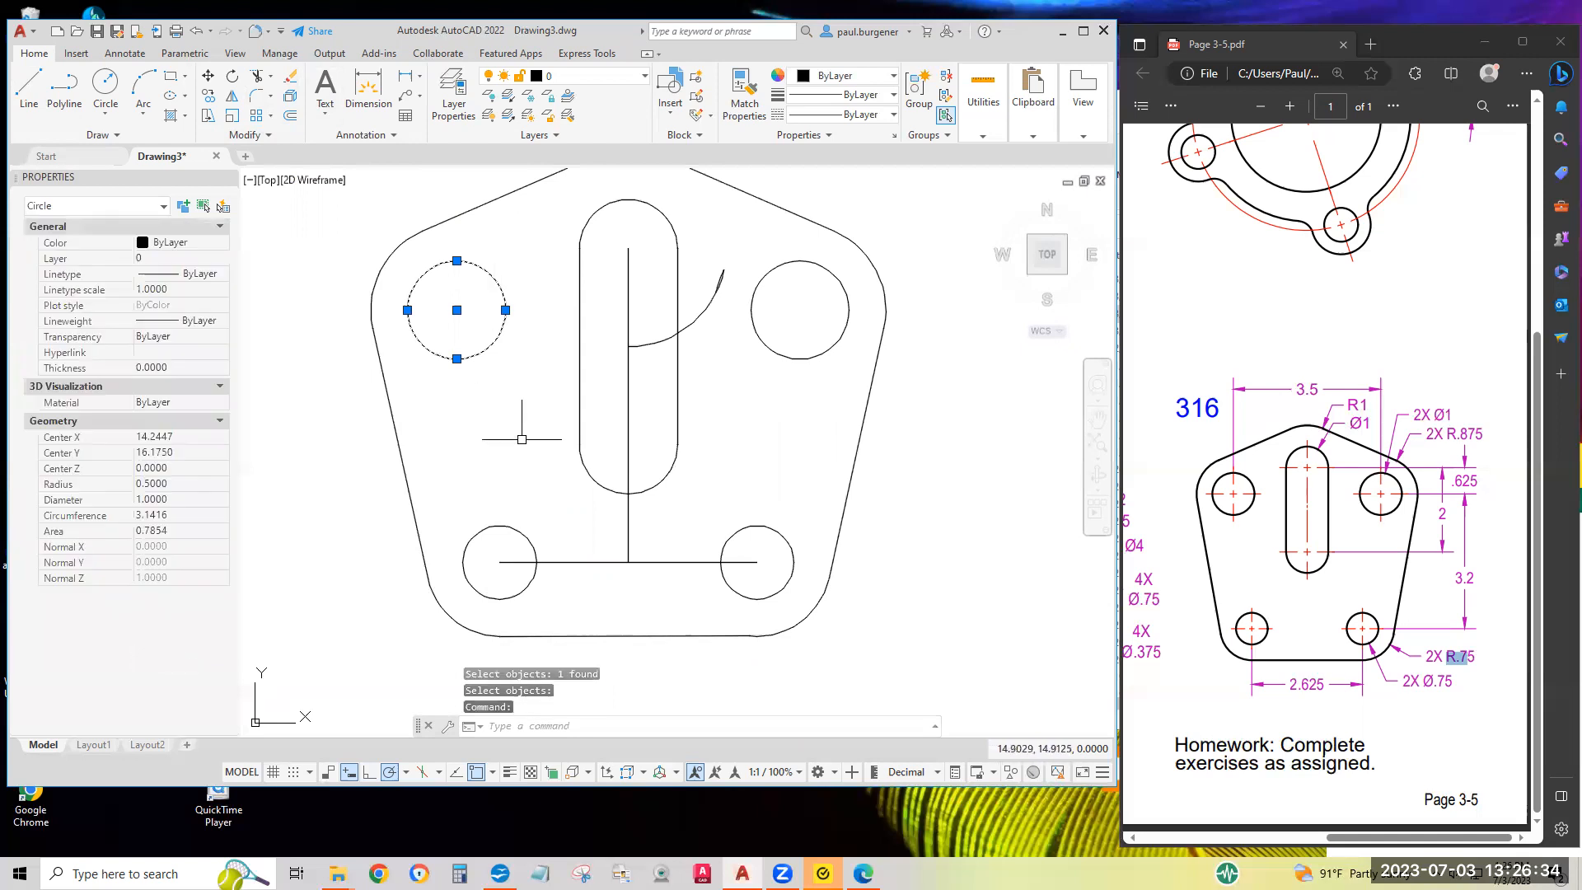
key(Escape)
key(Escape)
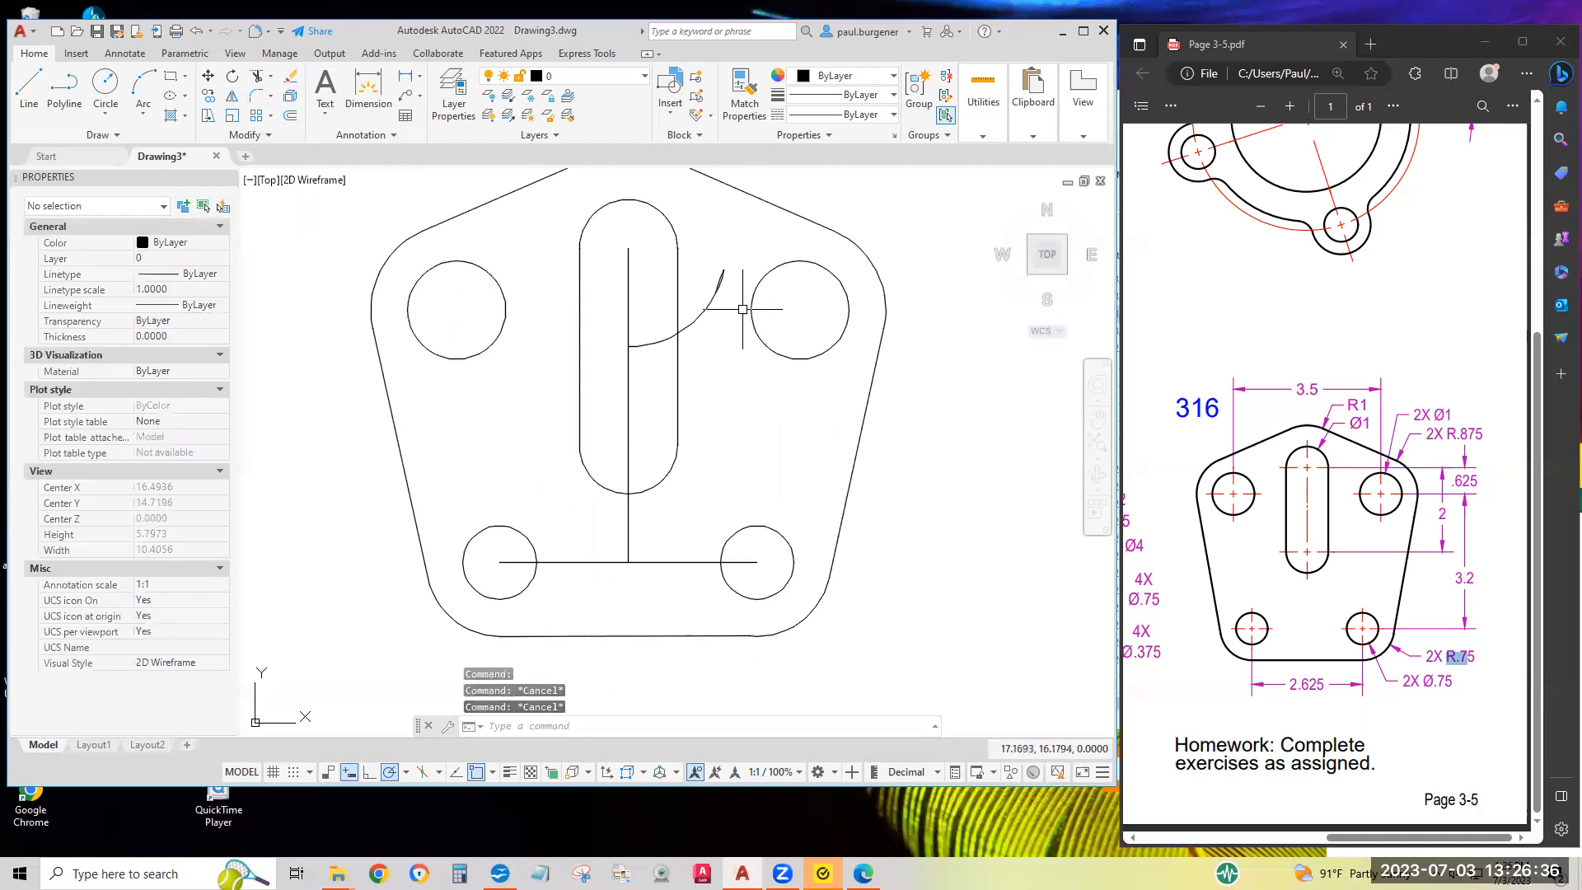
Erase the leftover arc pieces beside the slot along with the vertical and horizontal construction lines.
scroll(743, 309, up, 5)
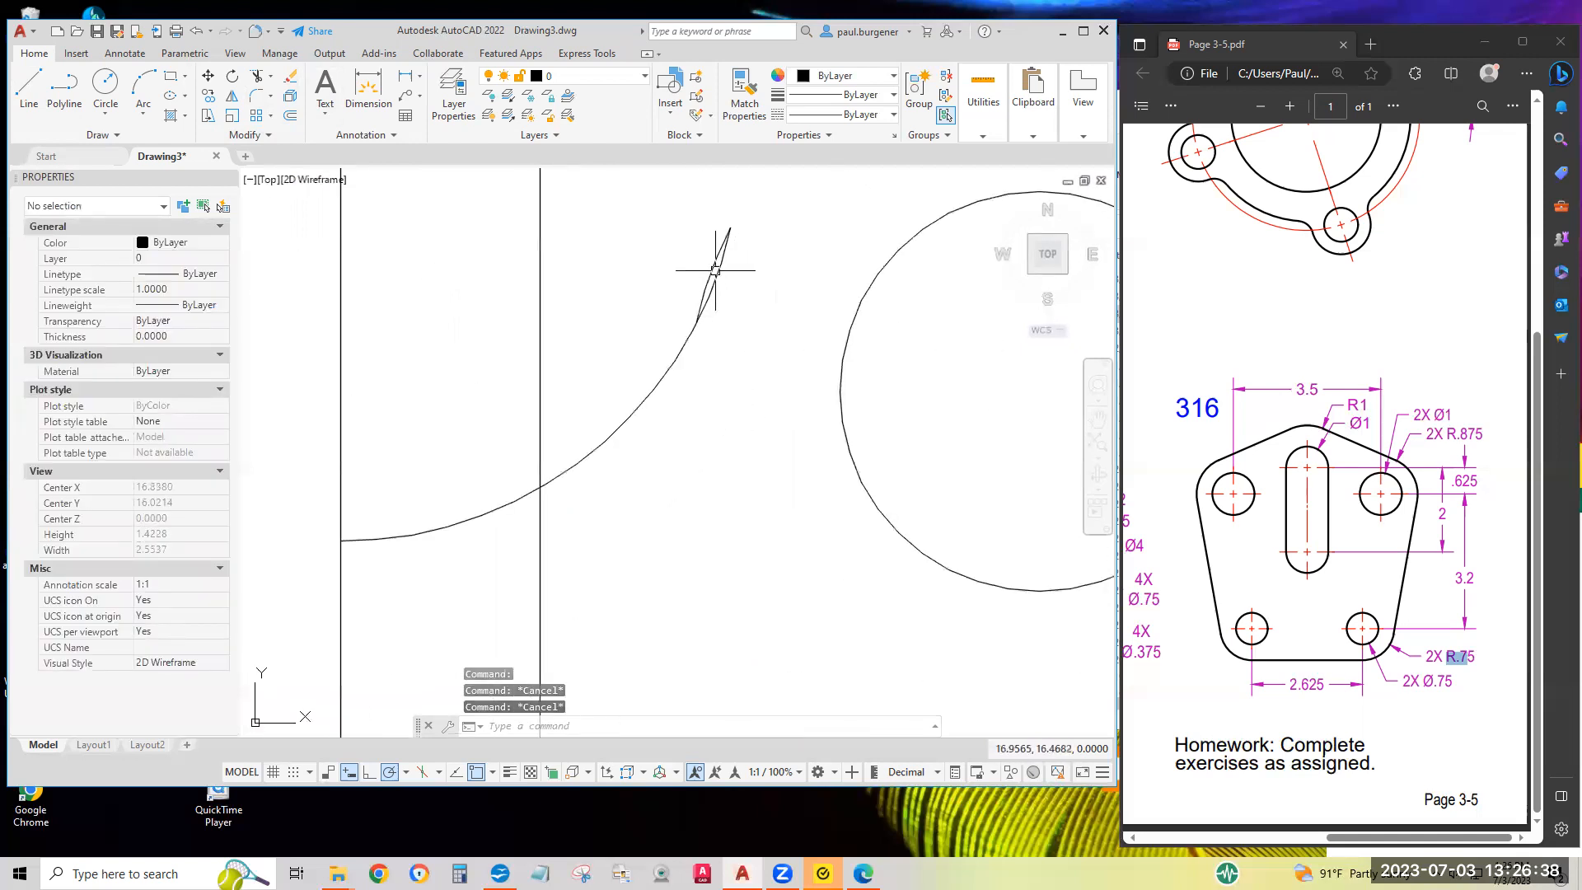
scroll(715, 271, down, 5)
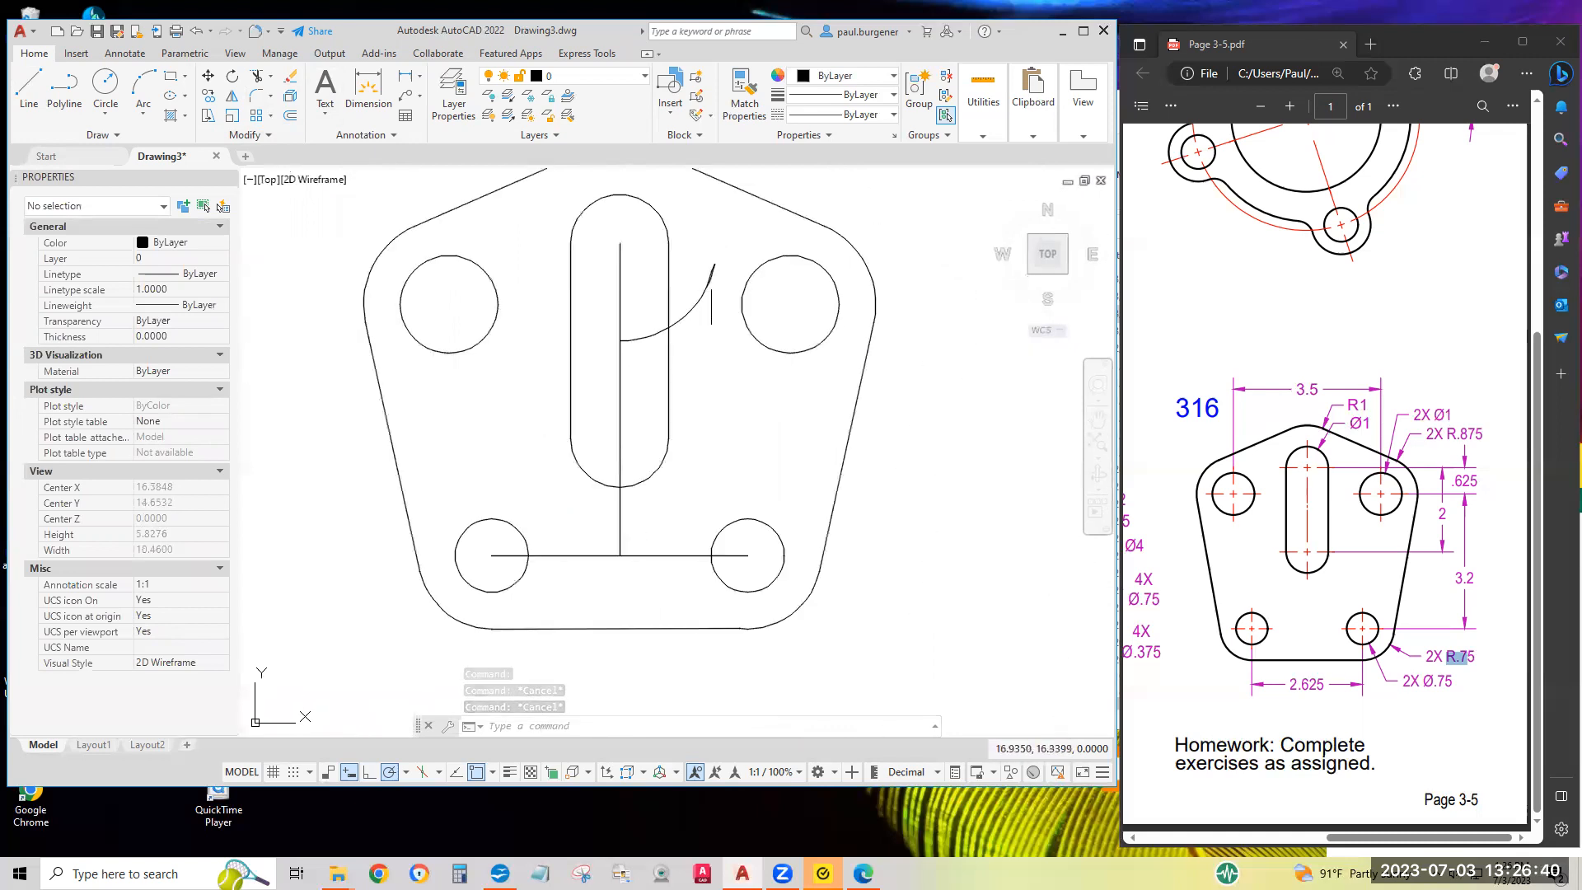
click(291, 83)
click(729, 334)
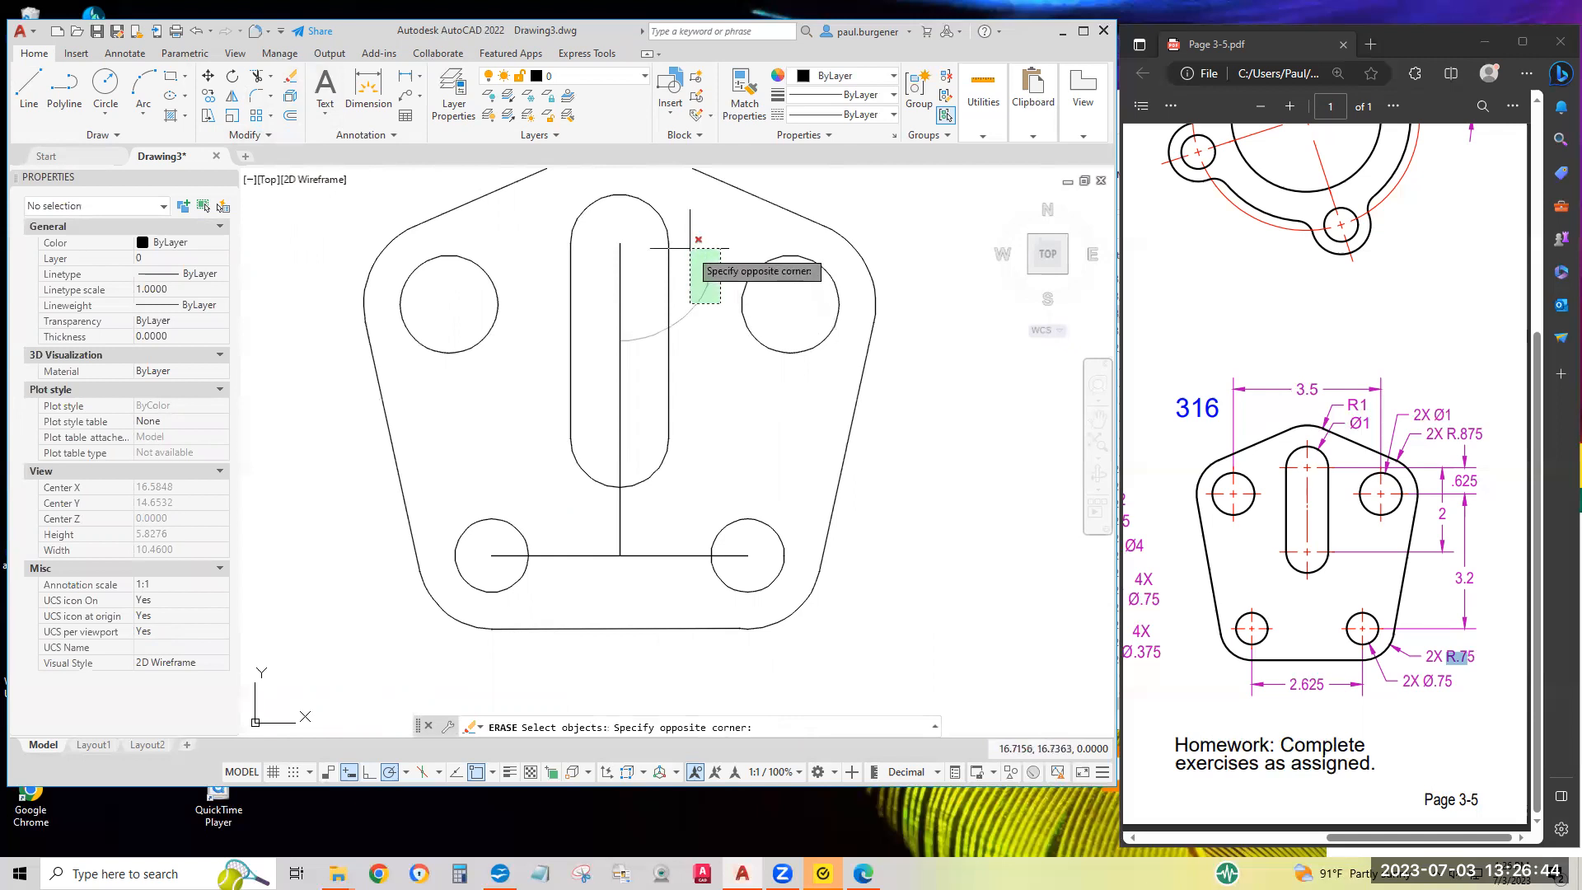
click(687, 244)
click(655, 284)
click(608, 246)
click(643, 563)
click(650, 548)
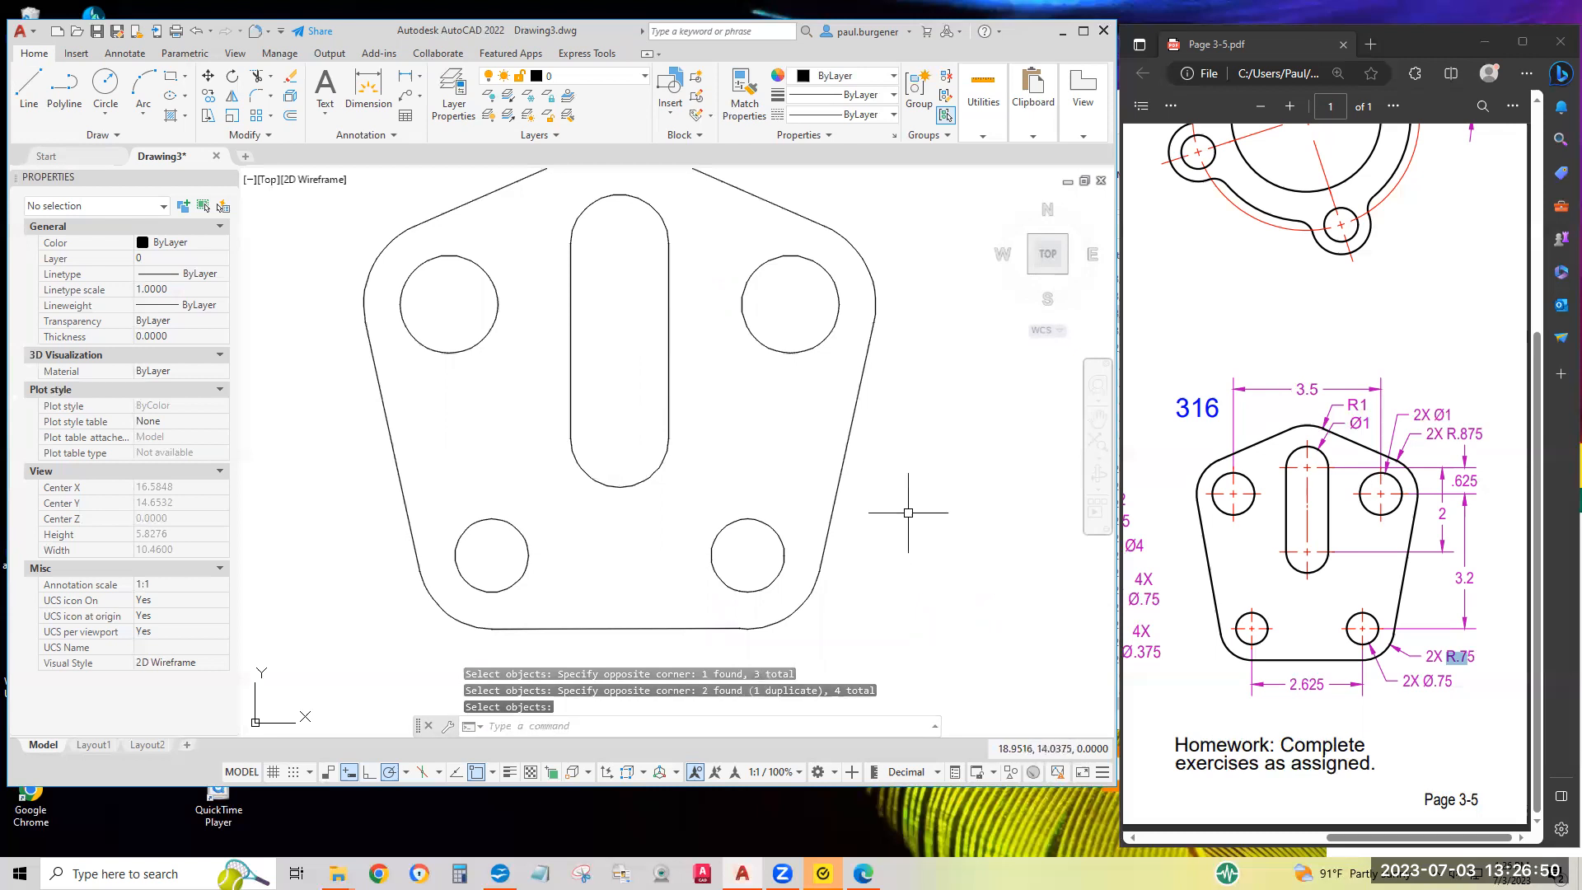
scroll(908, 512, down, 2)
mouse_move(908, 512)
middle_down()
mouse_move(823, 516)
mouse_move(769, 494)
mouse_move(869, 540)
middle_up()
scroll(781, 499, up, 2)
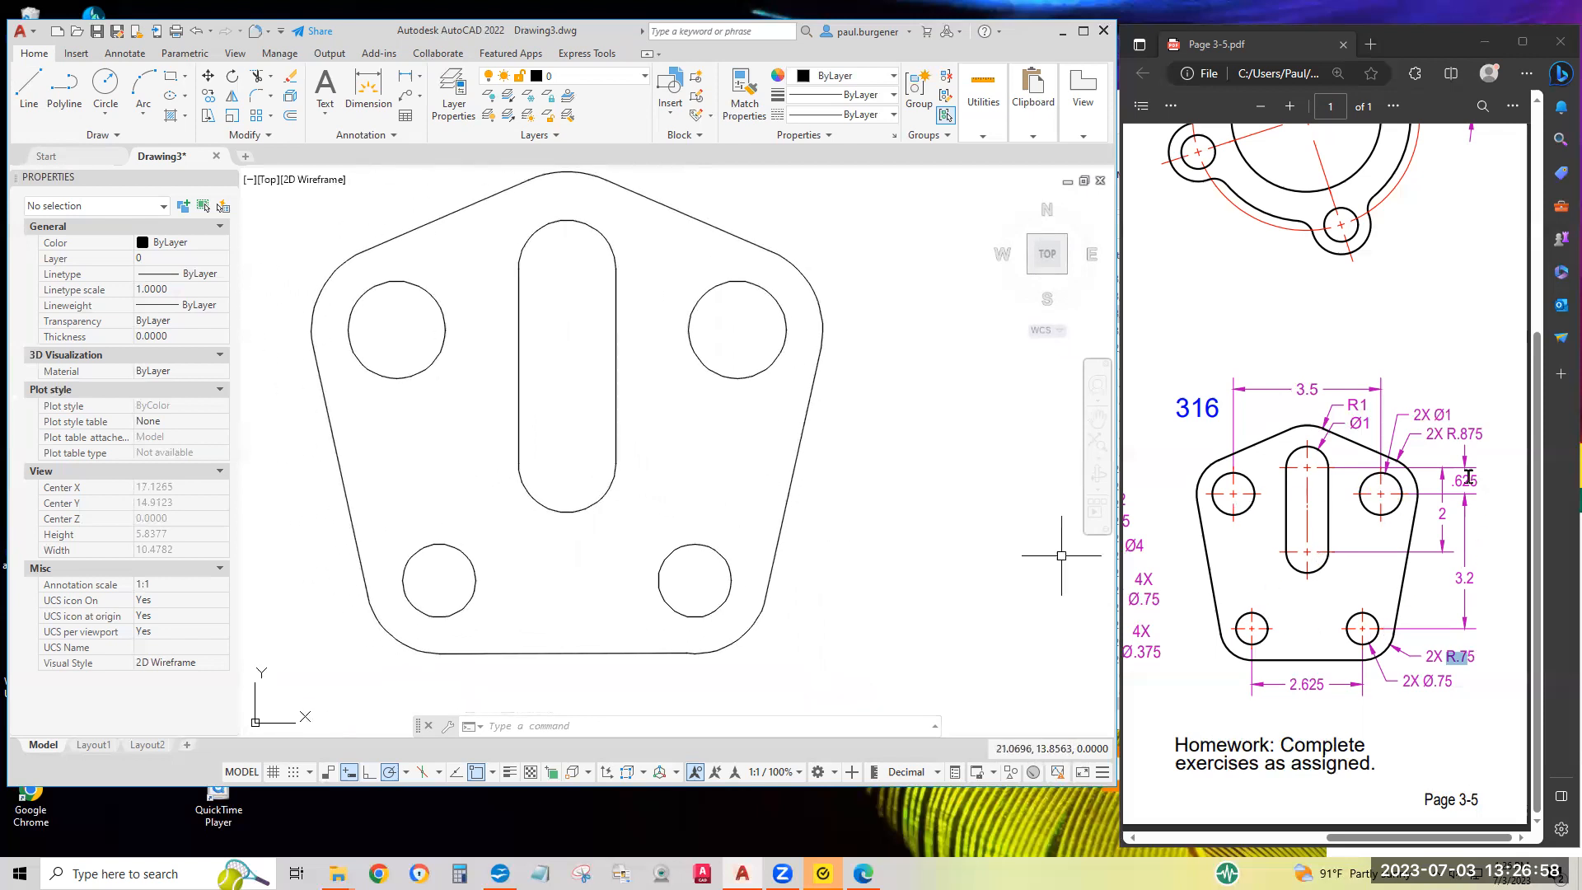
middle_drag(905, 535, 922, 555)
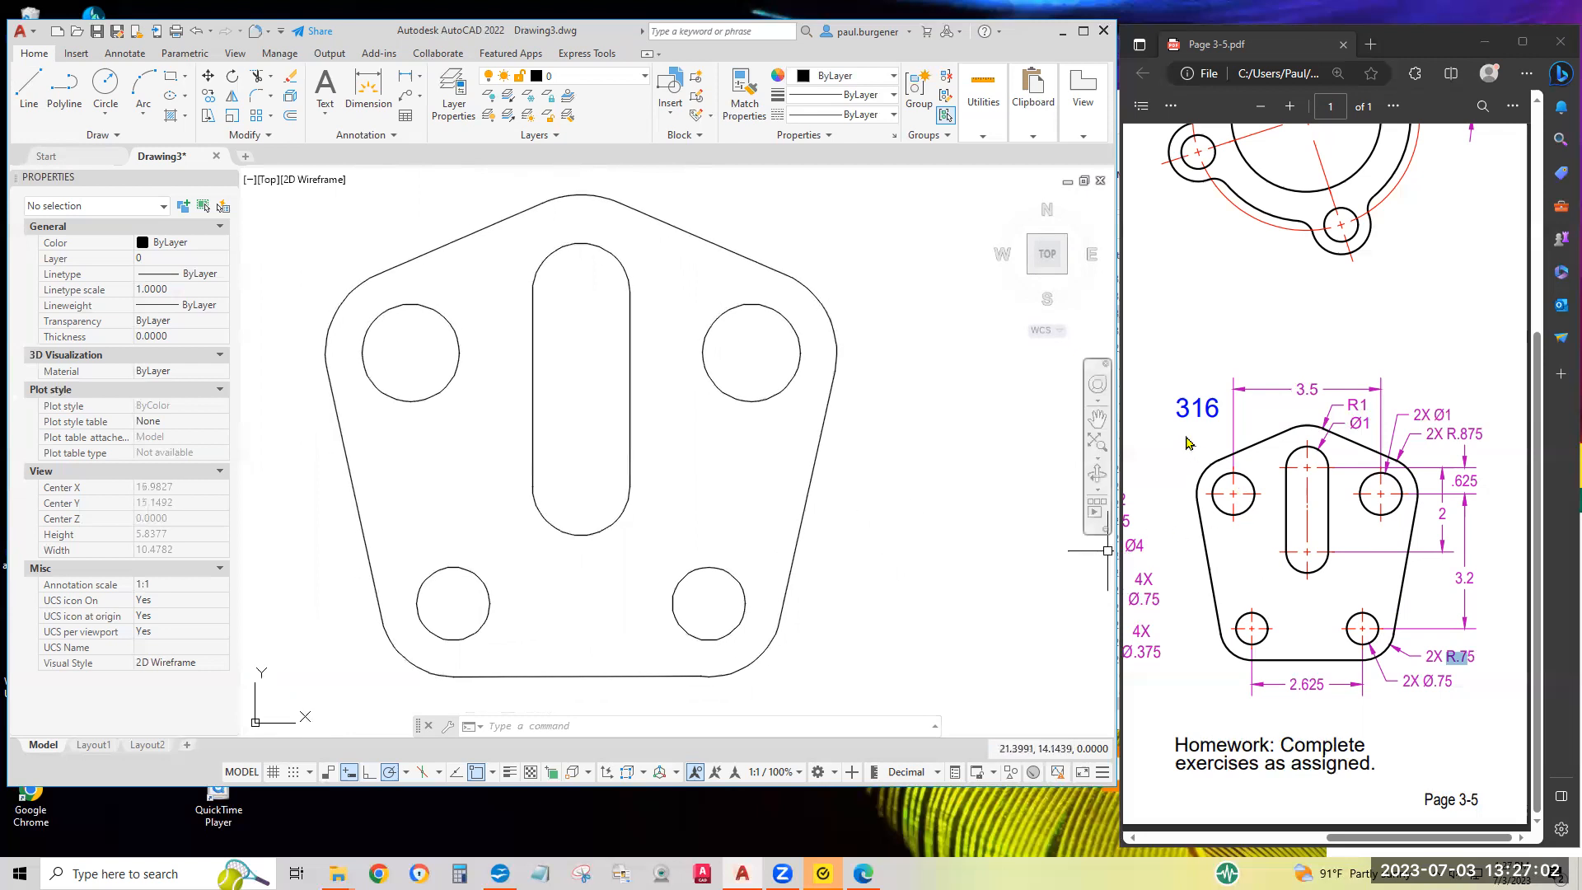